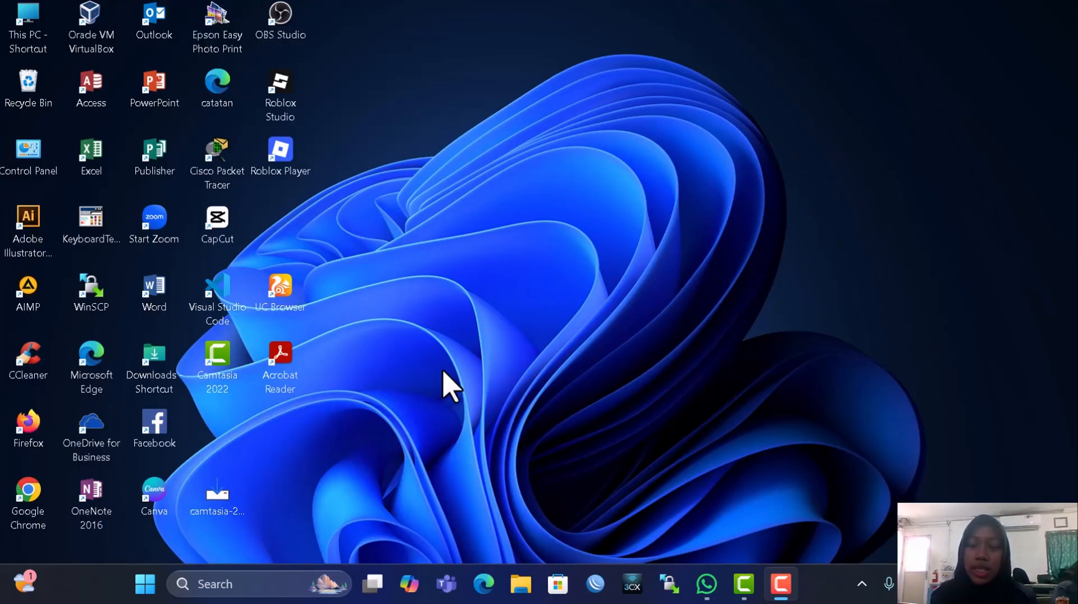
# Launch WinBox and connect to the MikroTik router DC:2C:6E:C4:A6:73 by its MAC address
pyautogui.click(595, 584)
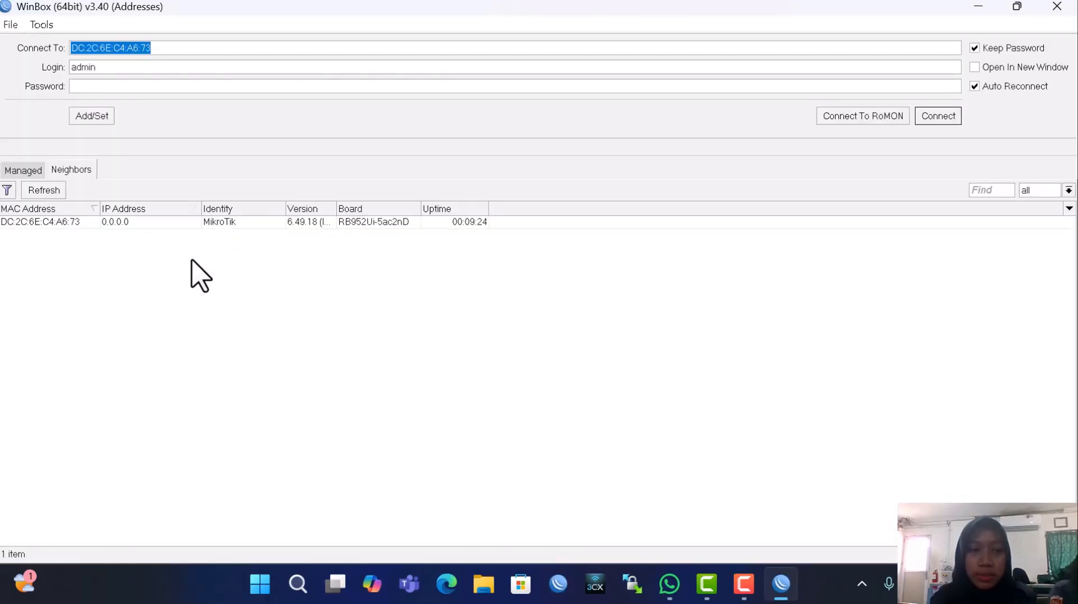
pyautogui.click(56, 223)
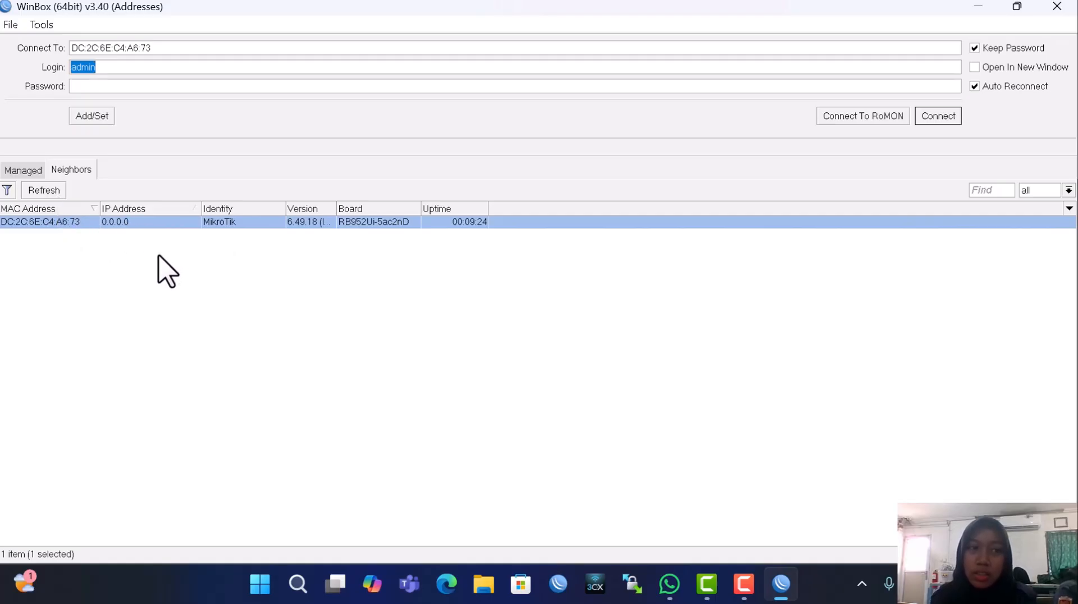
pyautogui.press('Return')
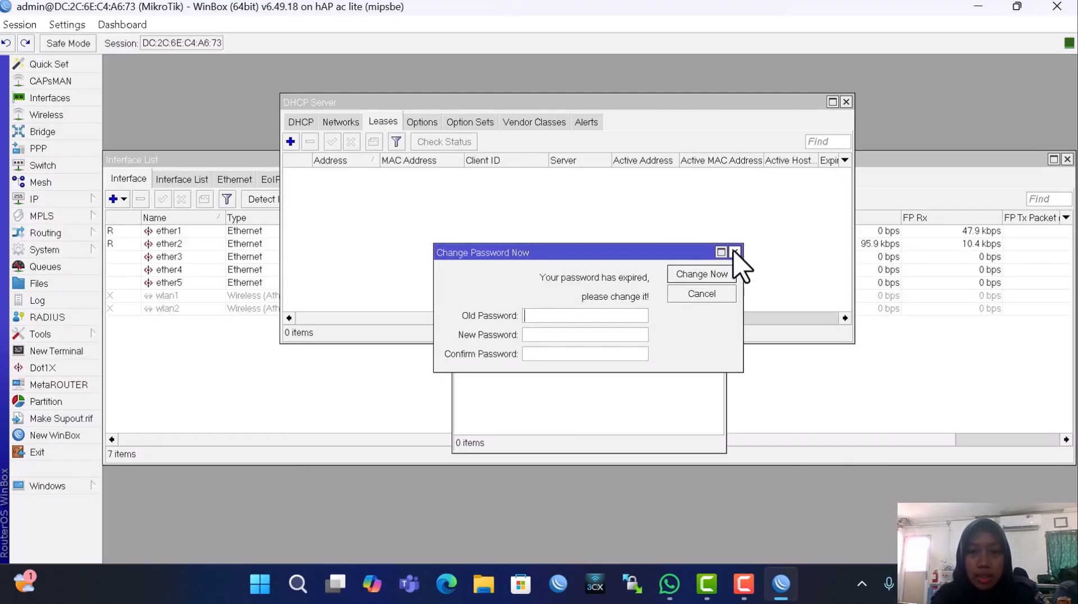
# Dismiss the expired-password prompt and close the DHCP Server, Address List, Interface List and Firewall windows
pyautogui.click(734, 252)
pyautogui.click(846, 101)
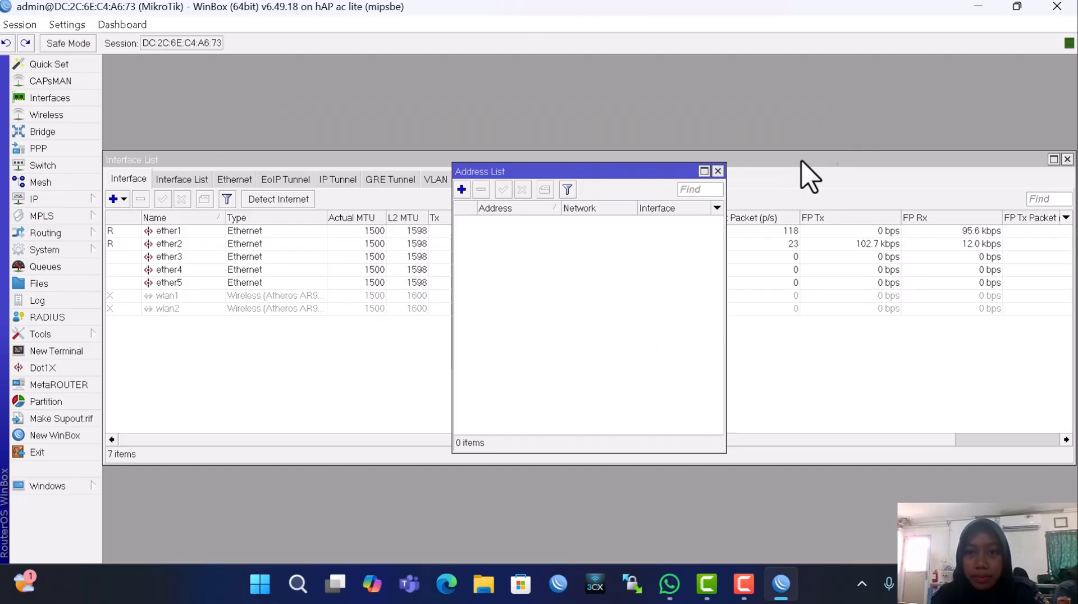
pyautogui.click(716, 169)
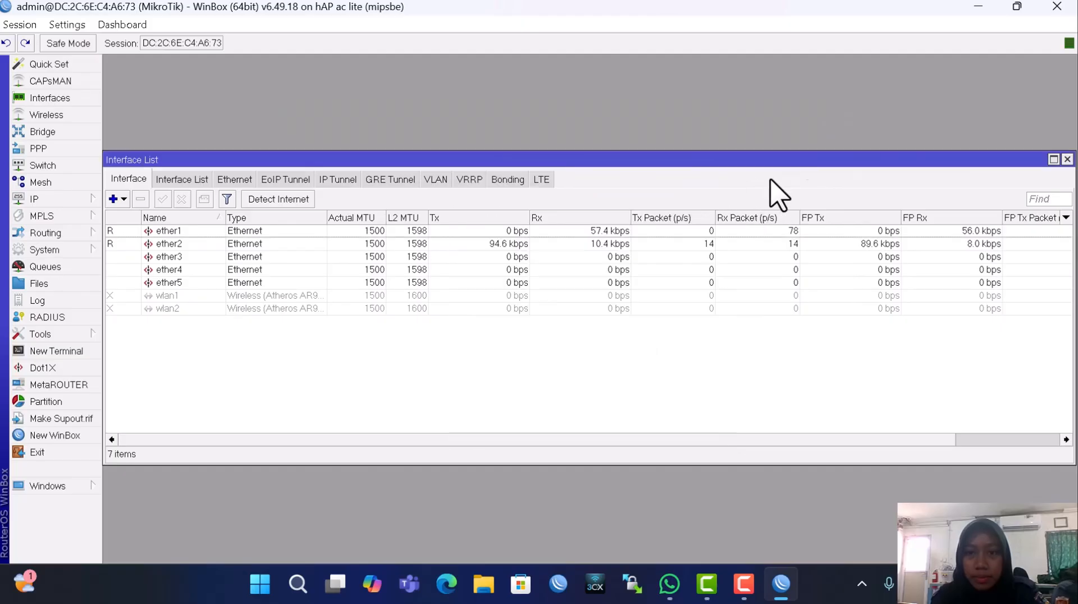
pyautogui.click(1066, 159)
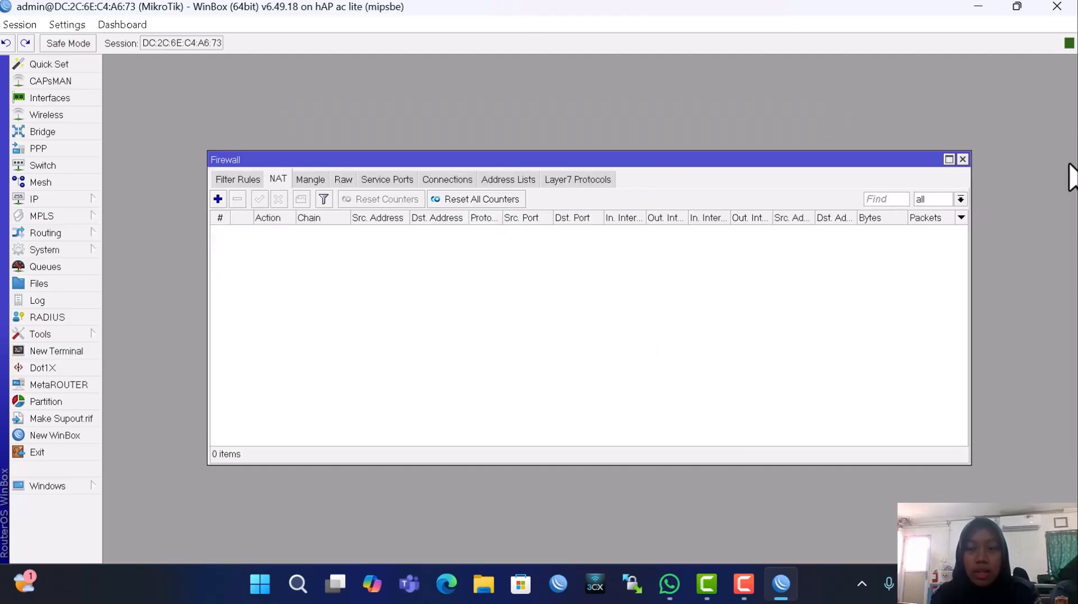
pyautogui.click(964, 159)
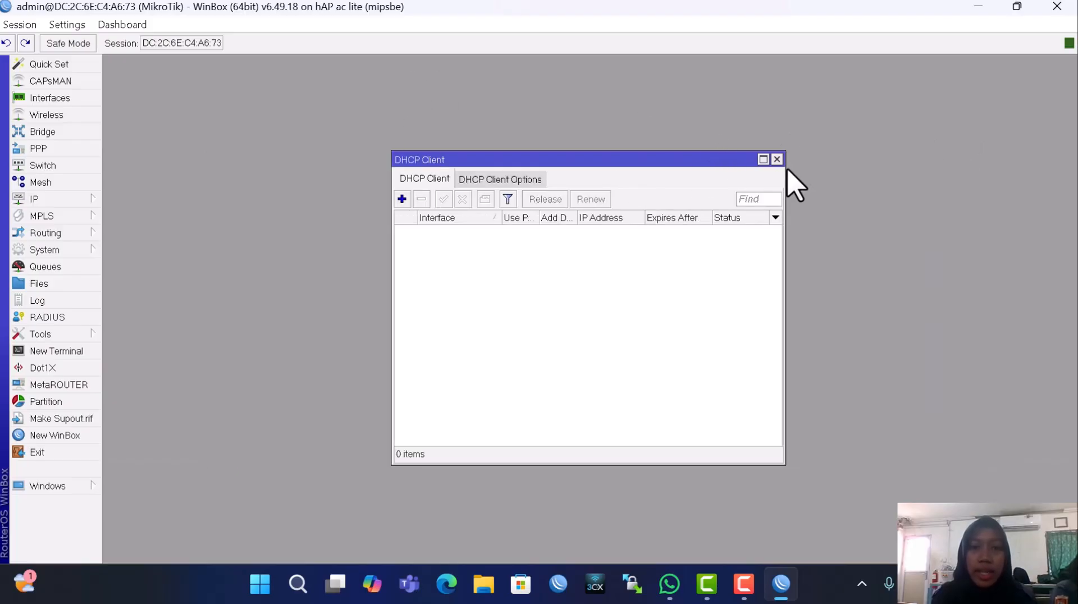
# Add a DHCP client on interface ether1 and save it
pyautogui.click(402, 199)
pyautogui.click(598, 228)
pyautogui.click(578, 240)
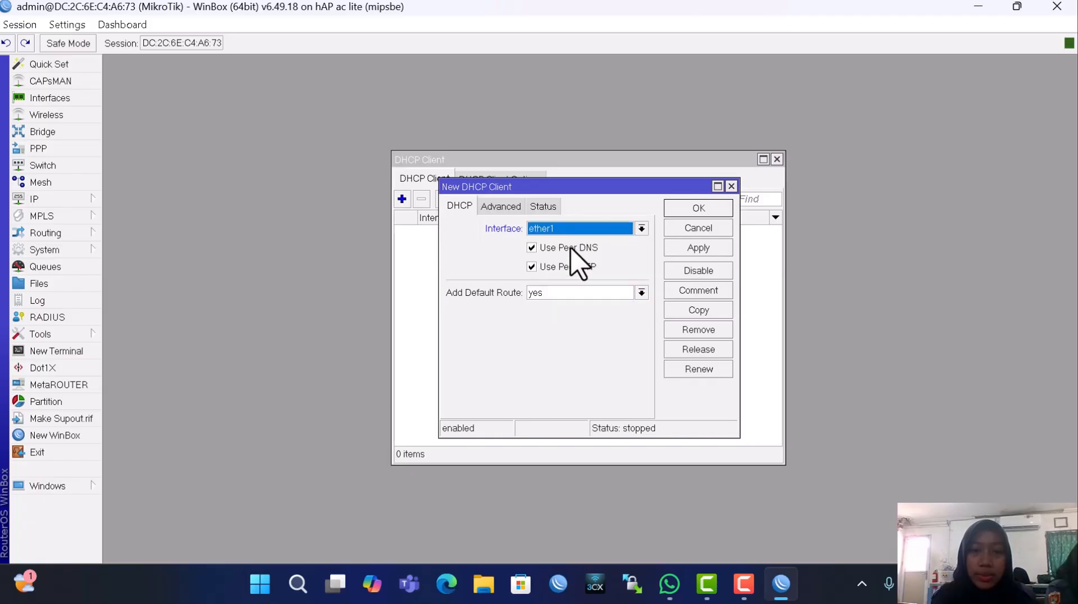
pyautogui.click(712, 247)
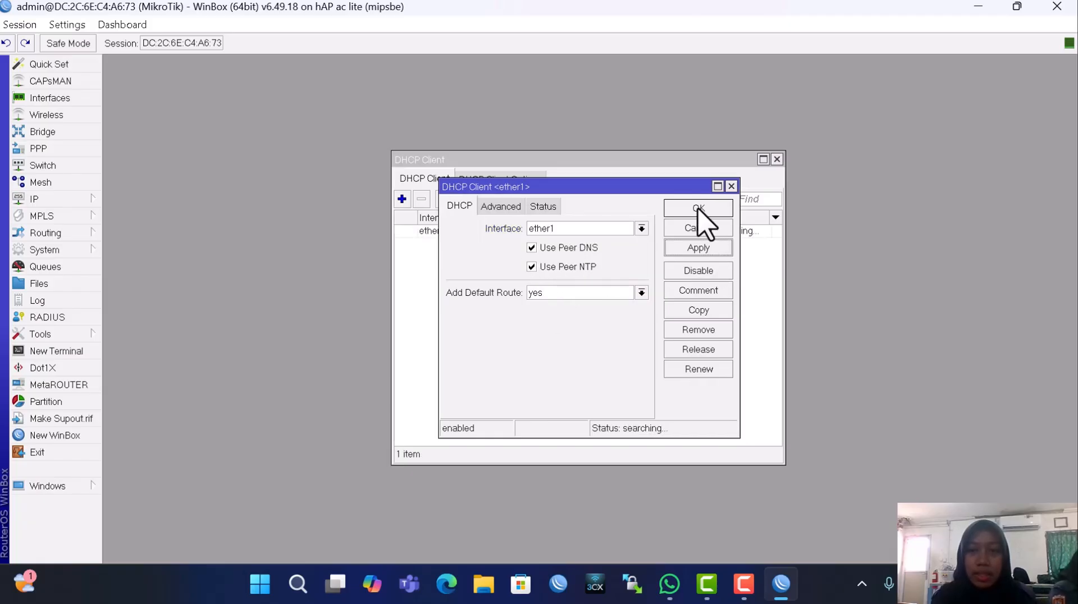
pyautogui.click(699, 209)
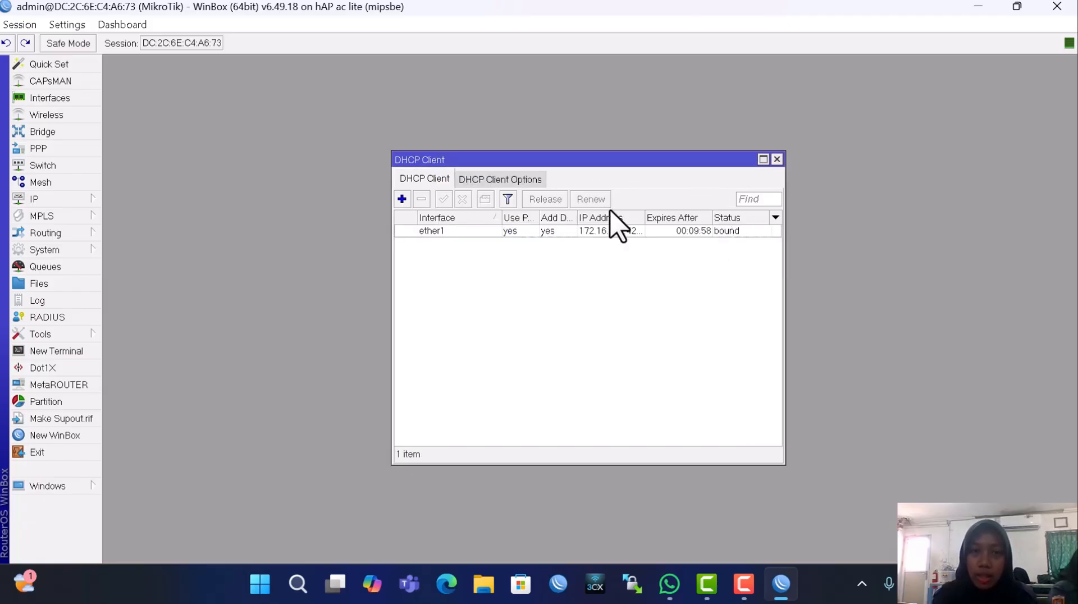
# Rename the router identity from MikroTik to 'rhea'
pyautogui.click(60, 253)
pyautogui.click(151, 250)
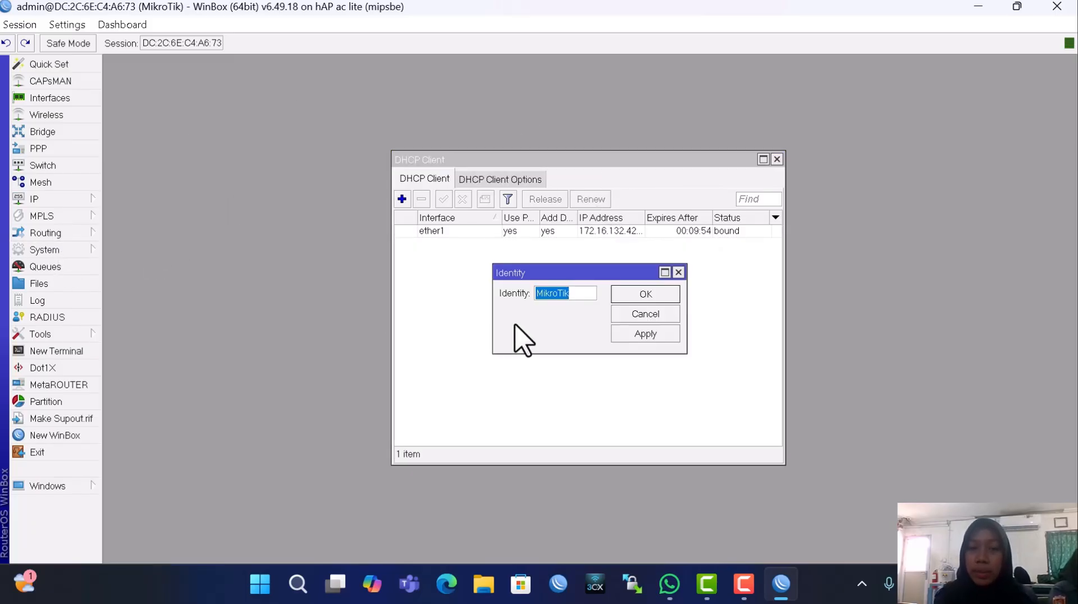
pyautogui.press('BackSpace')
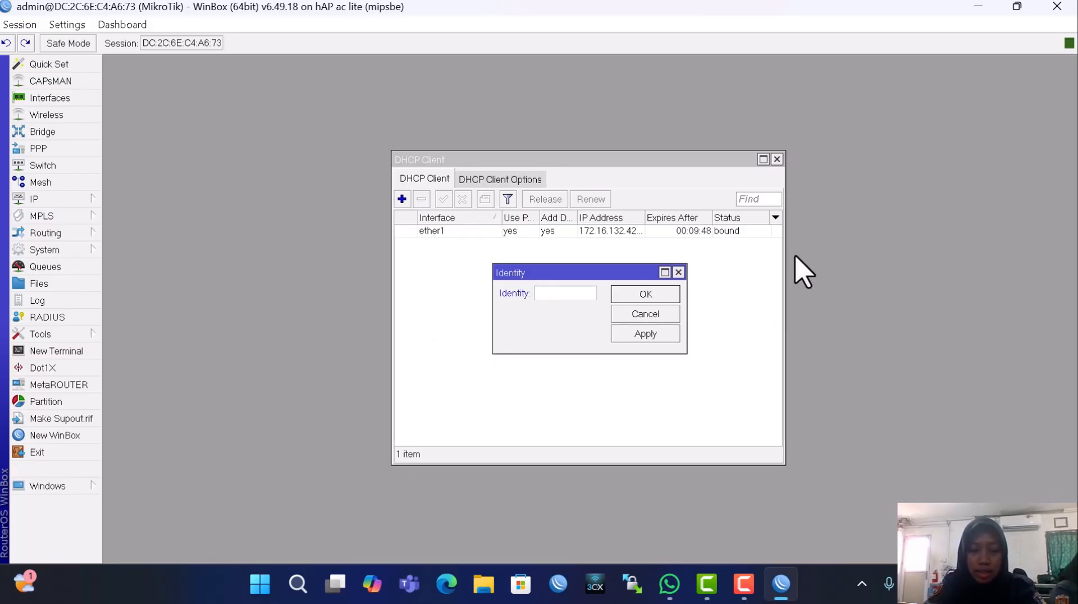
pyautogui.write('rhea')
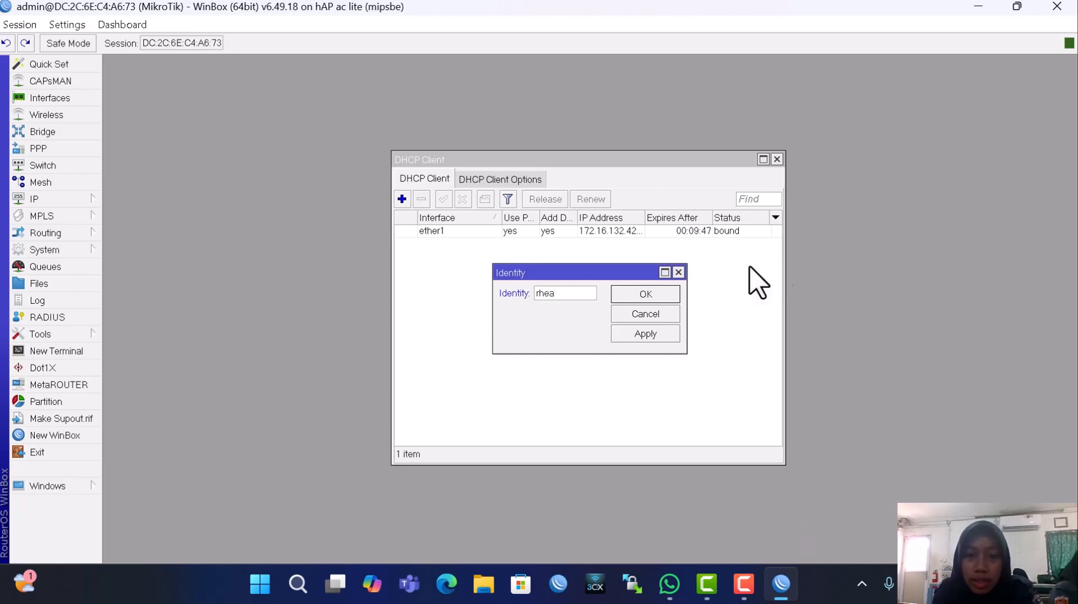
pyautogui.click(646, 334)
pyautogui.click(634, 292)
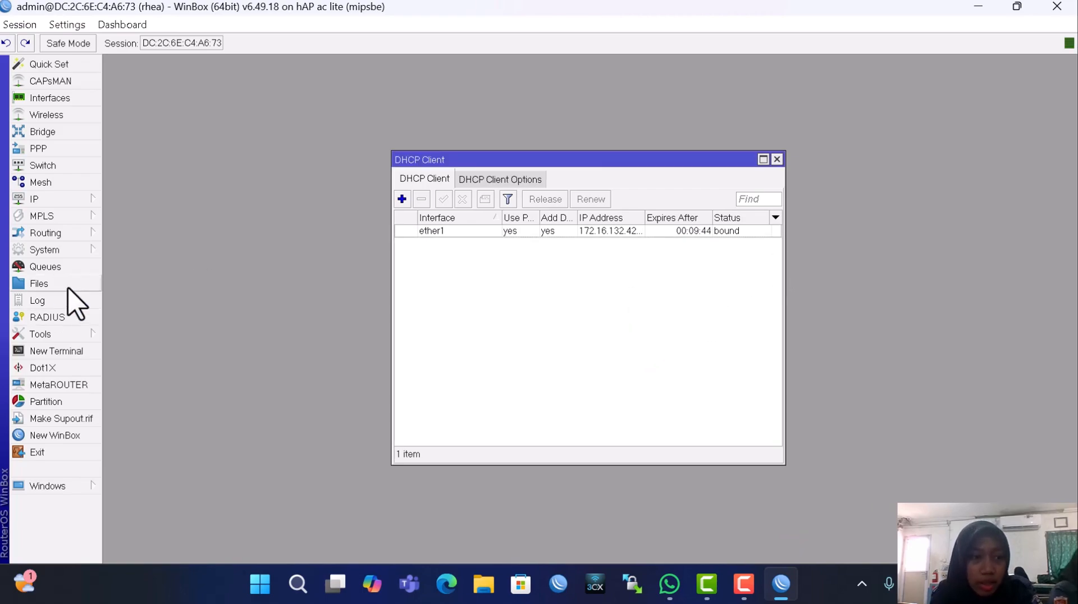
# Set and save a new login password for the router
pyautogui.click(50, 250)
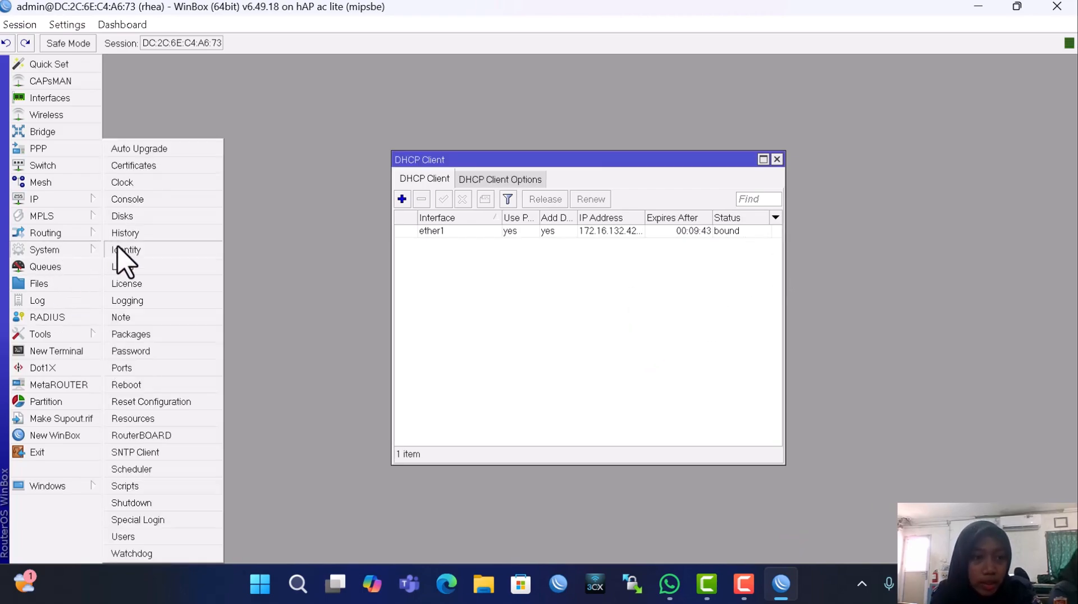
pyautogui.click(163, 352)
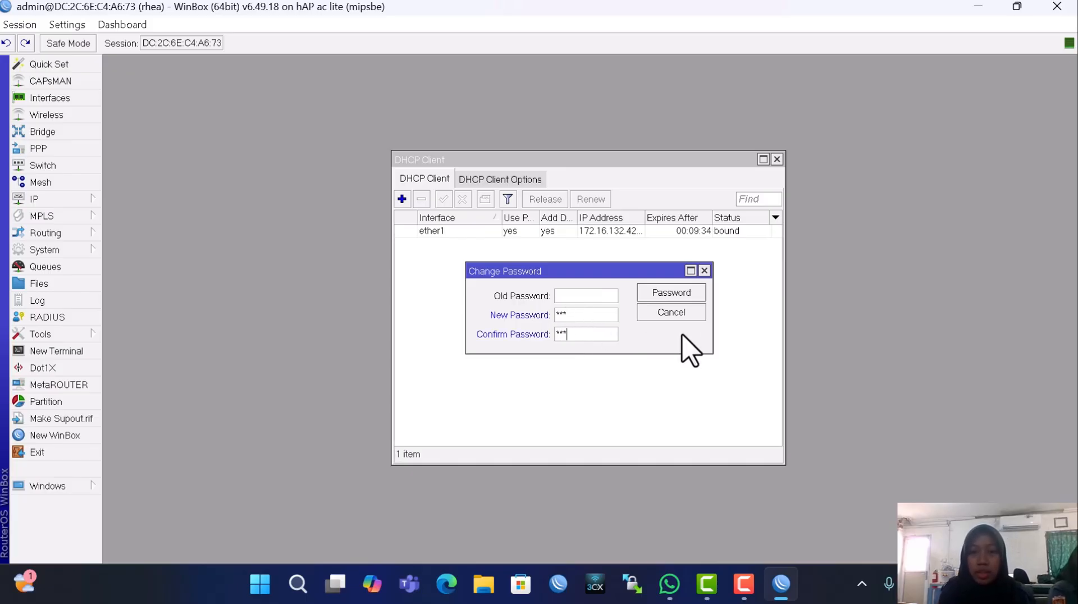
pyautogui.click(688, 293)
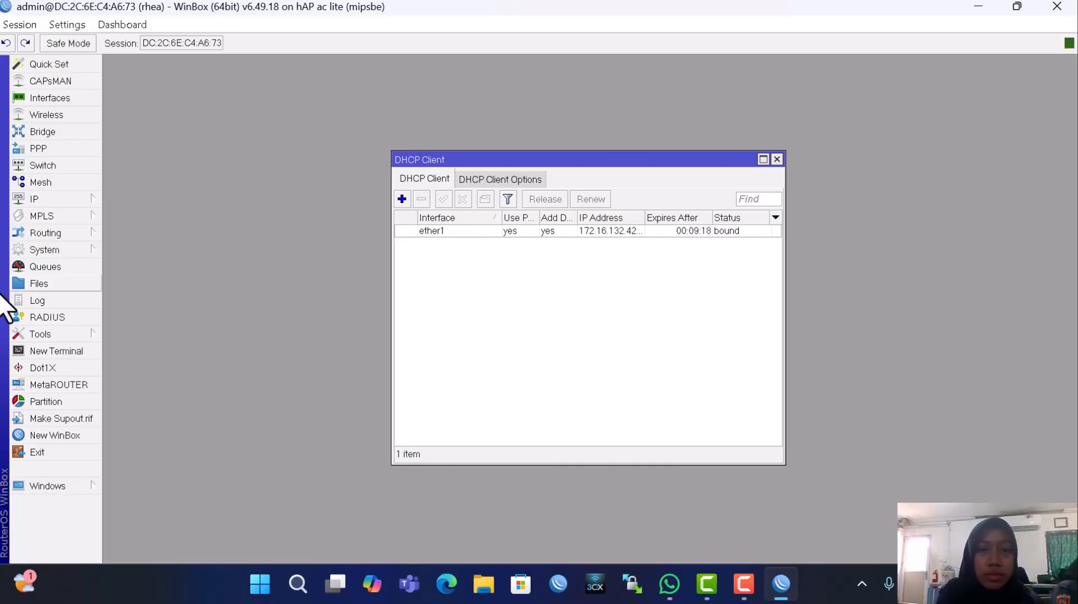
# Create a new firewall NAT rule with chain srcnat and out-interface ether1
pyautogui.click(48, 198)
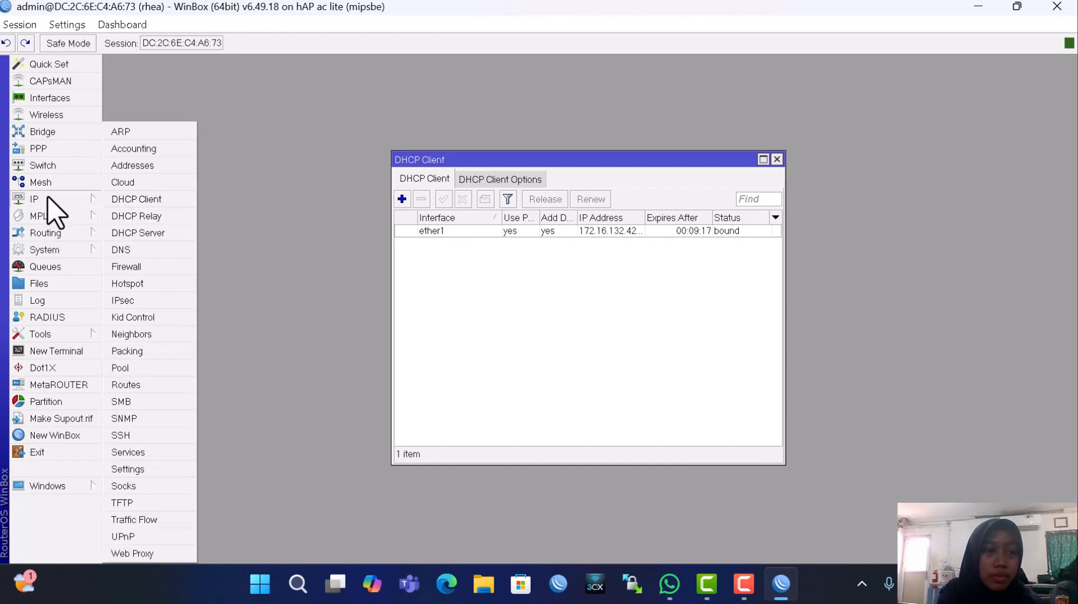
pyautogui.click(135, 266)
pyautogui.click(218, 199)
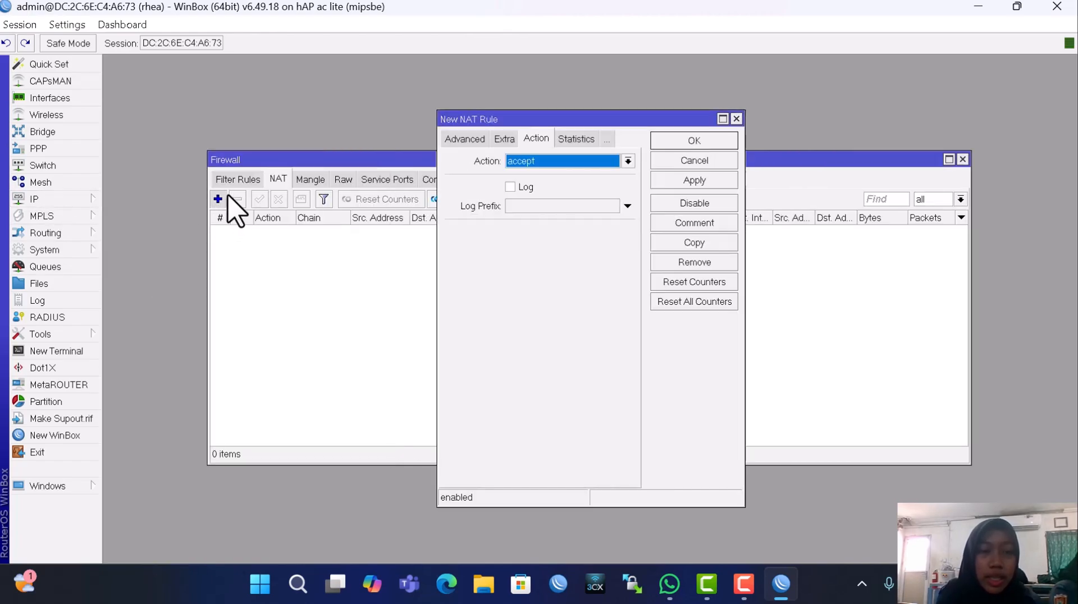
pyautogui.click(447, 140)
pyautogui.click(457, 139)
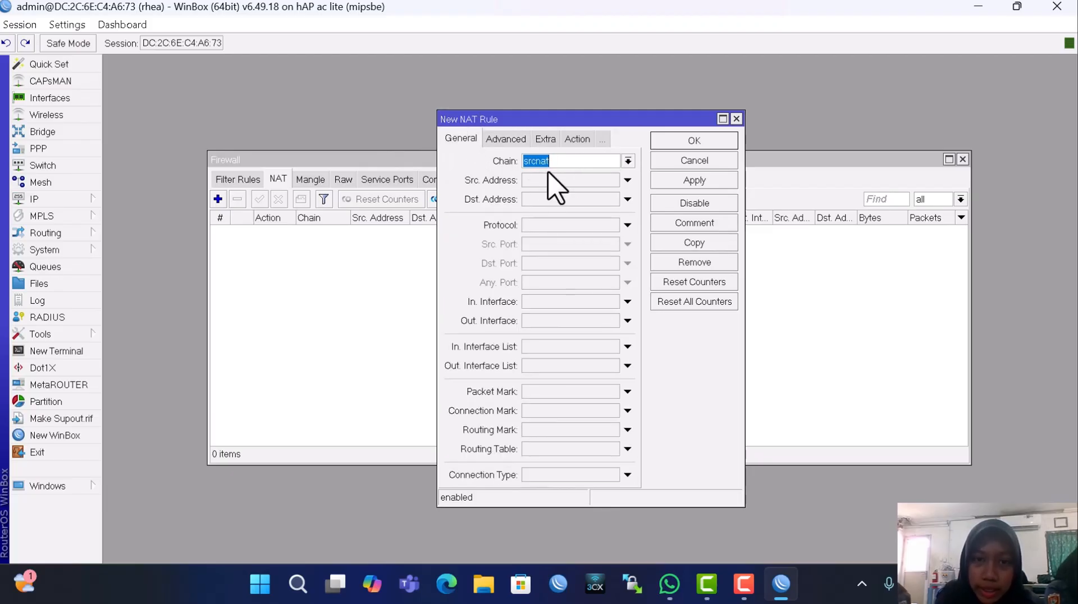
pyautogui.click(587, 321)
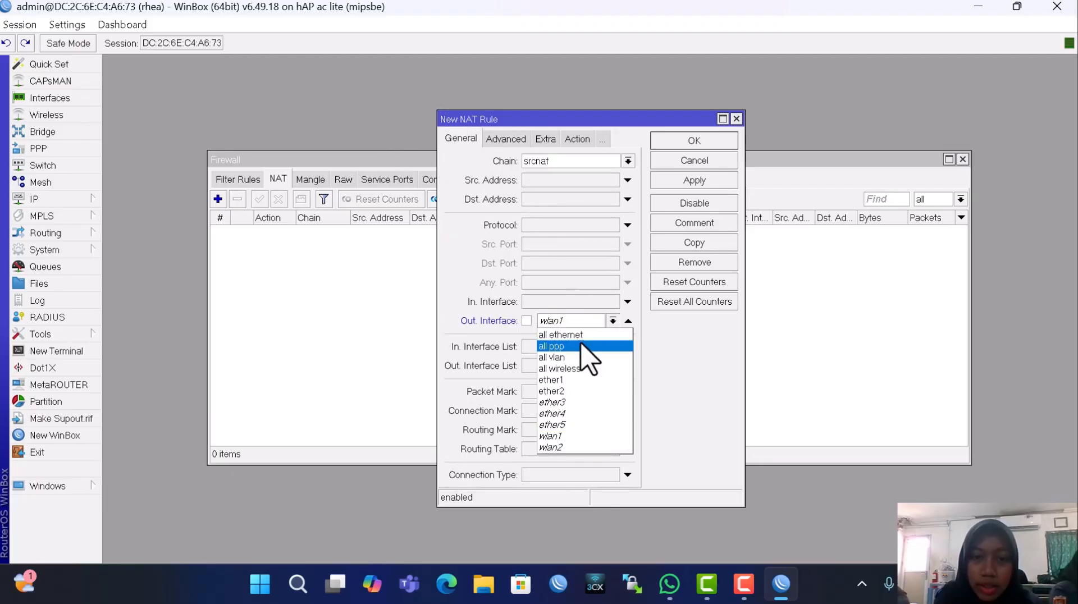
pyautogui.click(583, 381)
# Set the NAT rule's action to masquerade and save it
pyautogui.click(577, 139)
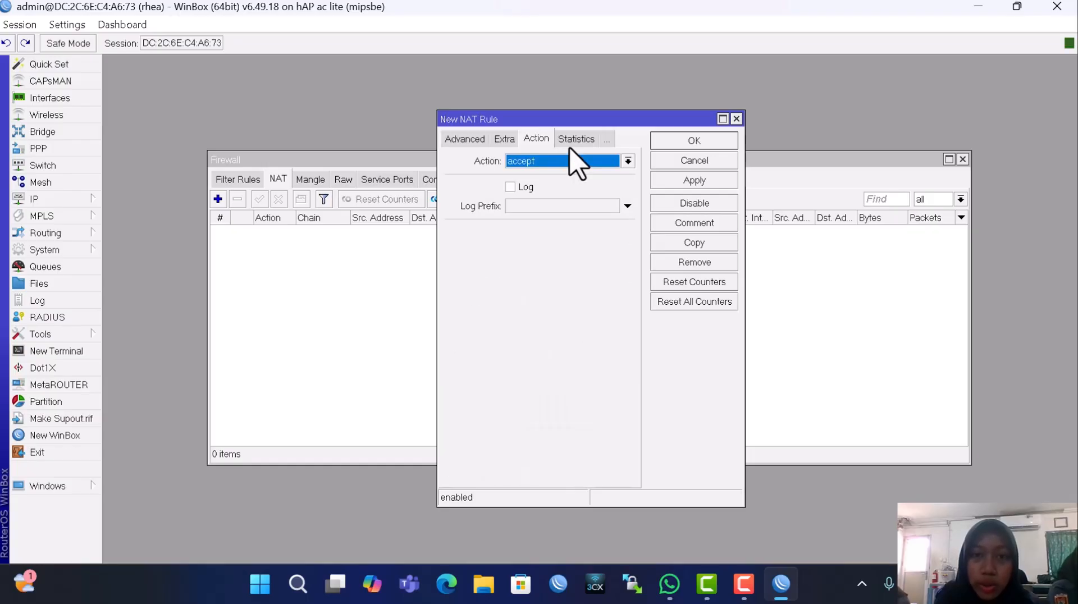
pyautogui.click(563, 162)
pyautogui.click(571, 231)
pyautogui.click(679, 183)
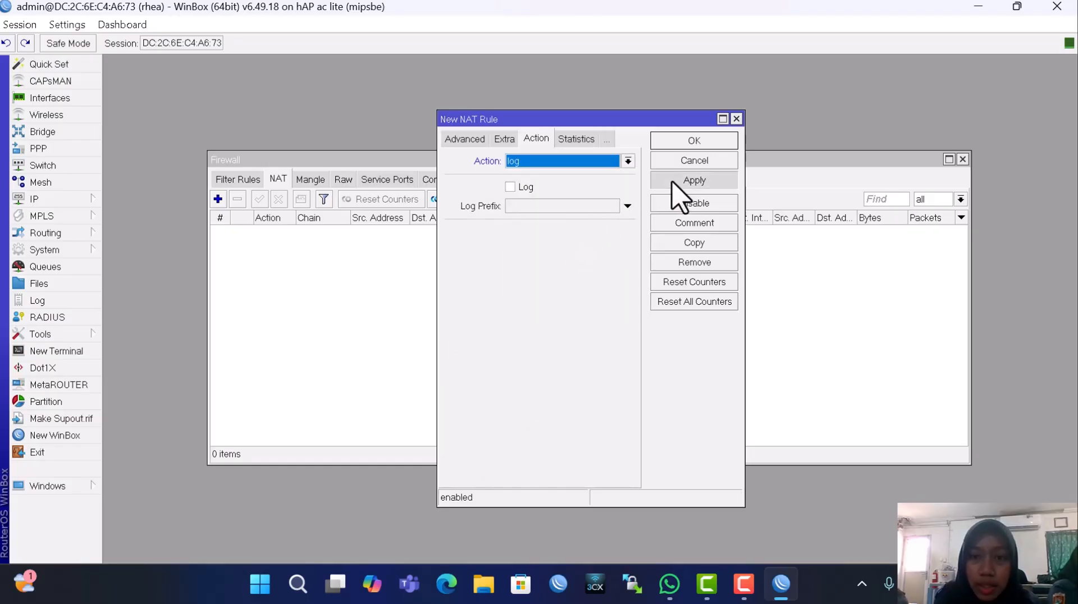
pyautogui.click(626, 162)
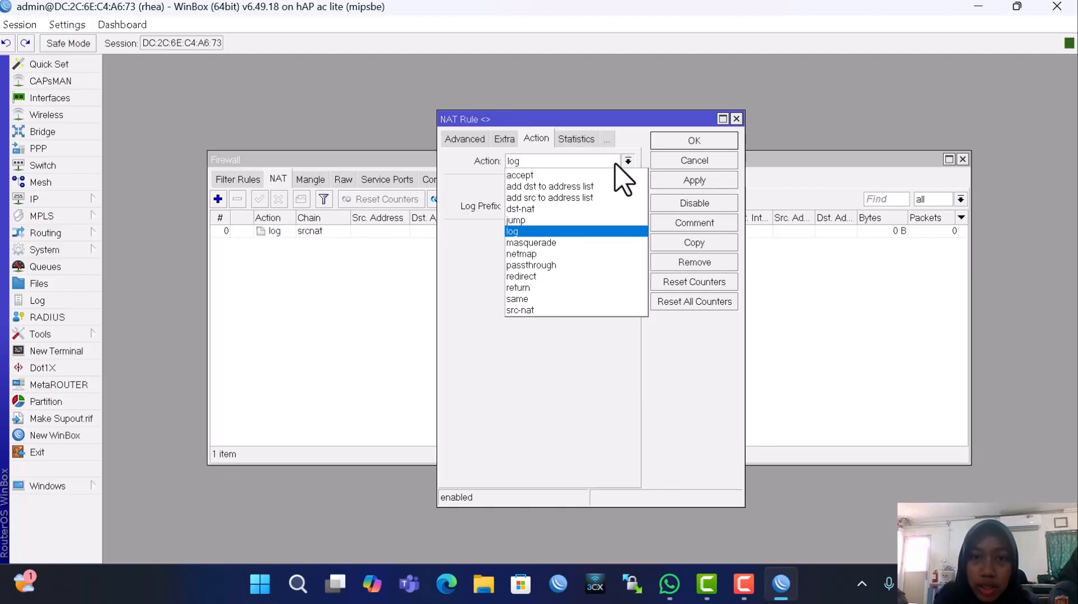
pyautogui.click(576, 241)
pyautogui.click(679, 181)
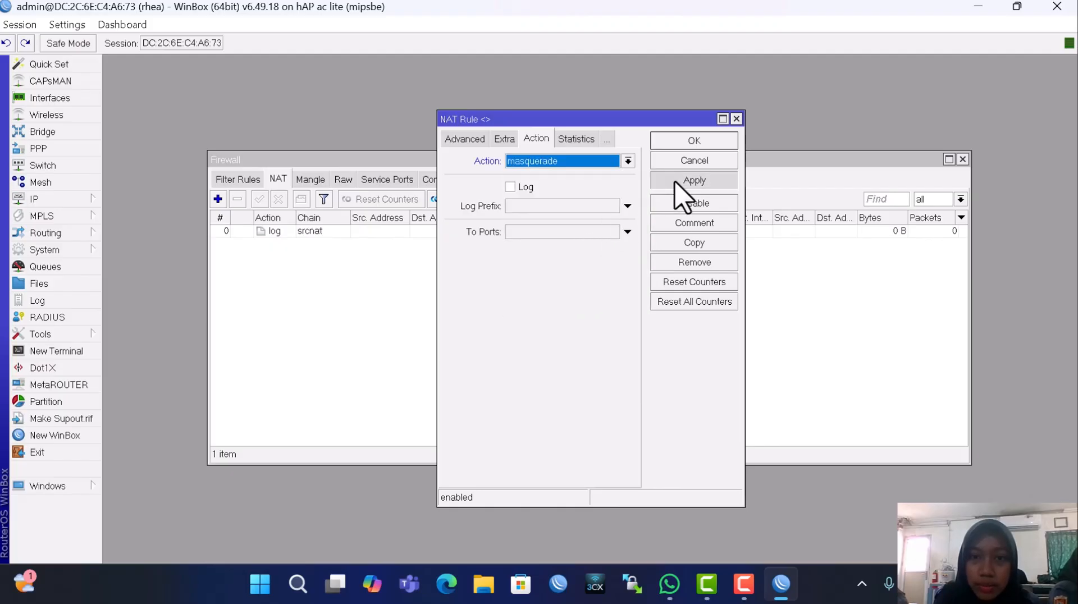
pyautogui.click(677, 143)
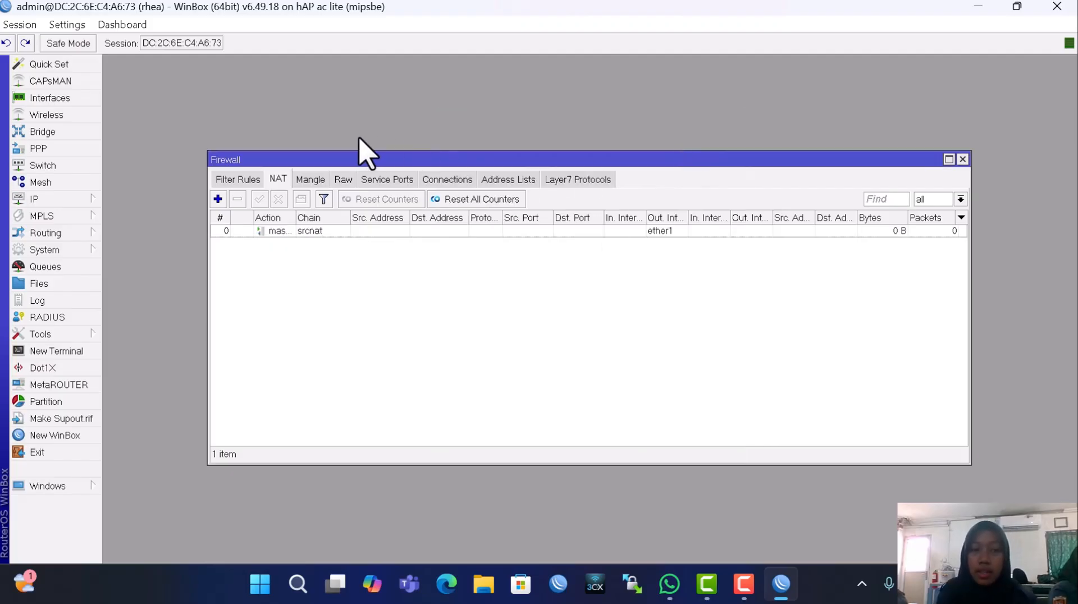
# Create VLAN interface TKJ with VLAN ID 10 on ether2
pyautogui.click(51, 99)
pyautogui.click(152, 244)
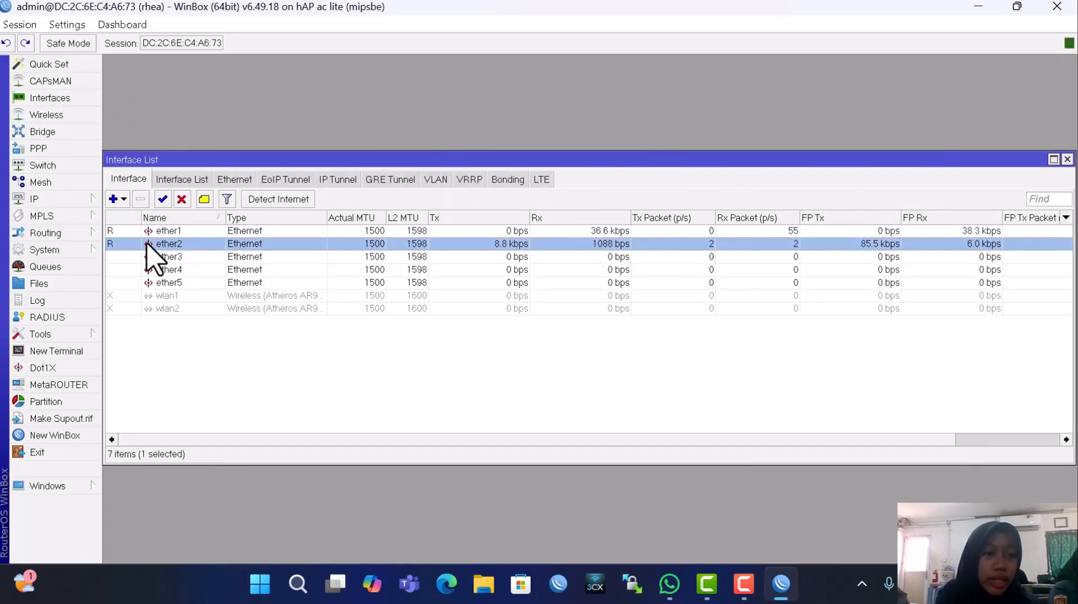
pyautogui.click(113, 199)
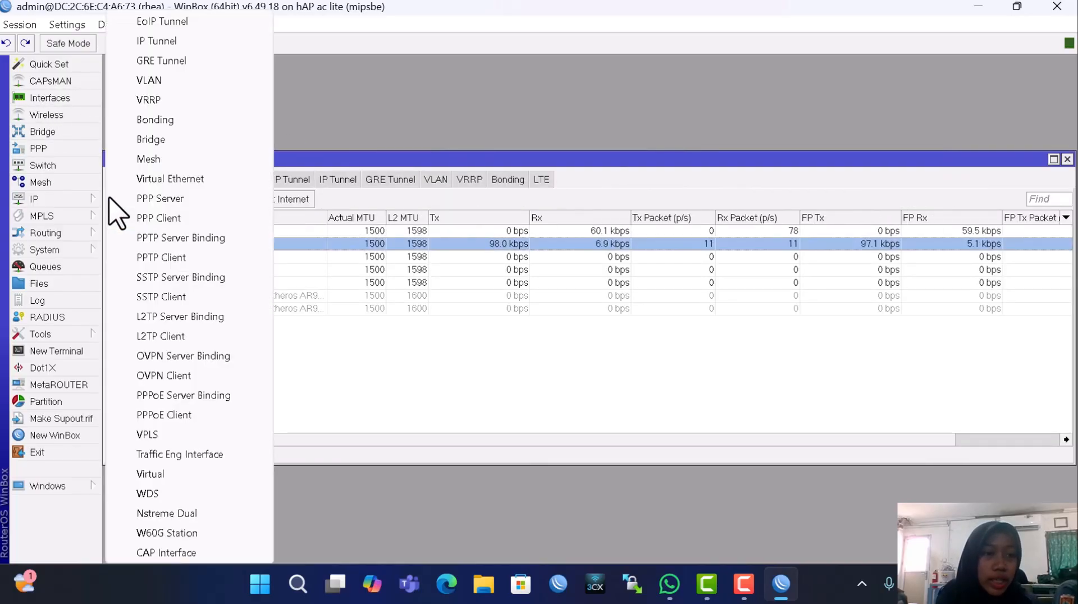
pyautogui.click(154, 80)
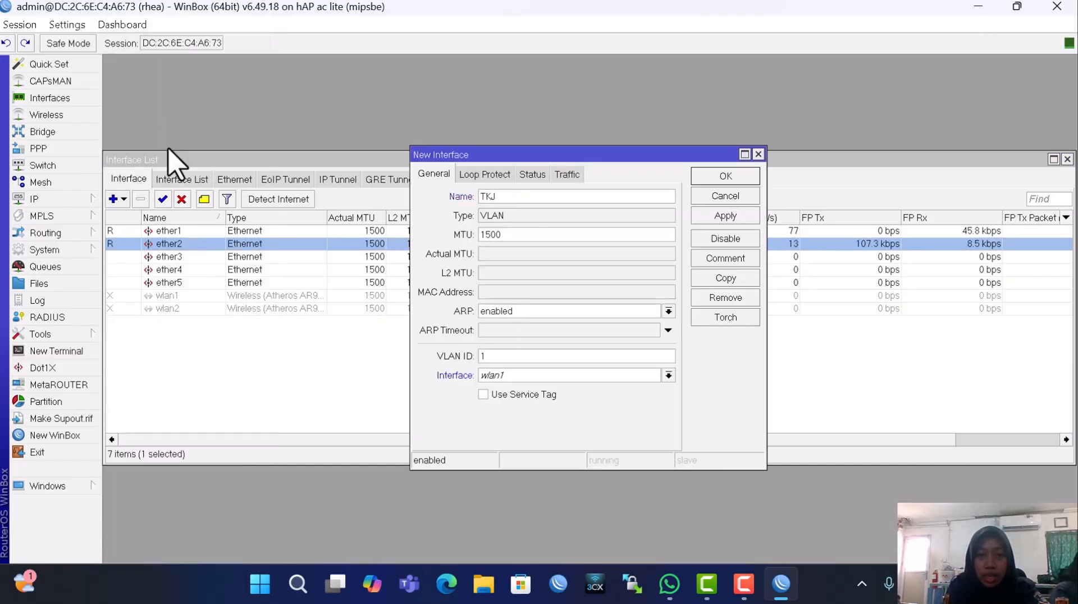
pyautogui.click(554, 362)
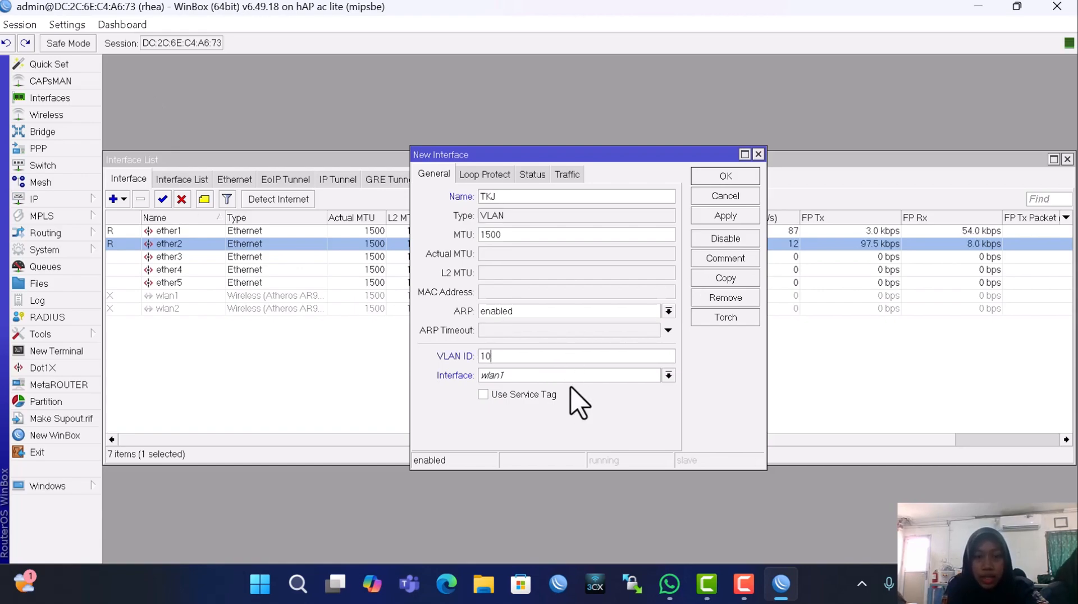
pyautogui.click(551, 376)
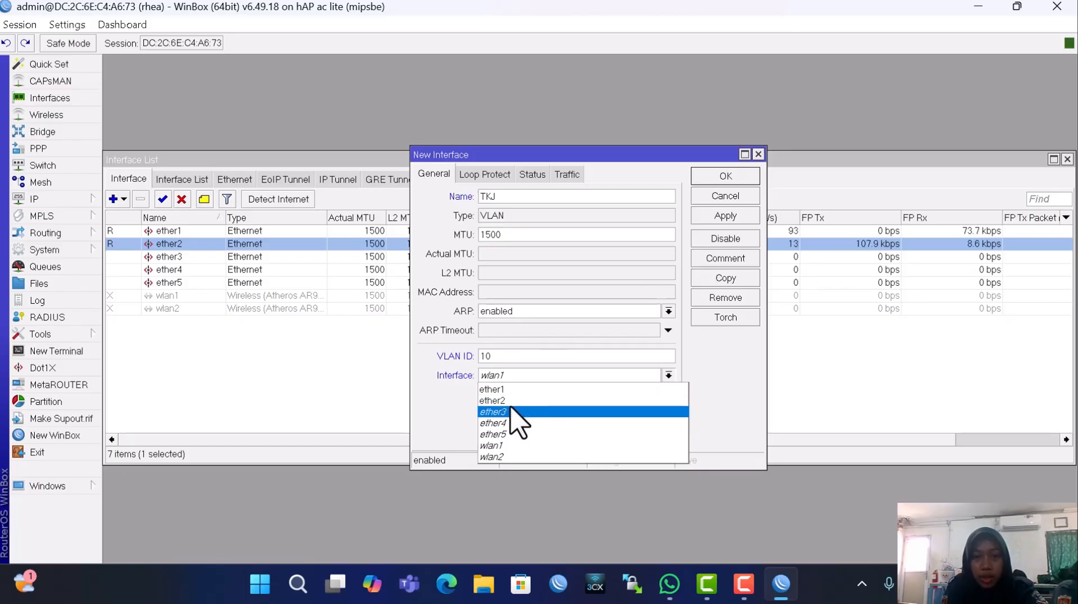
pyautogui.click(512, 403)
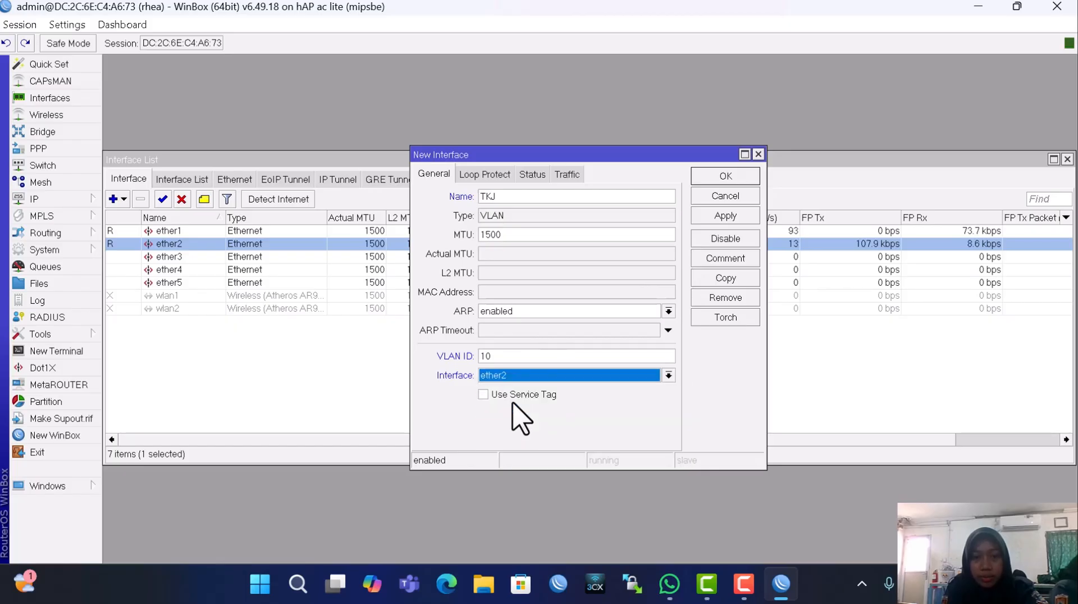
pyautogui.click(710, 216)
pyautogui.click(703, 176)
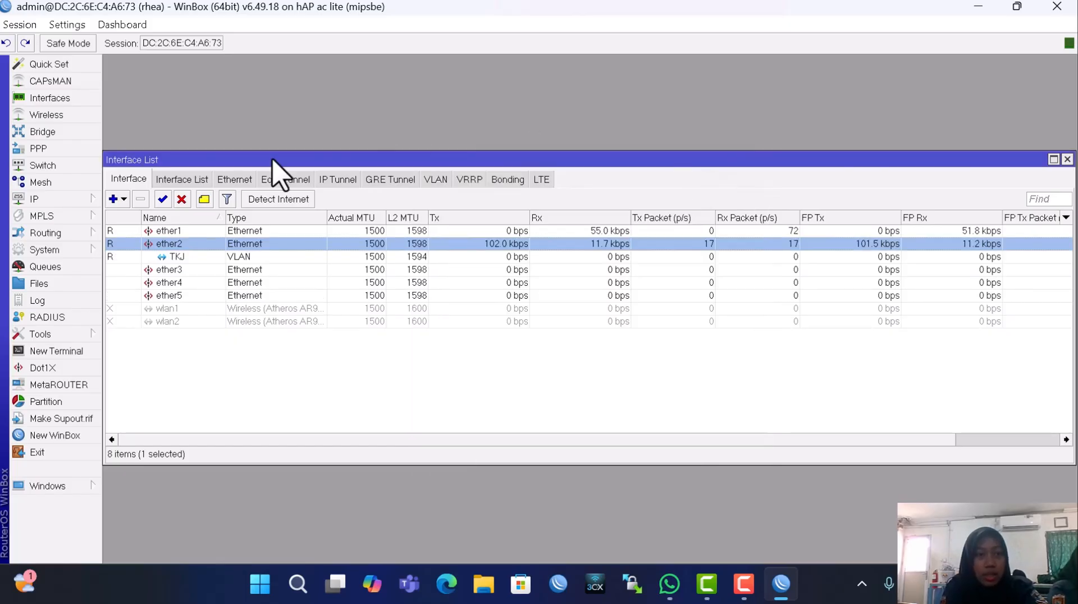
# Add VLAN interface DKV with ID 20 on ether2
pyautogui.click(115, 199)
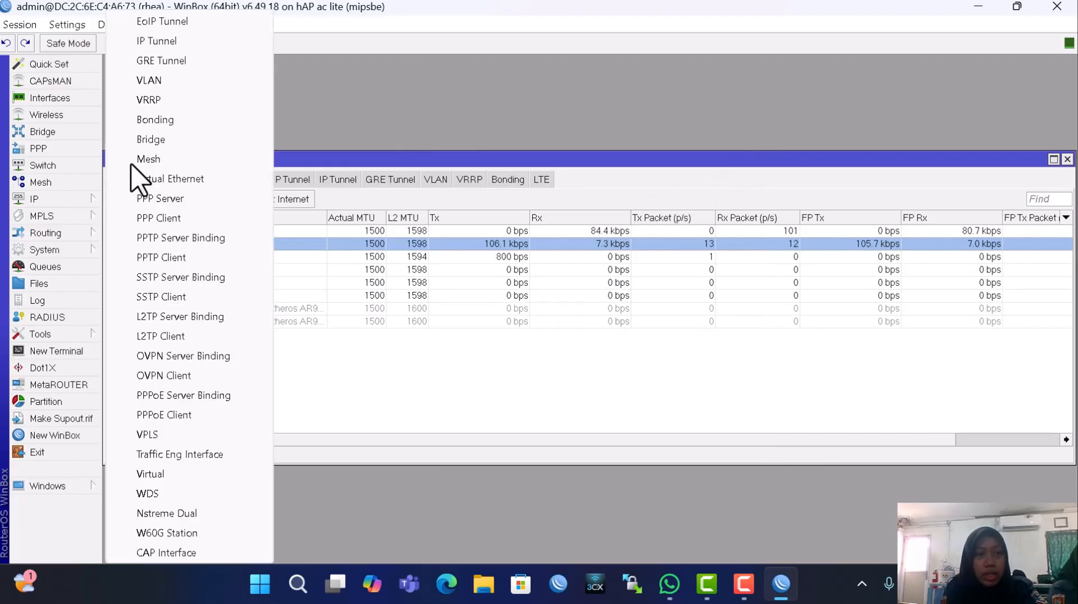
pyautogui.click(194, 88)
pyautogui.write('D')
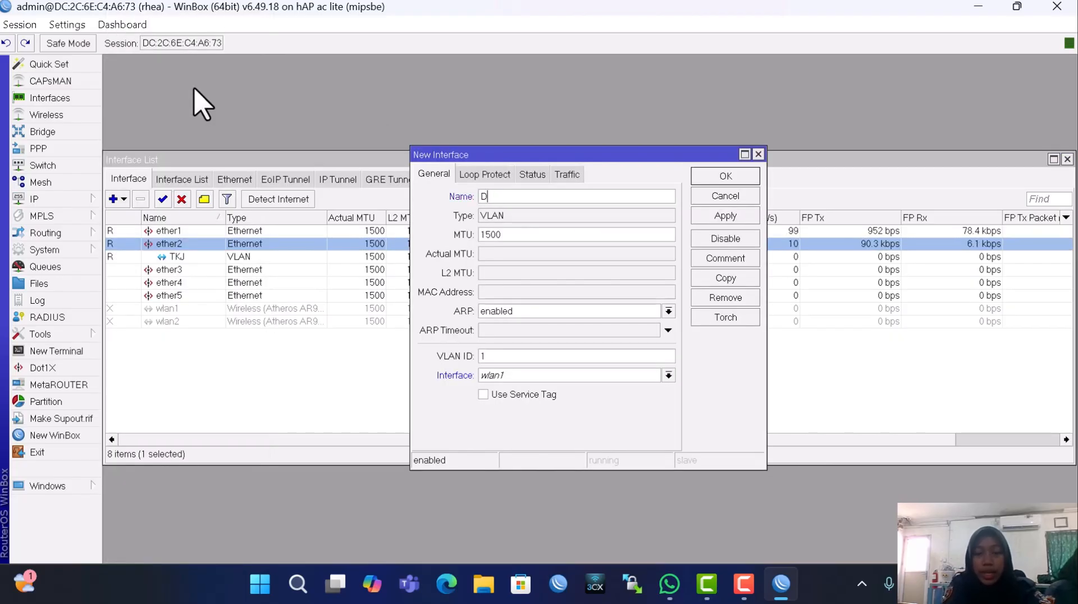
pyautogui.write('KV')
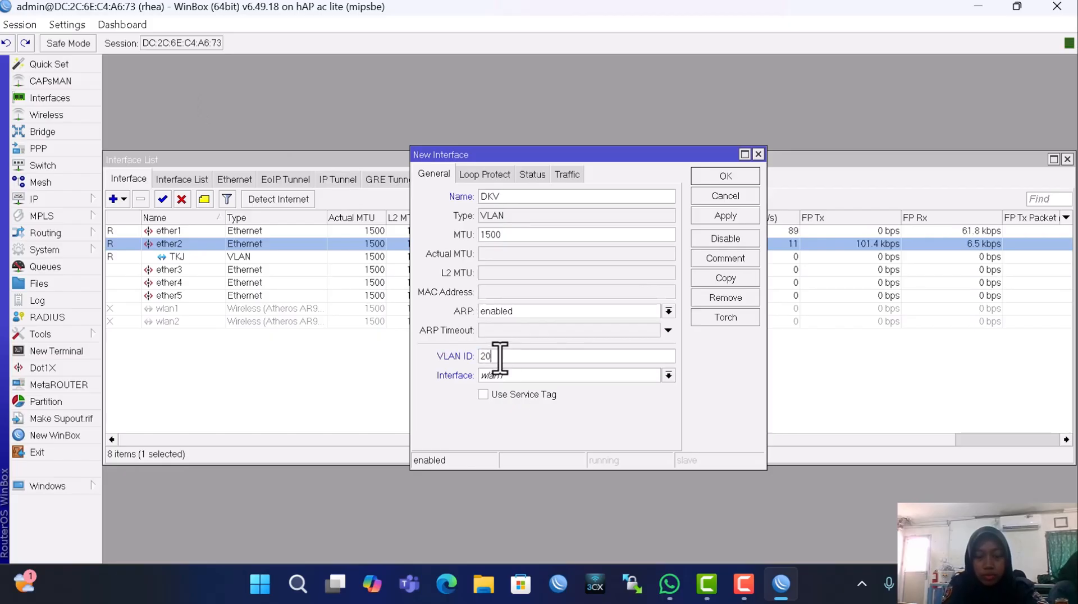
pyautogui.click(528, 375)
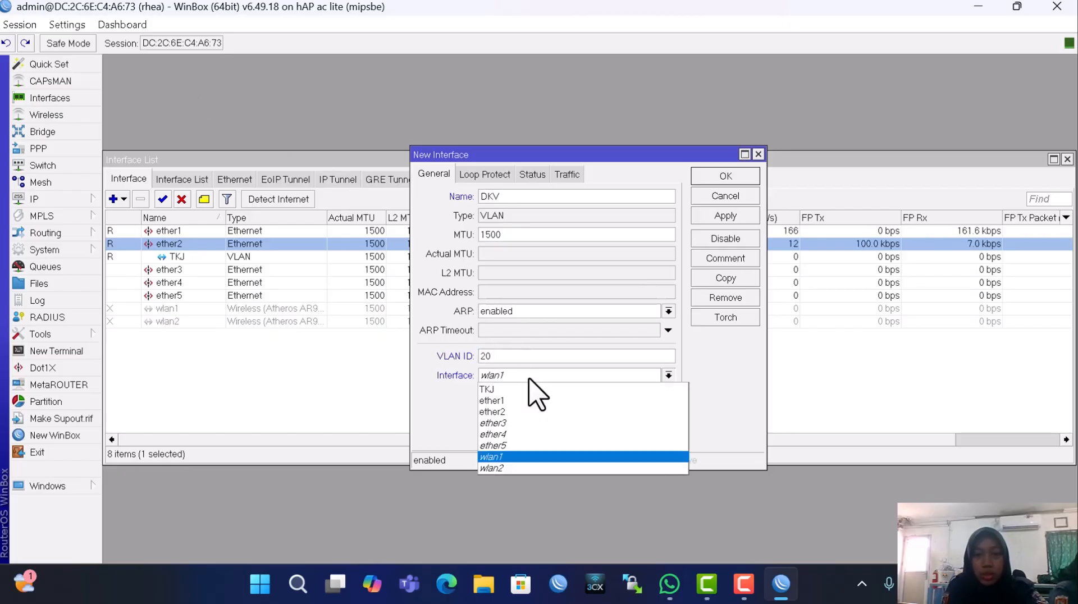
pyautogui.click(515, 413)
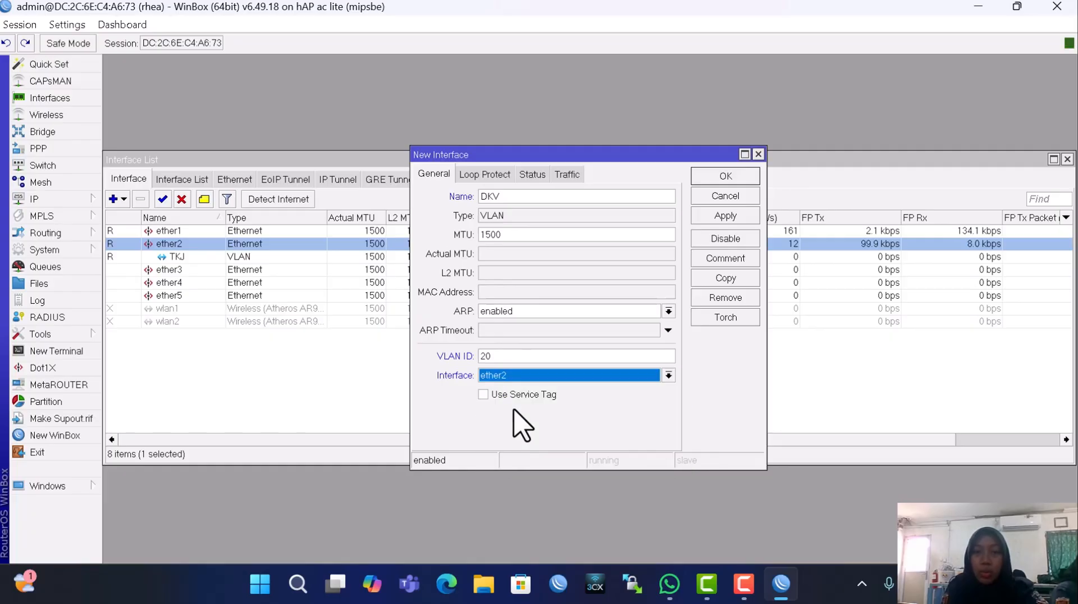
pyautogui.click(721, 215)
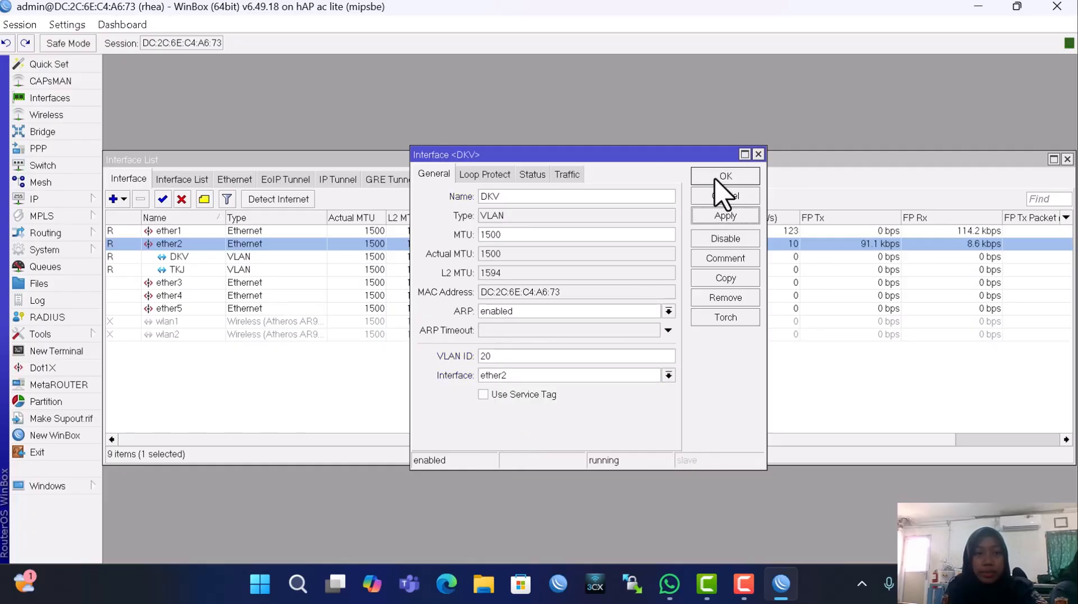
pyautogui.click(715, 178)
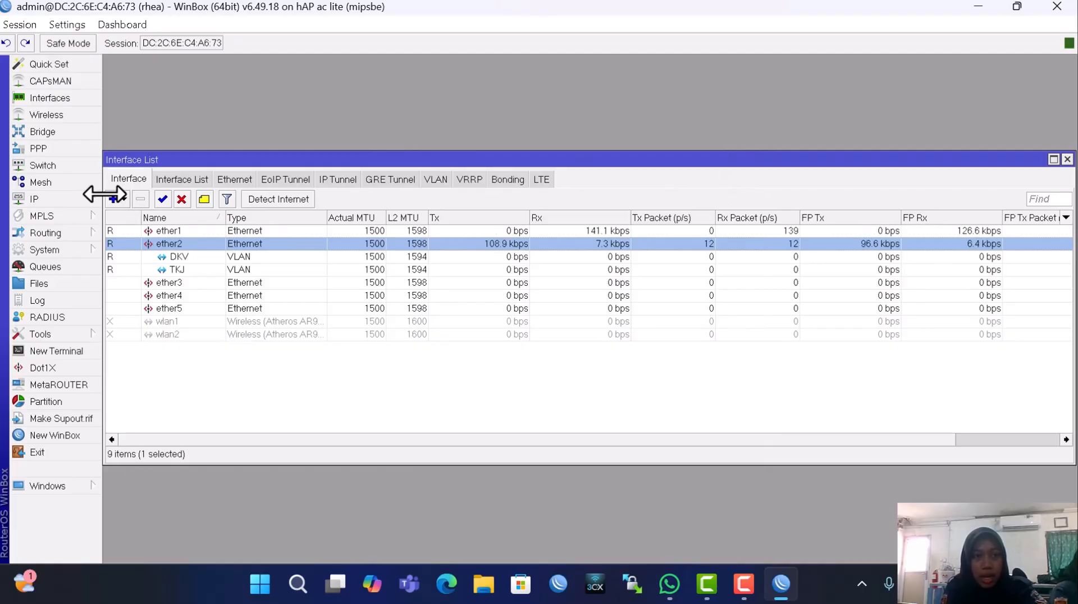
# Add VLAN interface GRAFIKA with ID 30 on ether2
pyautogui.click(115, 199)
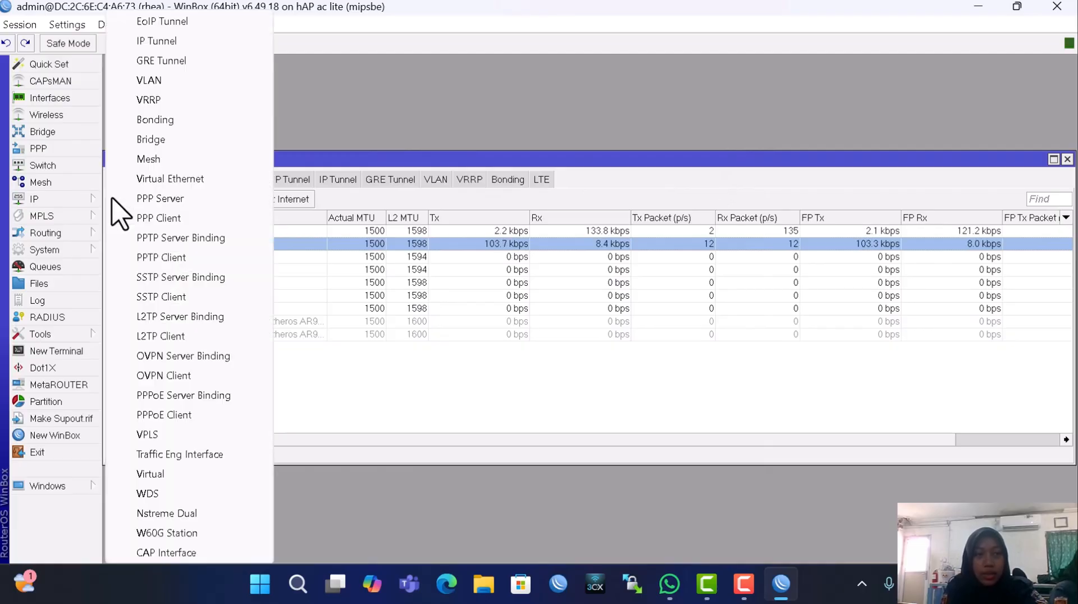
pyautogui.click(181, 80)
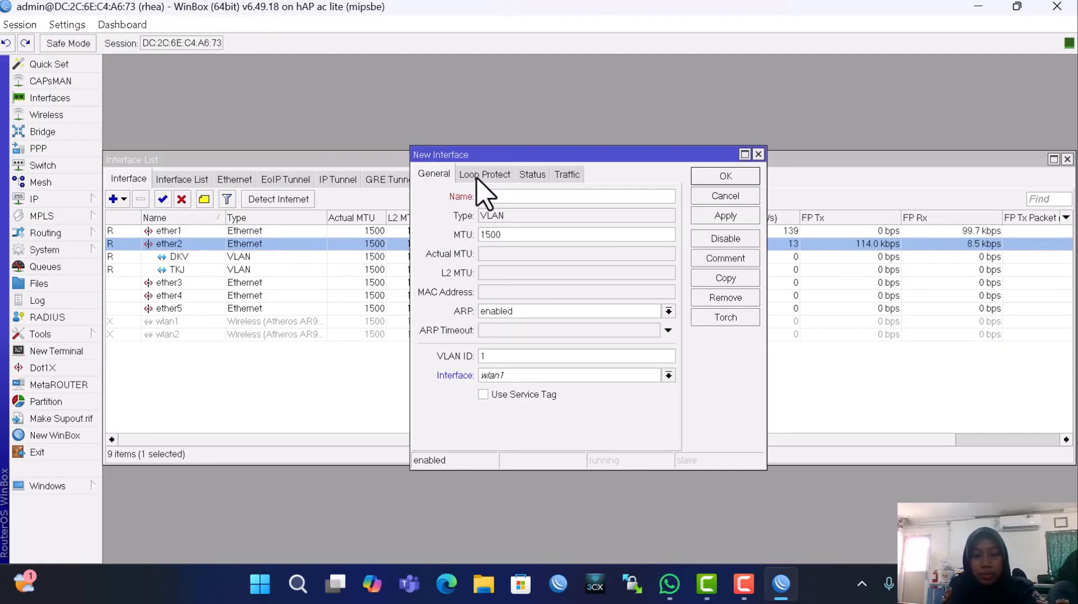
pyautogui.write('GRAFIKA')
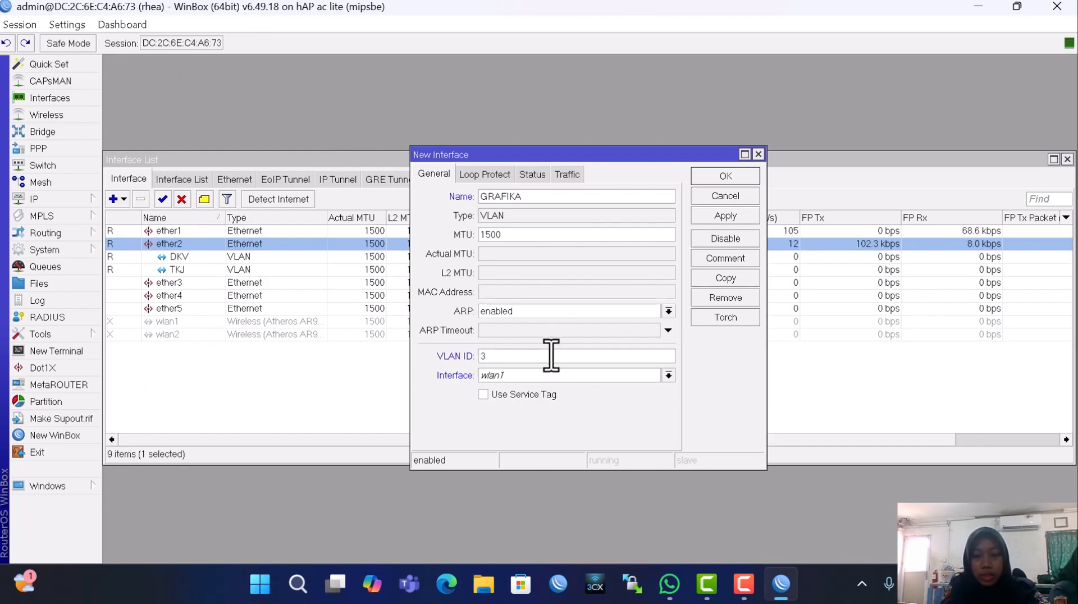
pyautogui.click(555, 377)
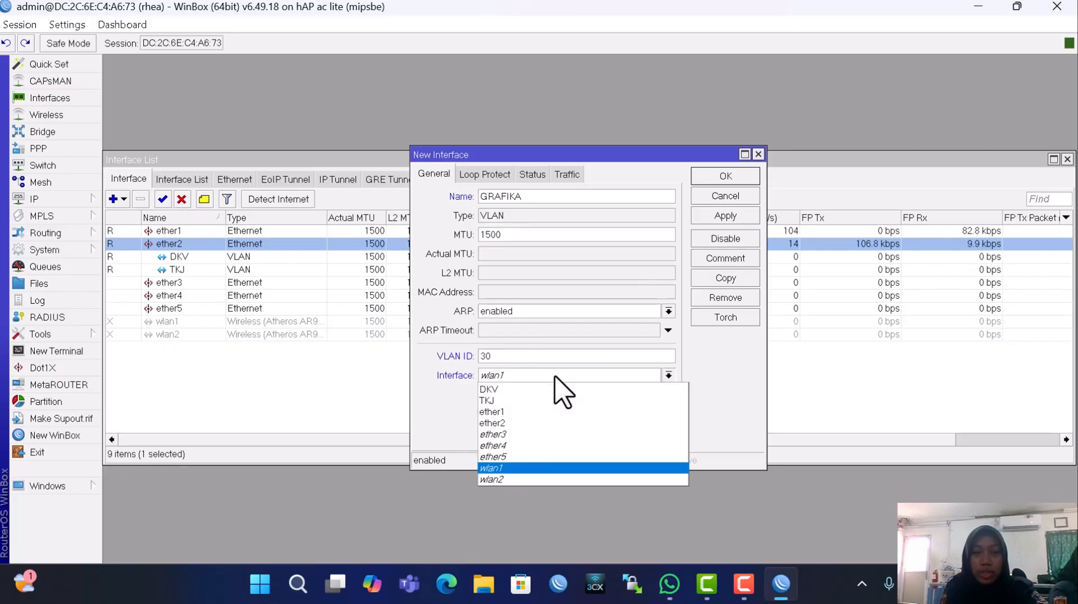
pyautogui.click(523, 424)
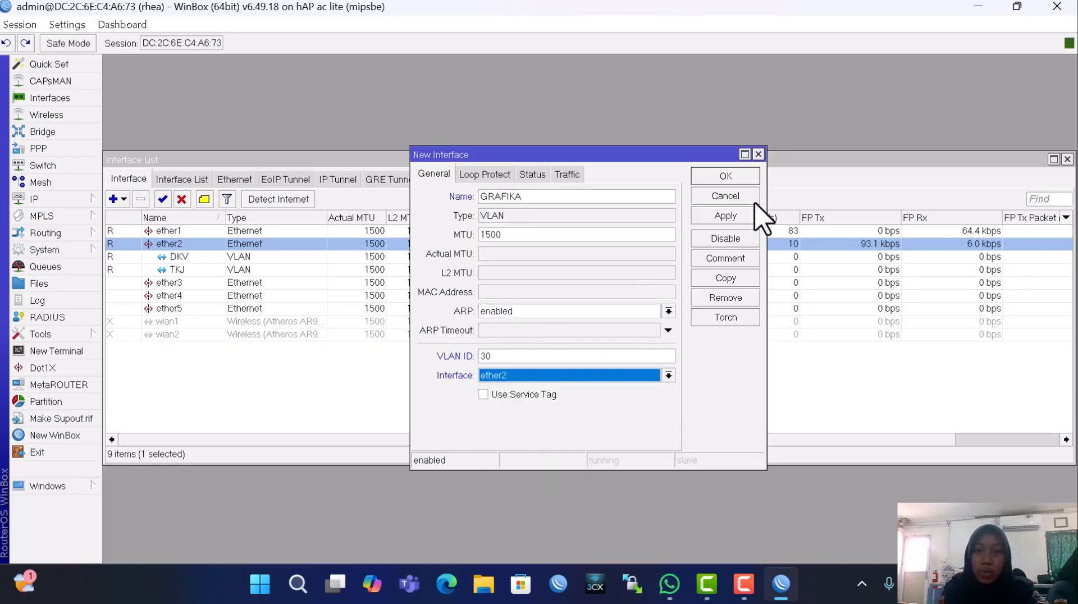
pyautogui.click(740, 214)
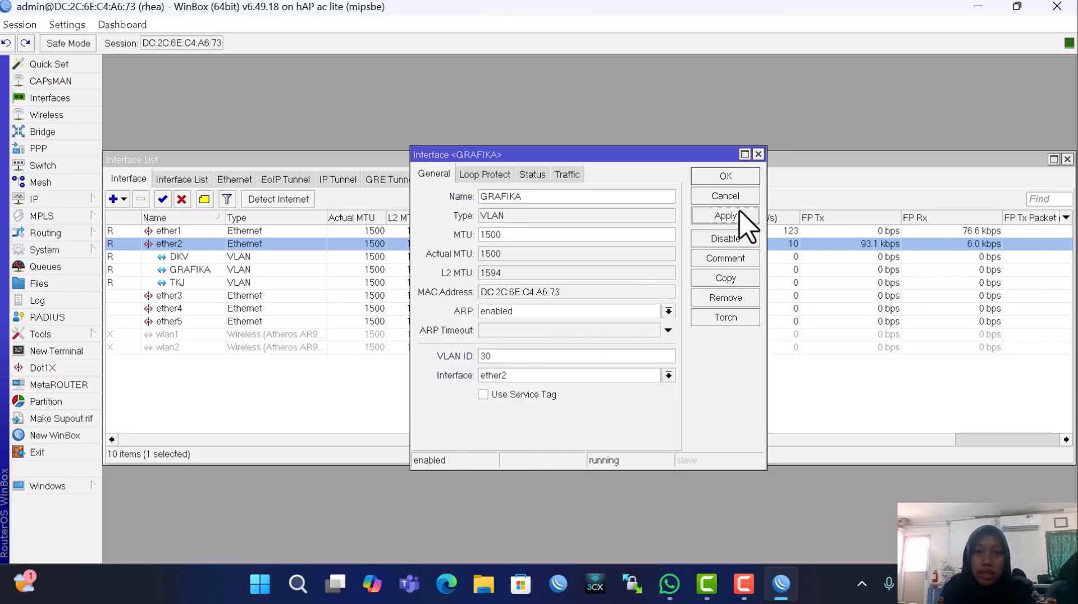
pyautogui.click(732, 177)
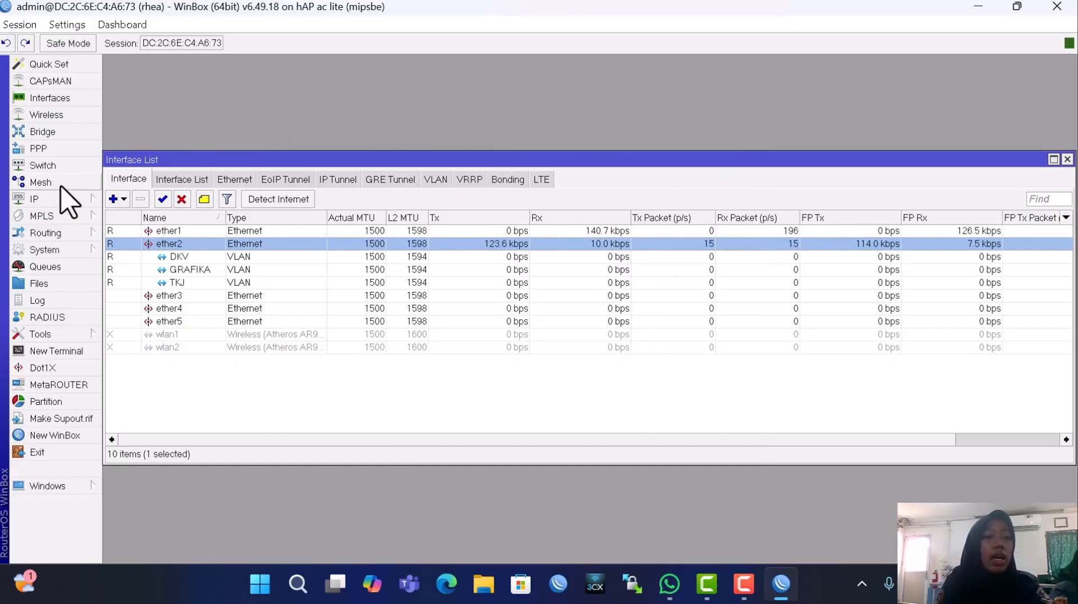
# Add IP address 192.168.10.1/24 on the TKJ VLAN interface
pyautogui.click(53, 200)
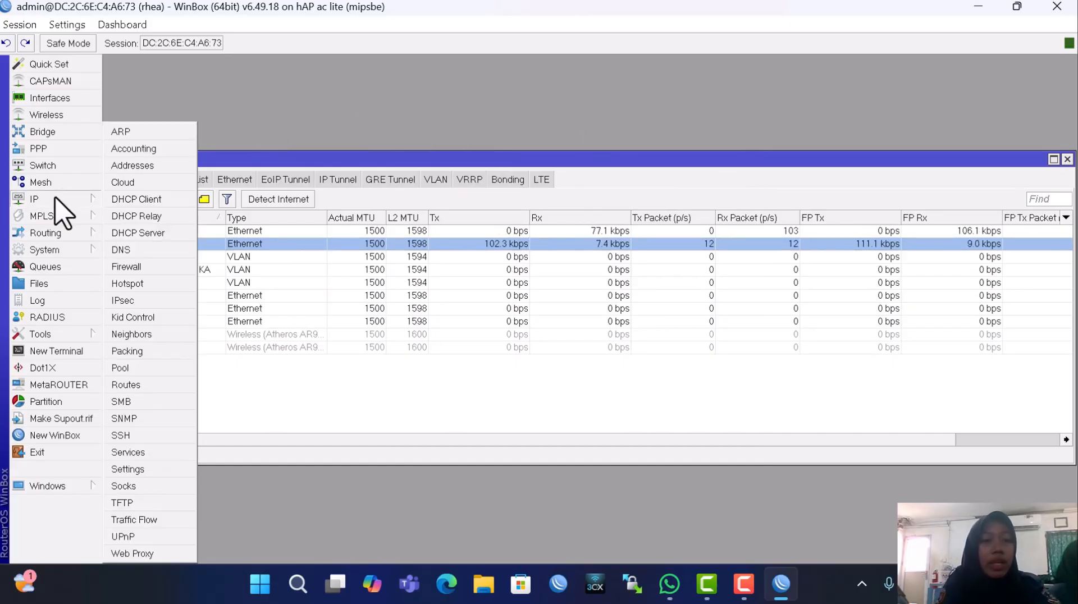
pyautogui.click(152, 166)
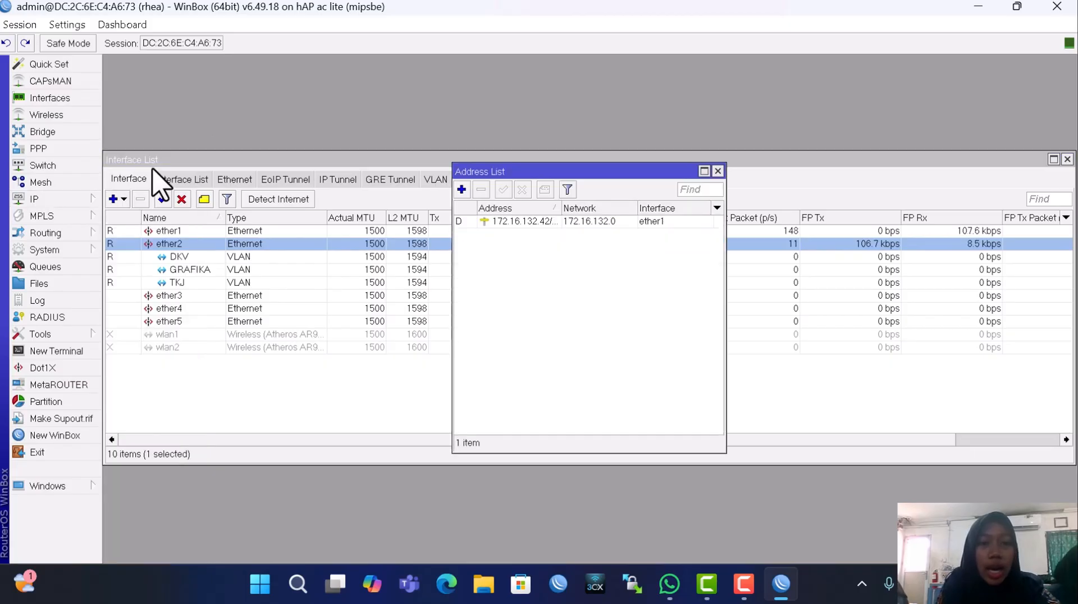
pyautogui.click(461, 190)
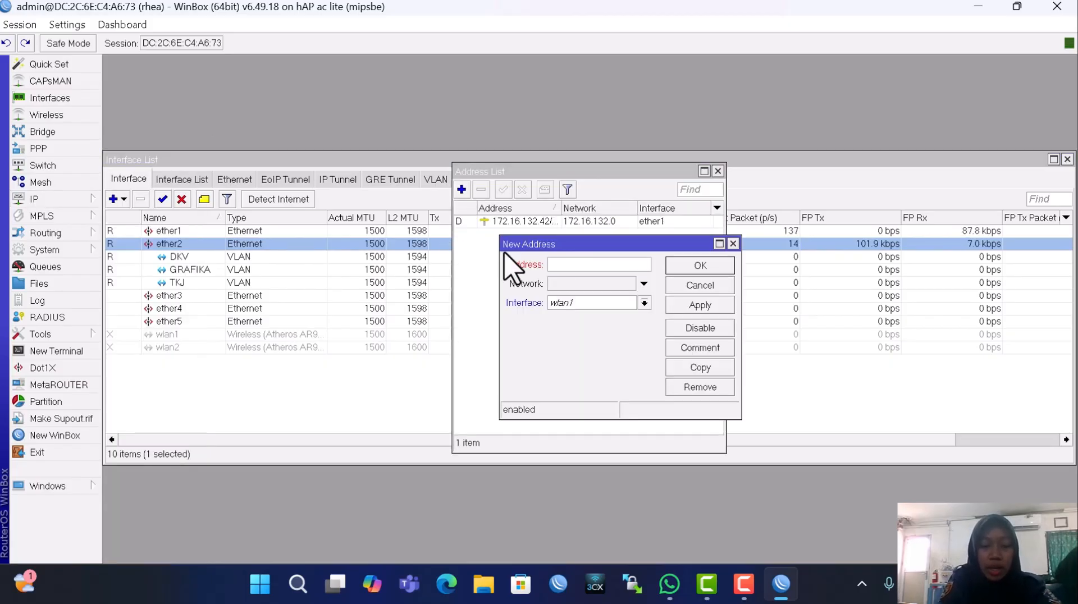
pyautogui.write('192.')
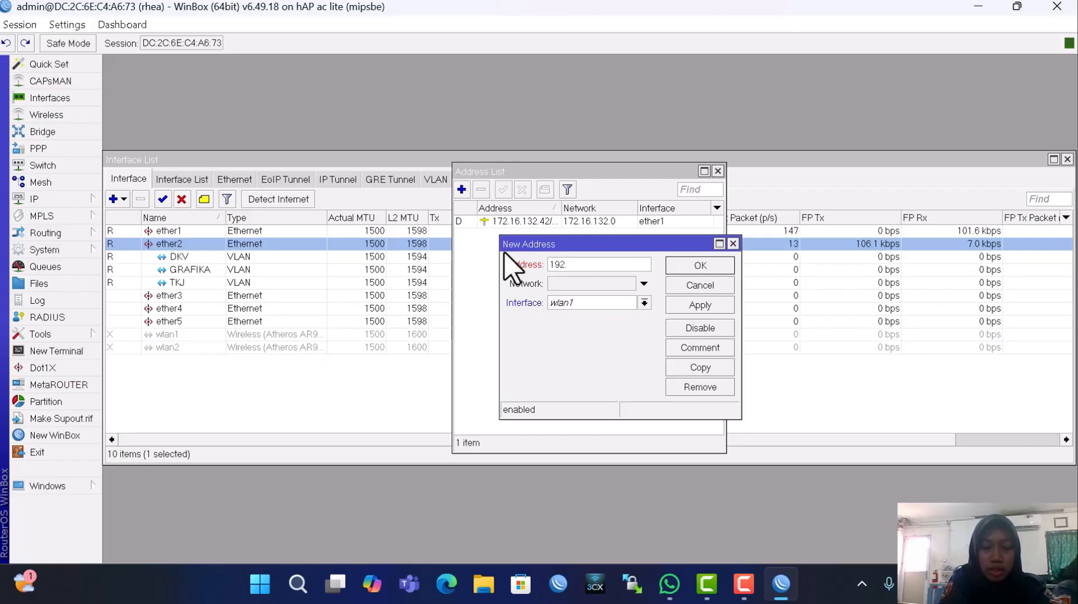
pyautogui.write('168')
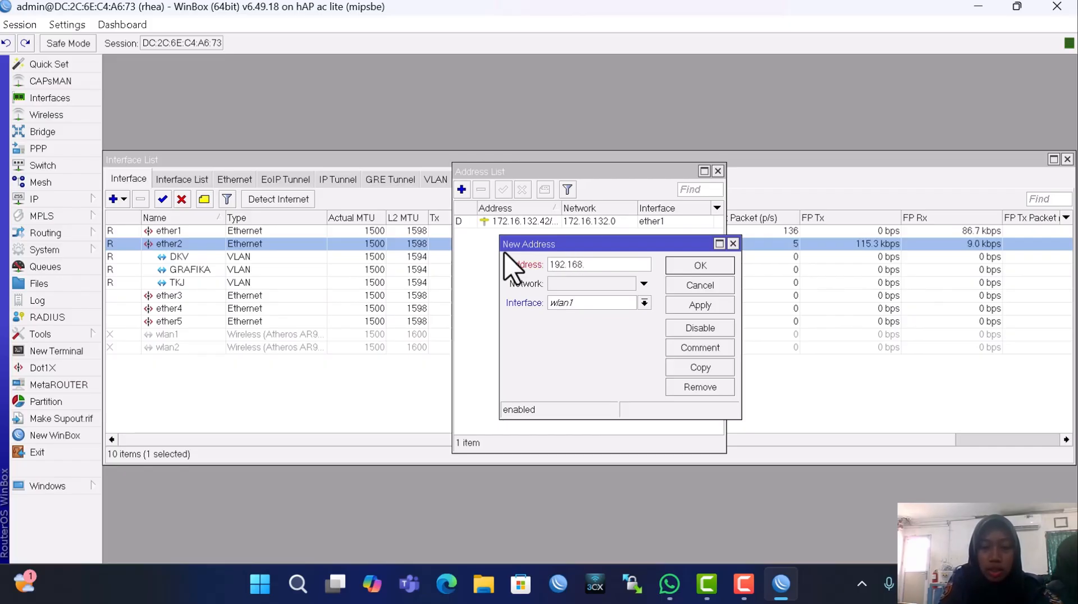
pyautogui.write('.10.1/24')
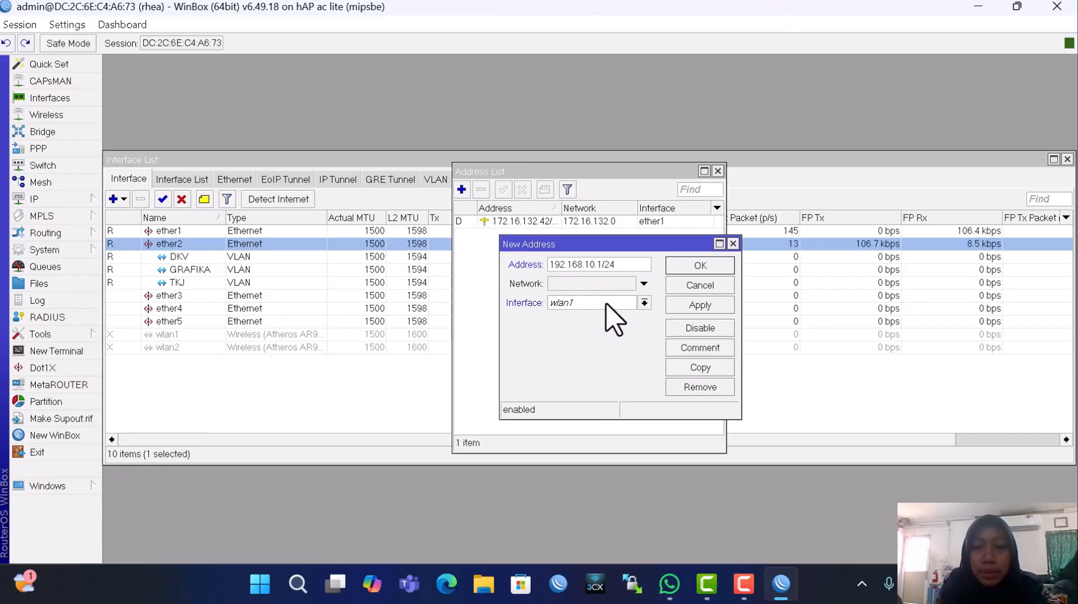
pyautogui.click(613, 306)
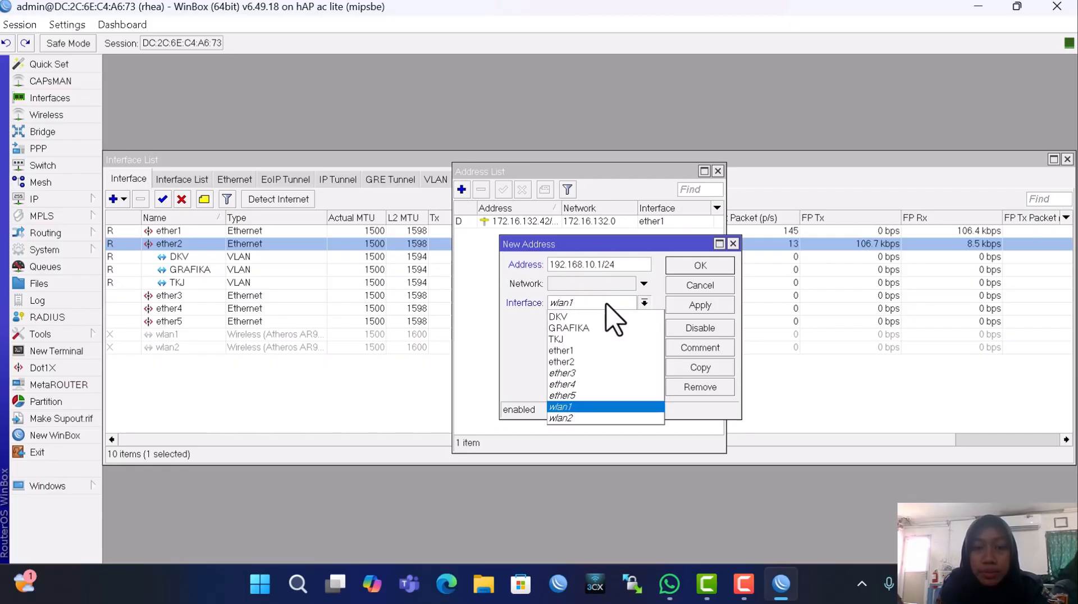
pyautogui.click(563, 340)
pyautogui.click(696, 306)
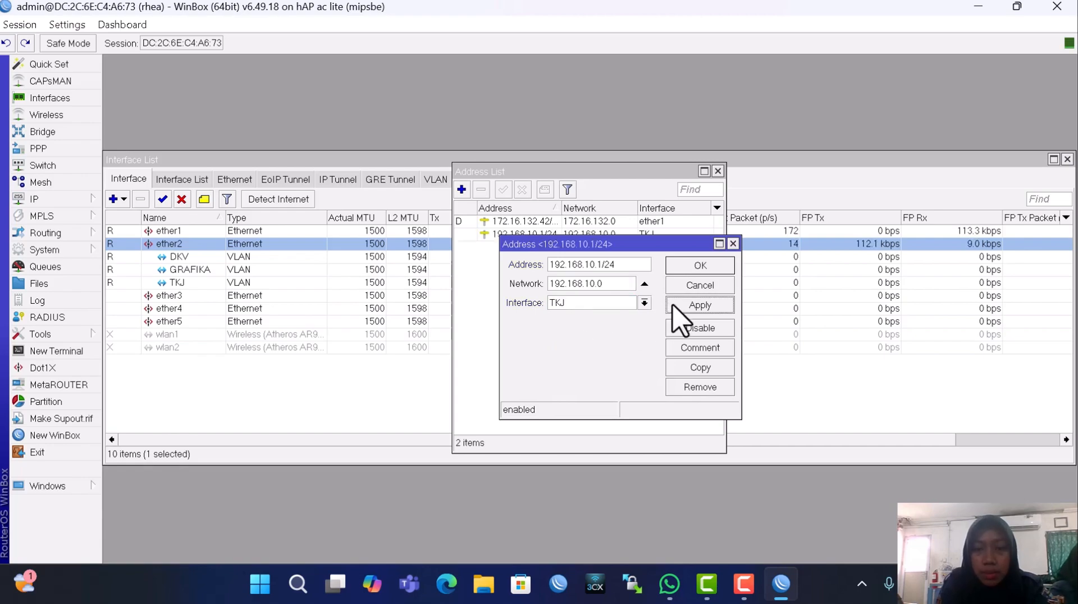
pyautogui.click(691, 264)
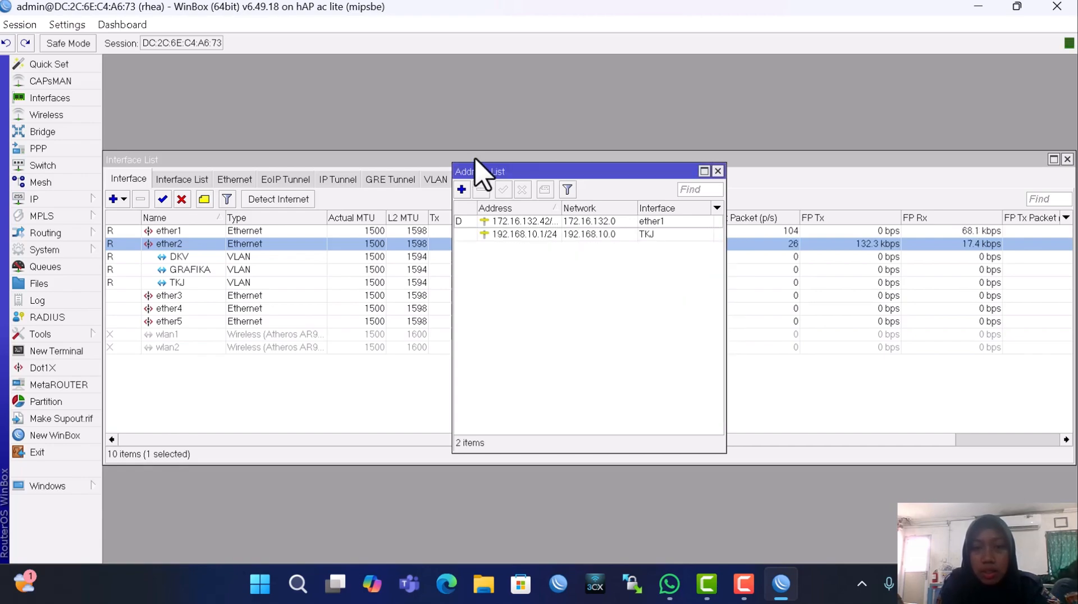
# Add IP address 192.168.20.1/24 on the DKV VLAN interface
pyautogui.click(460, 186)
pyautogui.write('19')
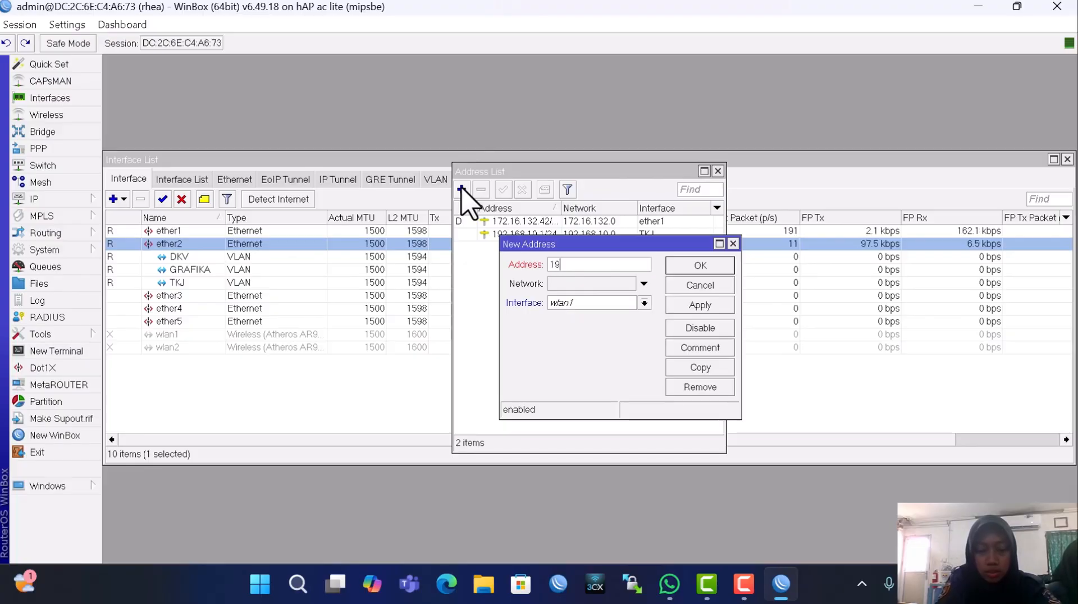
pyautogui.write('2.168')
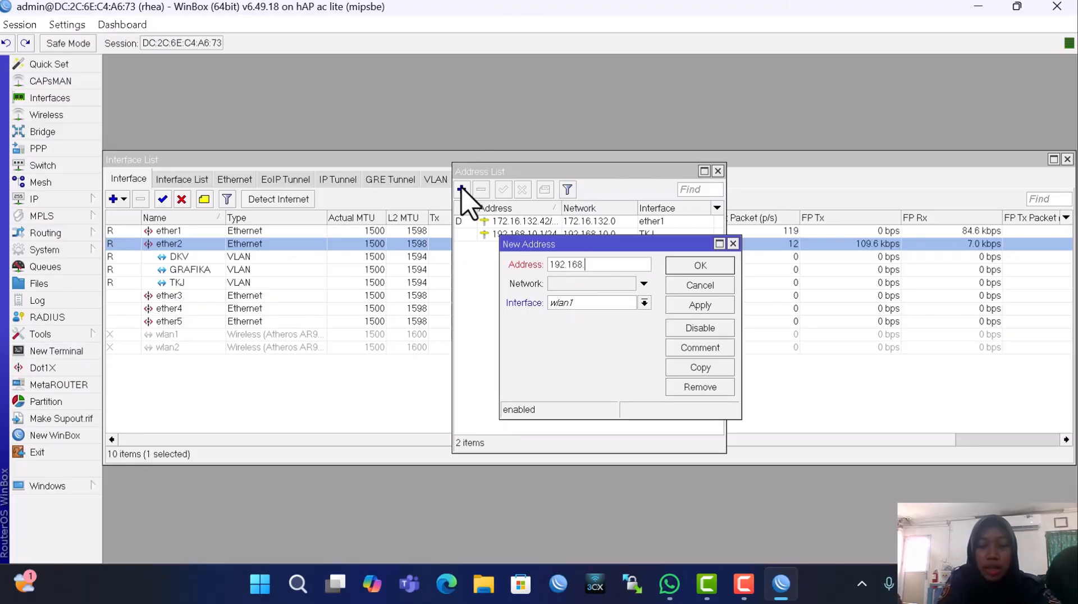
pyautogui.write('.20.1')
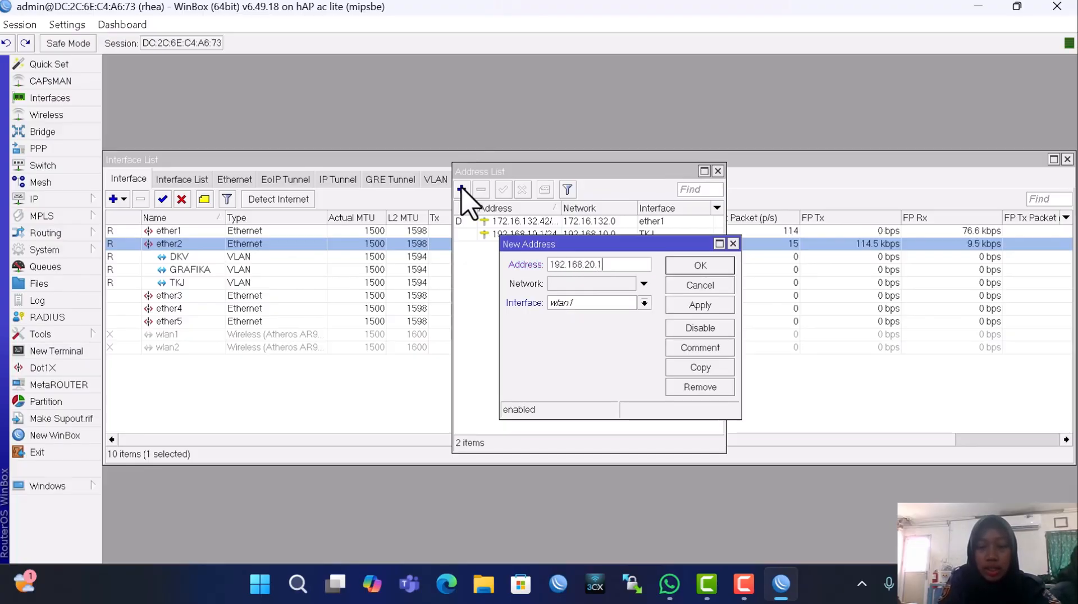
pyautogui.write('/24')
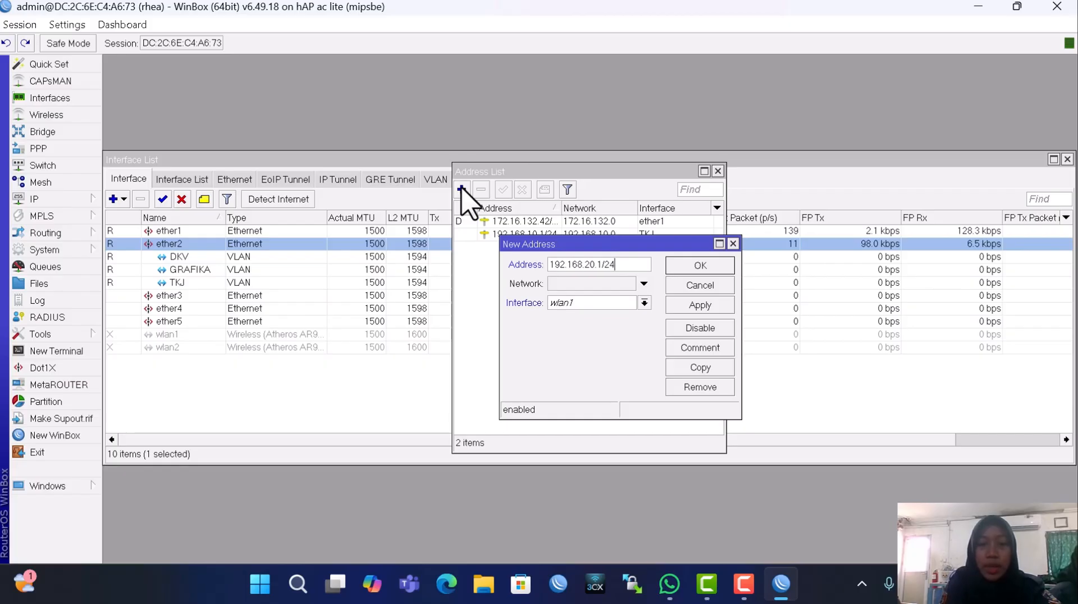
pyautogui.click(587, 305)
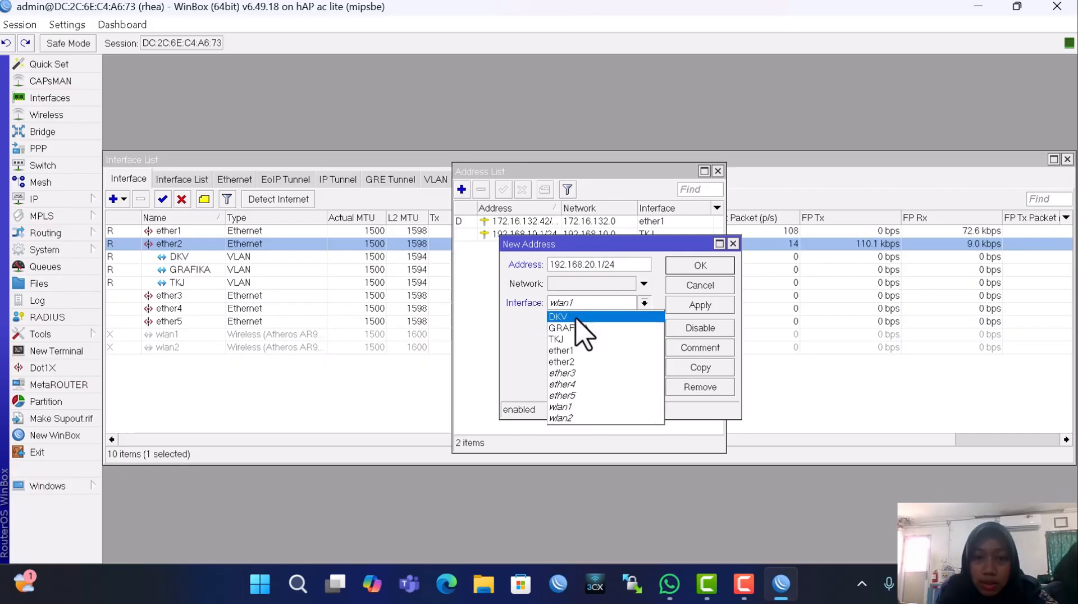
pyautogui.click(579, 313)
pyautogui.click(710, 306)
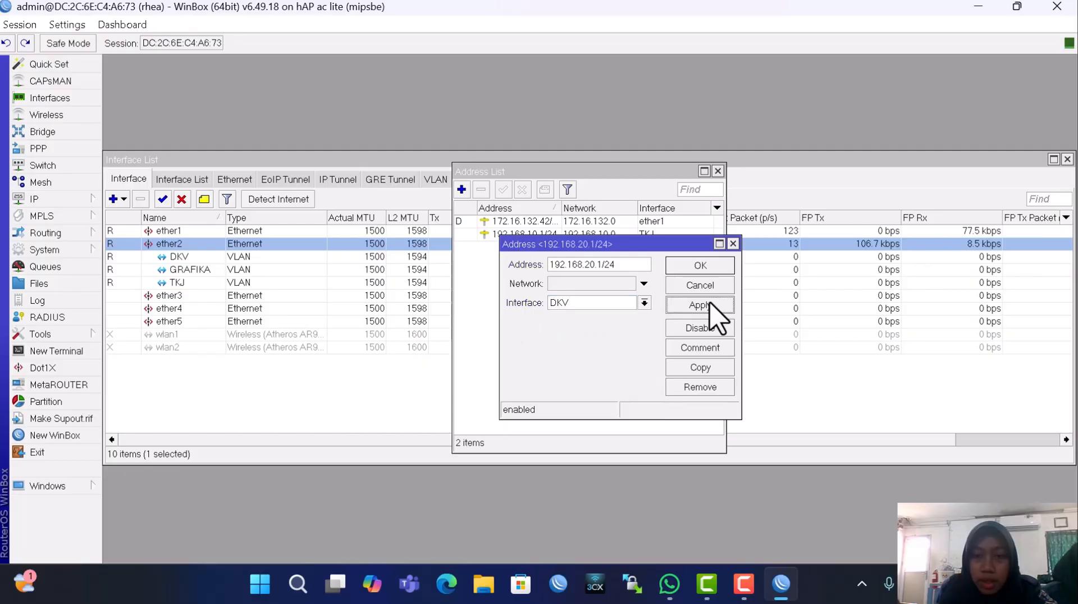
pyautogui.click(696, 264)
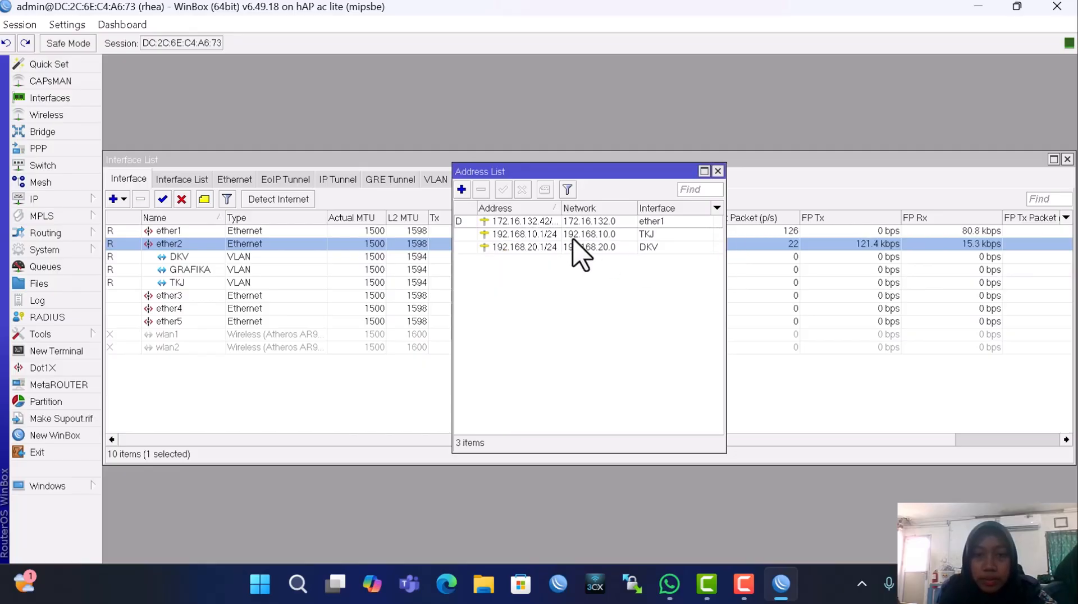
# Add IP address 192.168.30.1/24 on the GRAFIKA VLAN interface, correcting a typo
pyautogui.click(461, 189)
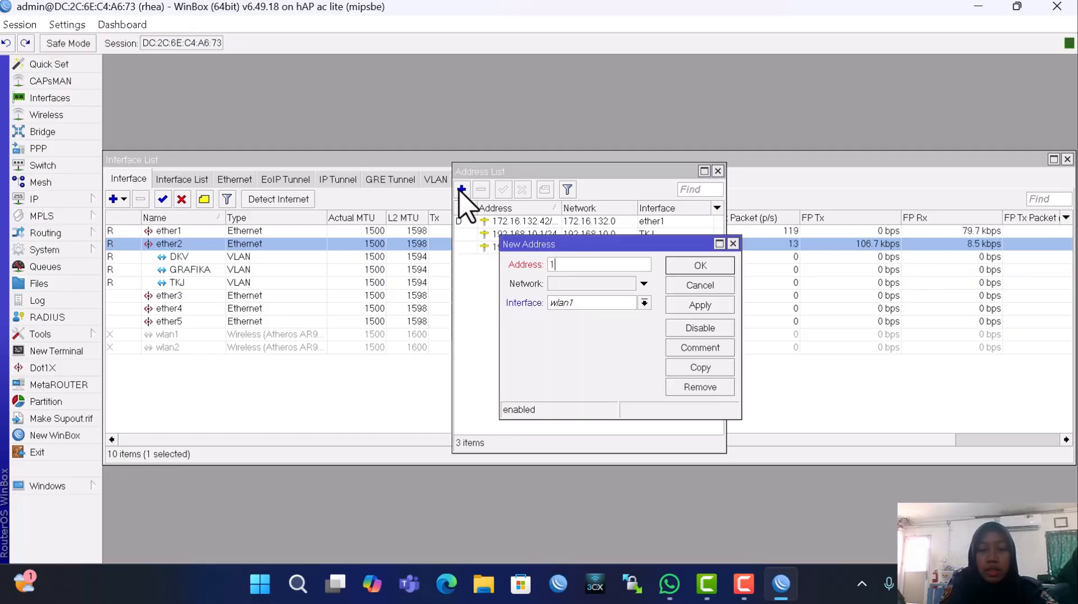
pyautogui.write('192.618')
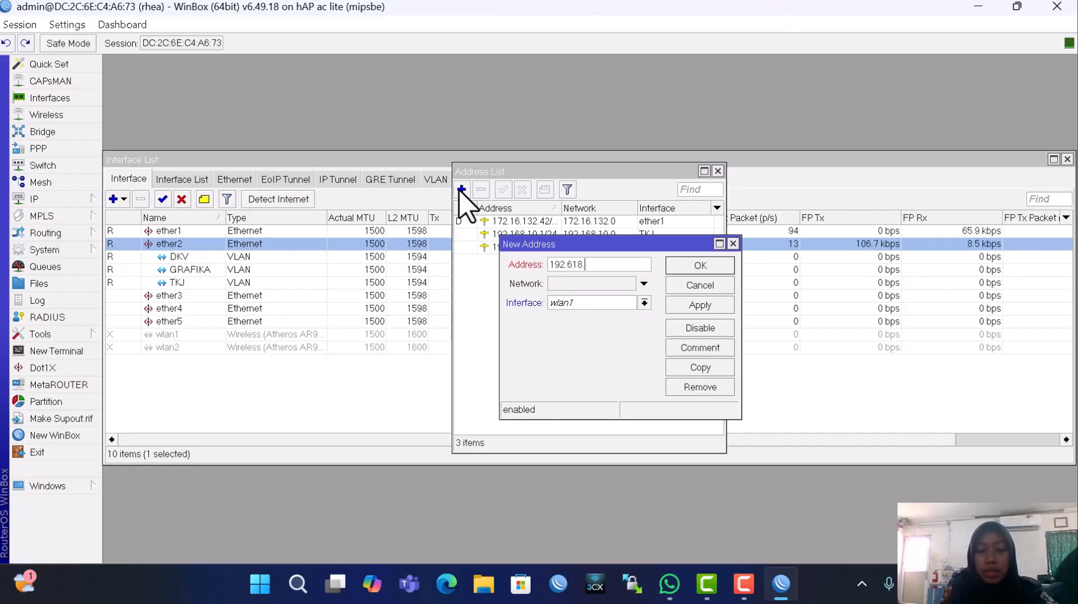
pyautogui.write('.2')
pyautogui.write('.30')
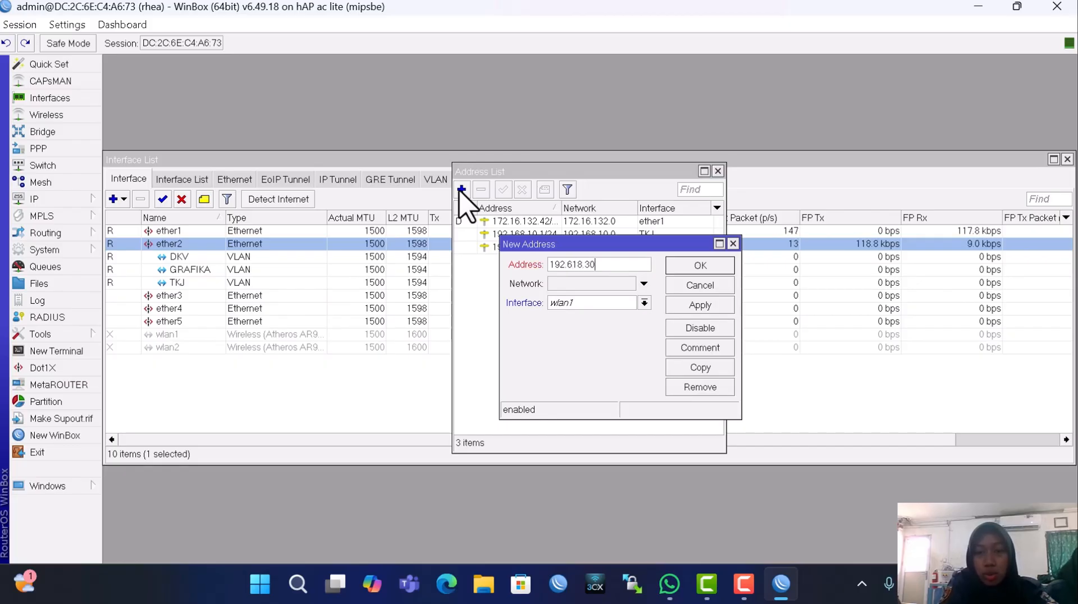
pyautogui.press('BackSpace')
pyautogui.press('BackSpace')
pyautogui.press('BackSpace')
pyautogui.press('BackSpace')
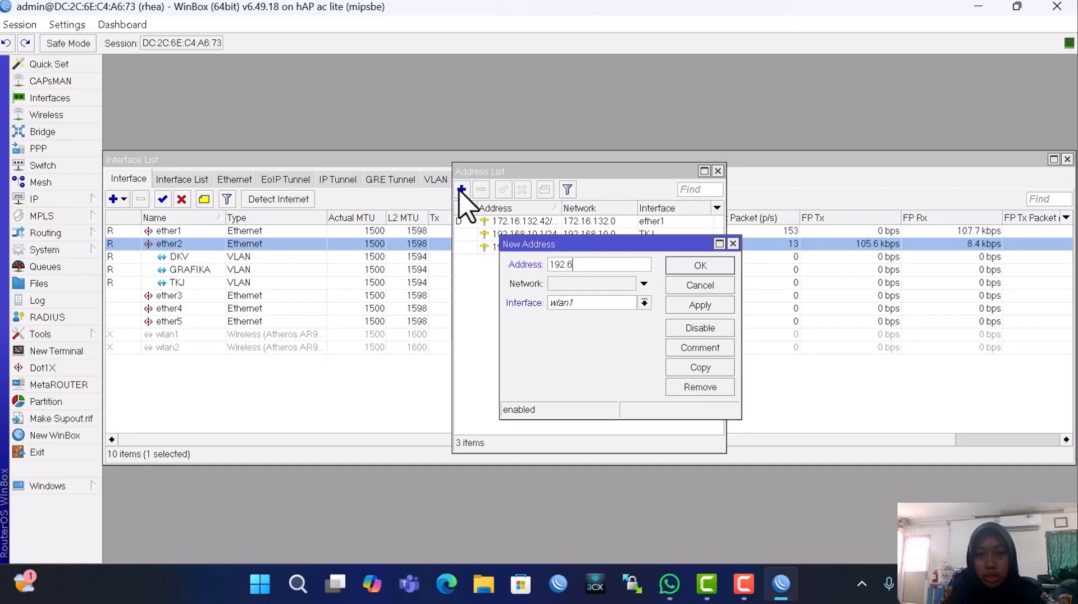
pyautogui.write('168.')
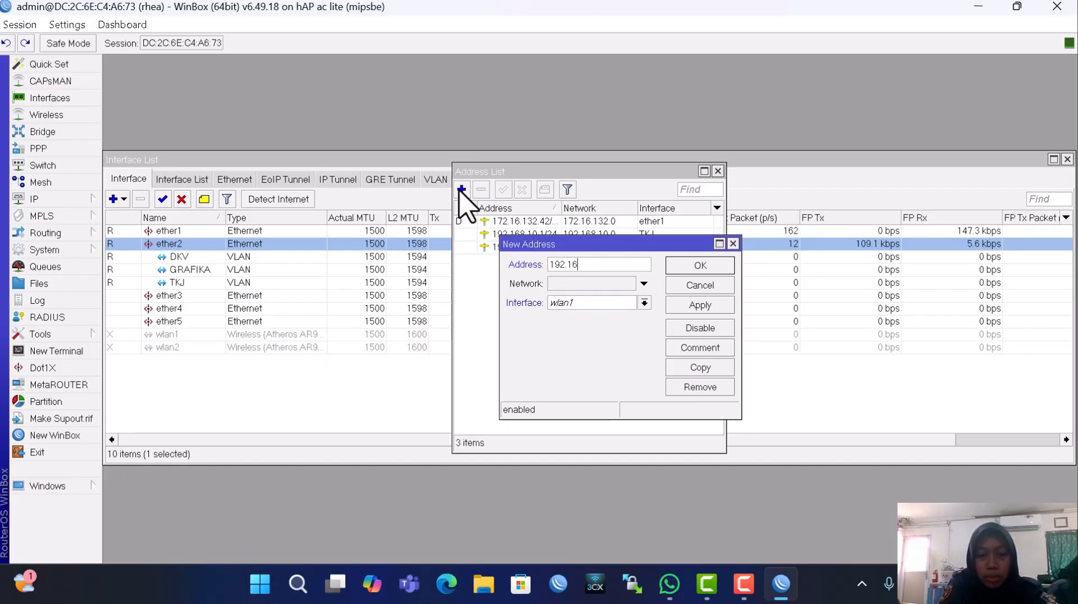
pyautogui.write('30')
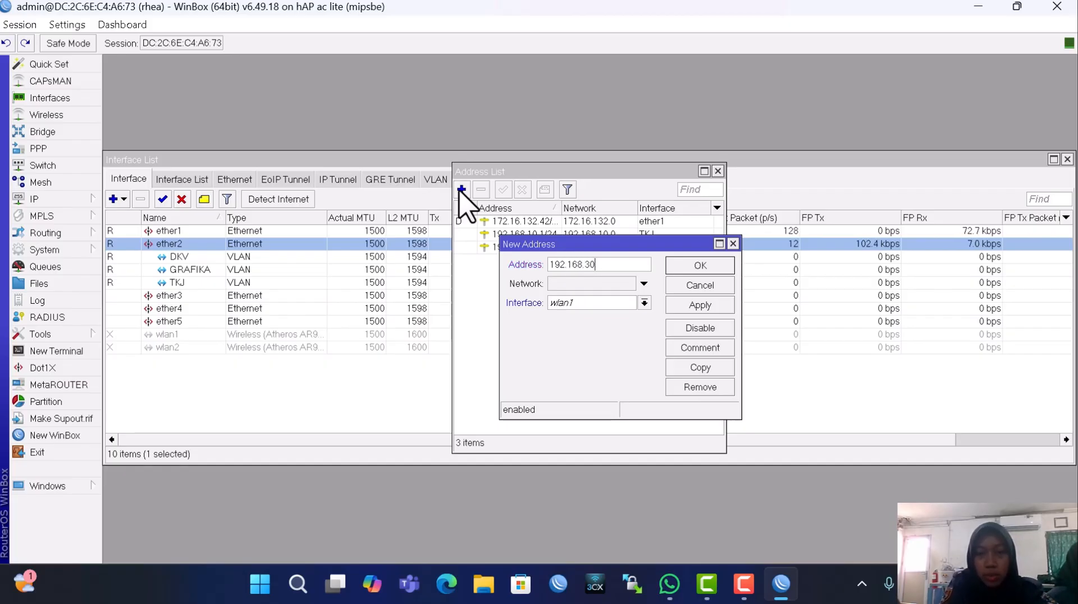
pyautogui.write('.1/24')
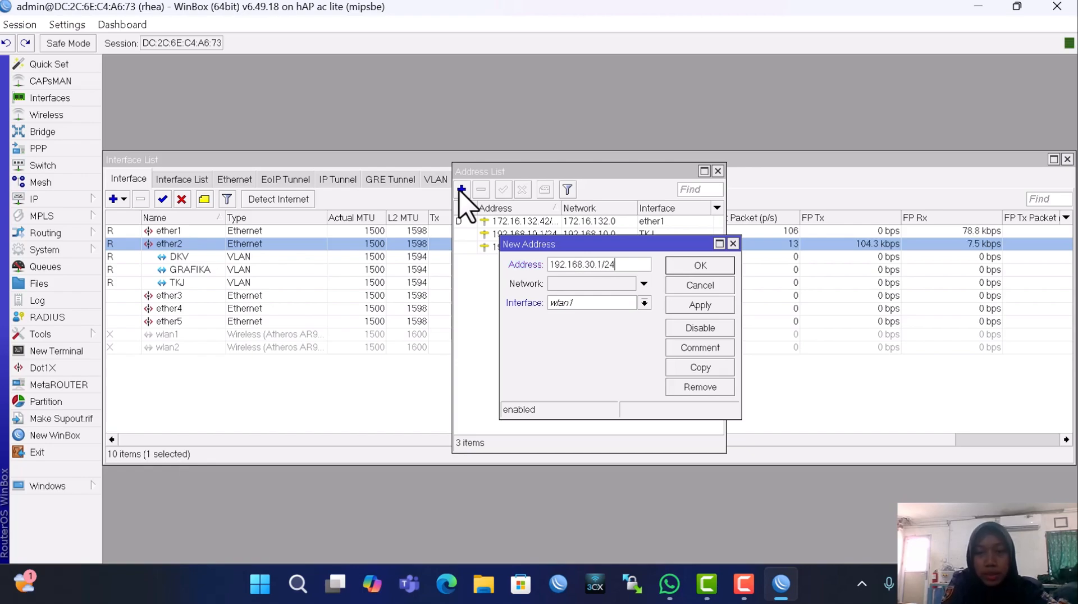
pyautogui.click(571, 301)
pyautogui.click(583, 329)
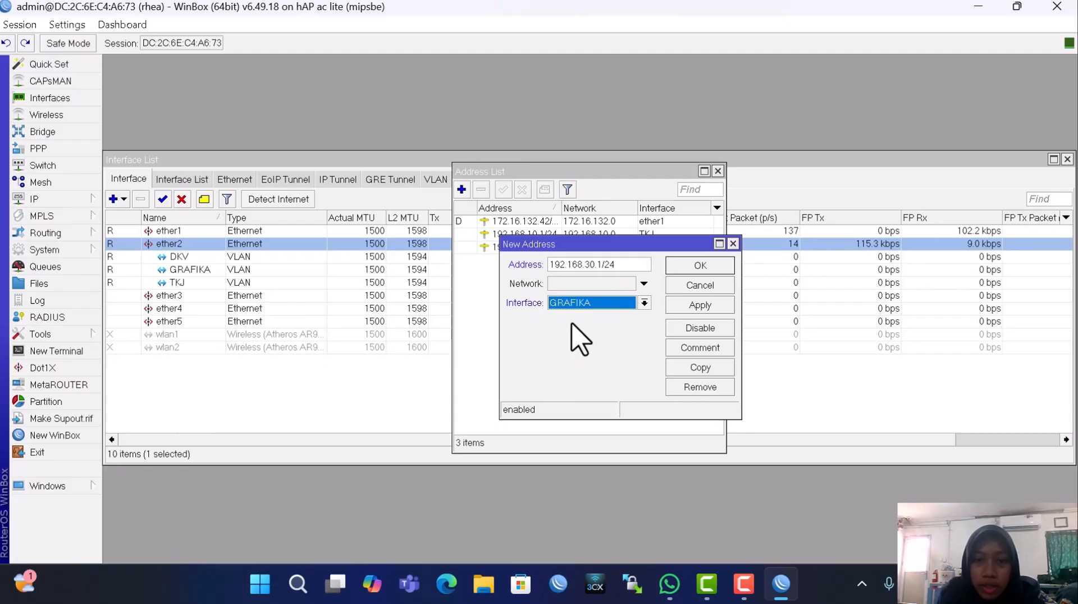
pyautogui.click(679, 306)
pyautogui.click(698, 268)
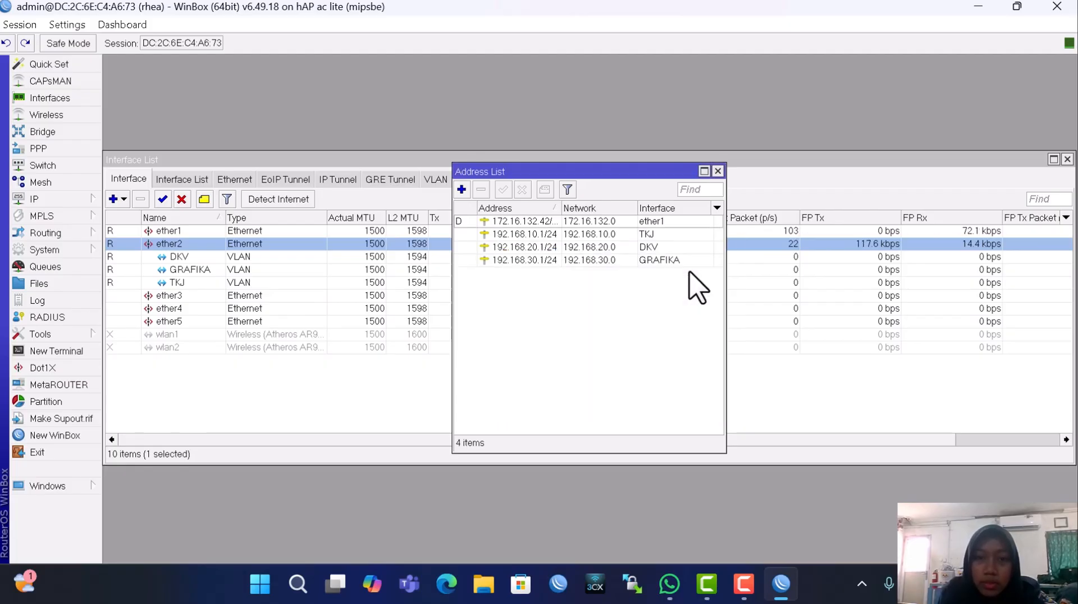
# Add IP address 10.10.1.1/24 on ether2
pyautogui.click(461, 190)
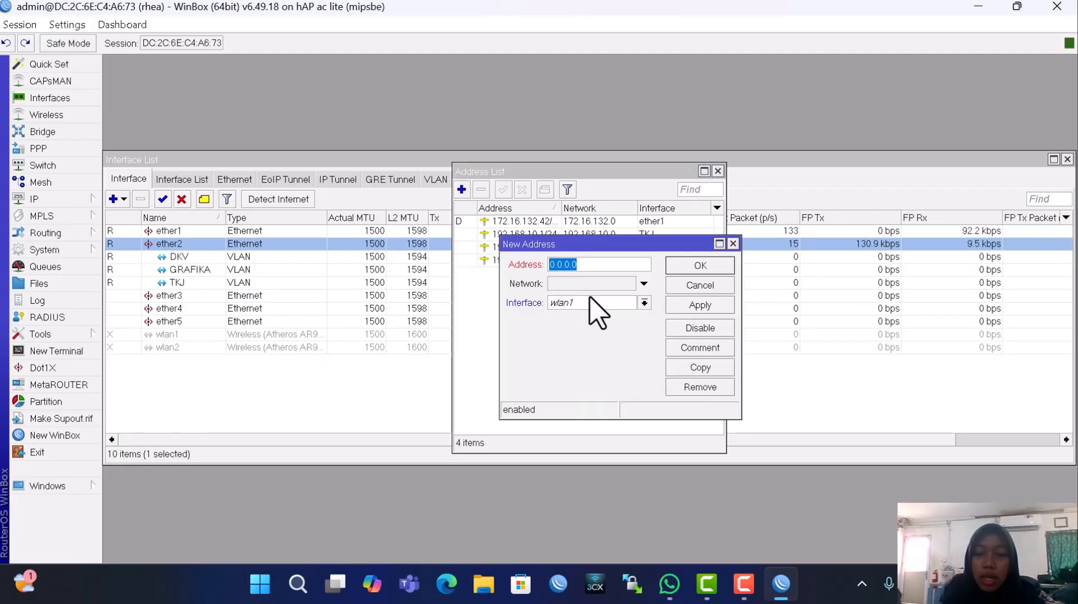
pyautogui.press('BackSpace')
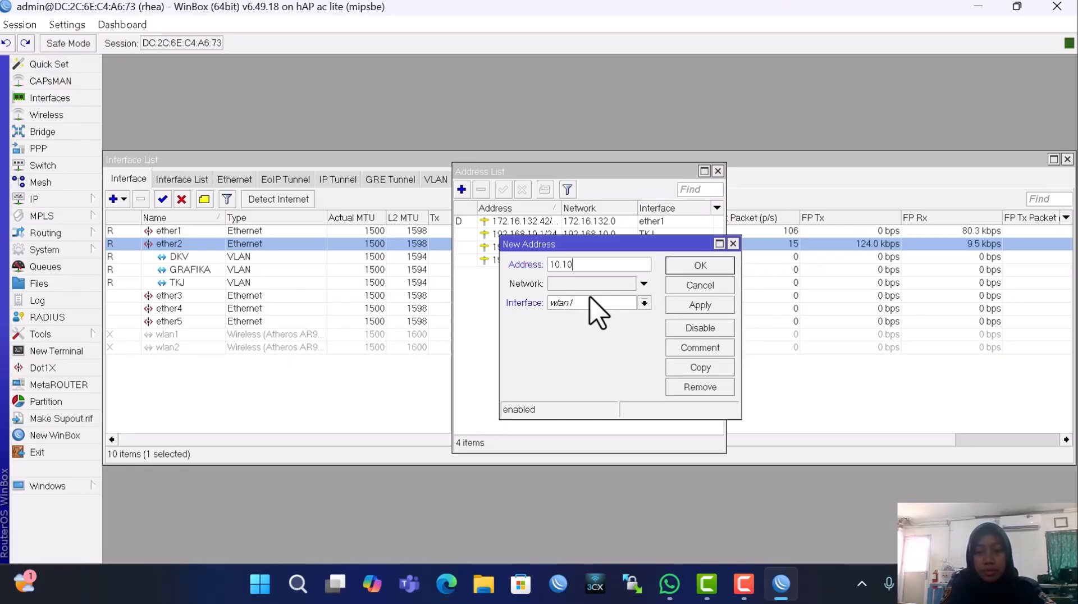
pyautogui.write('10.10.1.1/24')
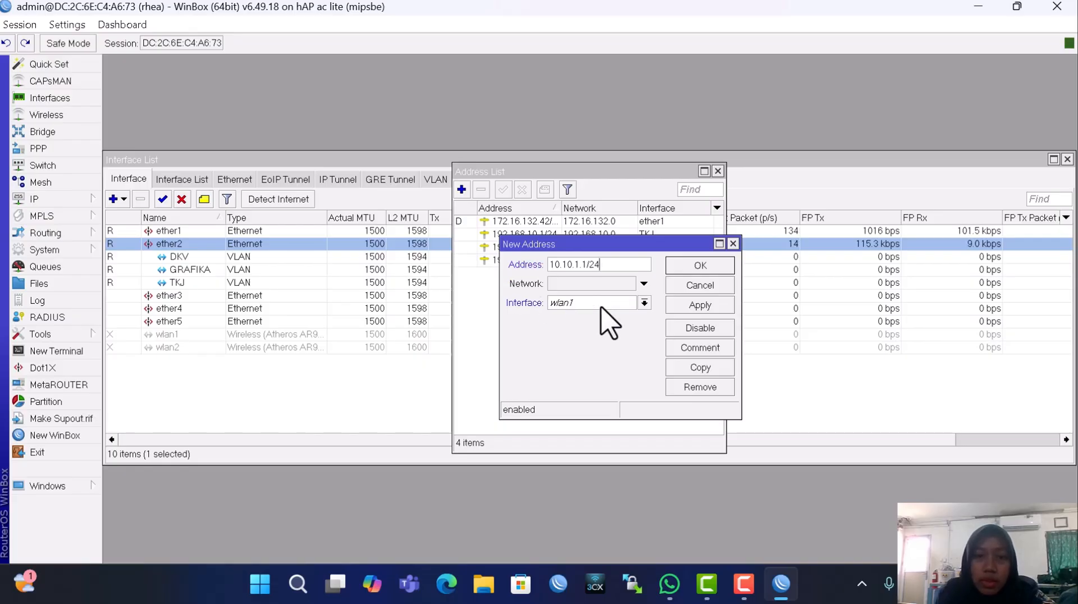
pyautogui.click(611, 304)
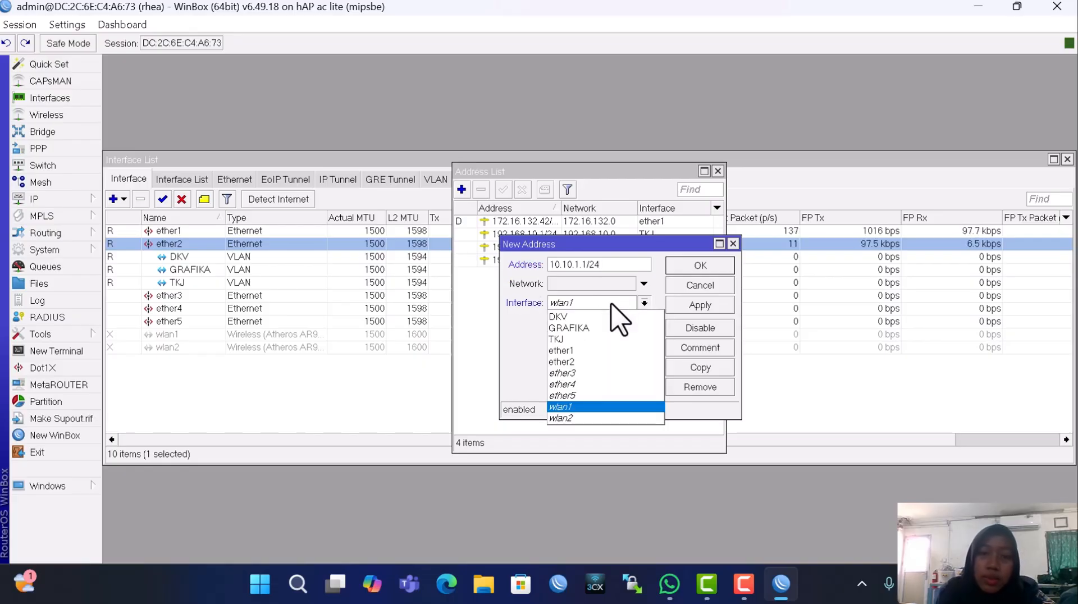
pyautogui.click(582, 361)
pyautogui.click(697, 305)
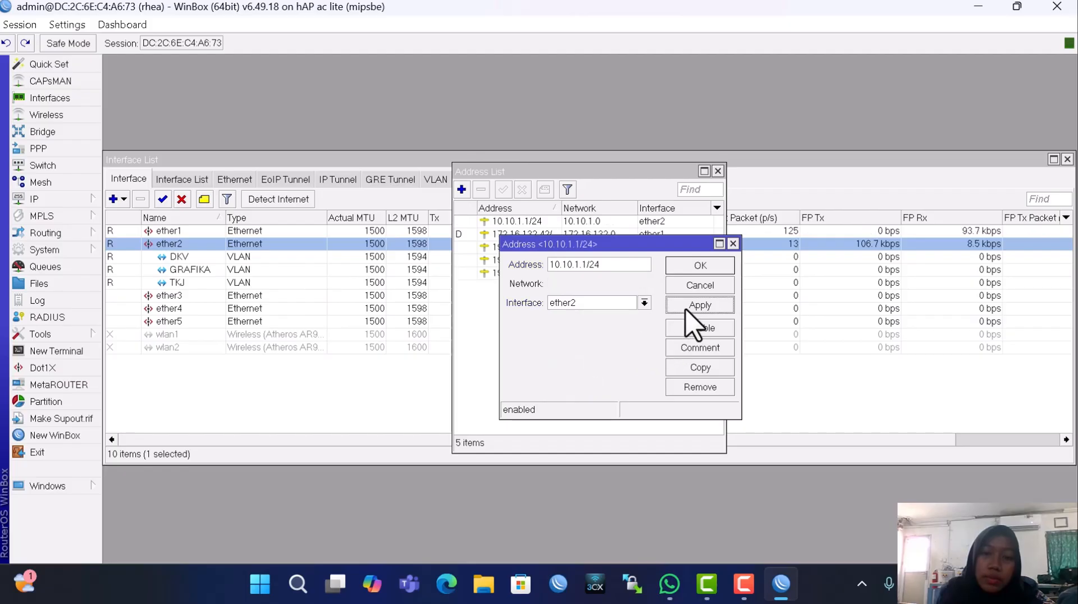
pyautogui.click(699, 266)
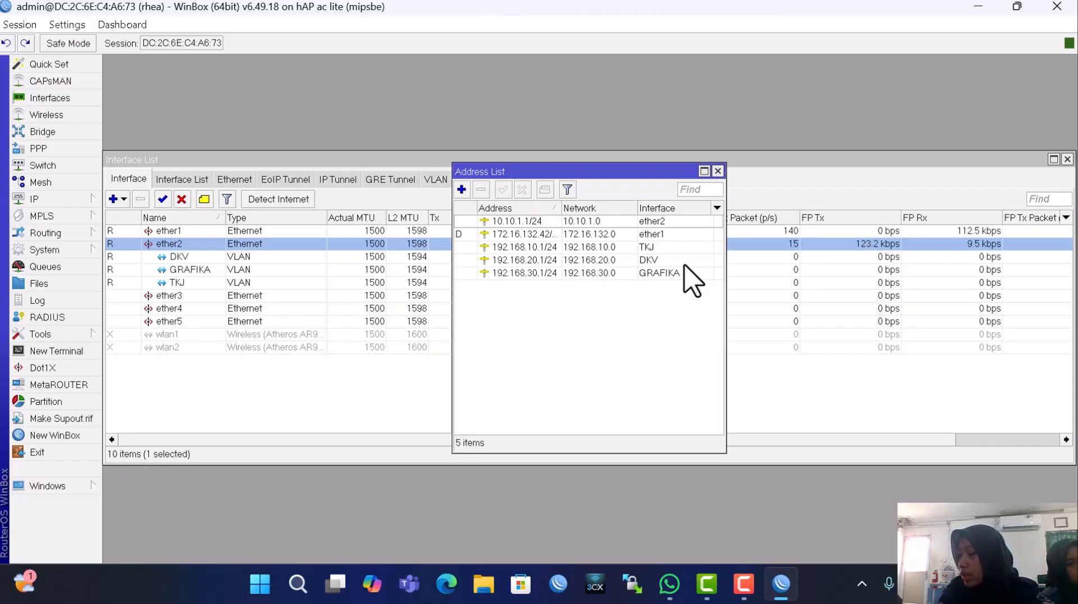
# Run DHCP Setup for the TKJ interface, accepting all default settings
pyautogui.click(73, 200)
pyautogui.click(166, 232)
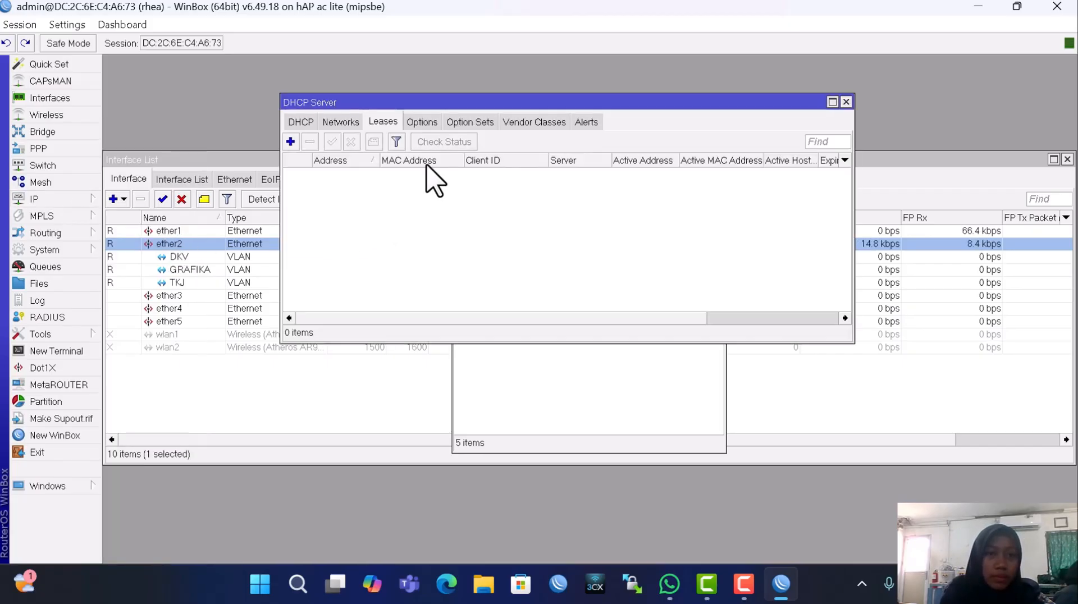
pyautogui.click(301, 123)
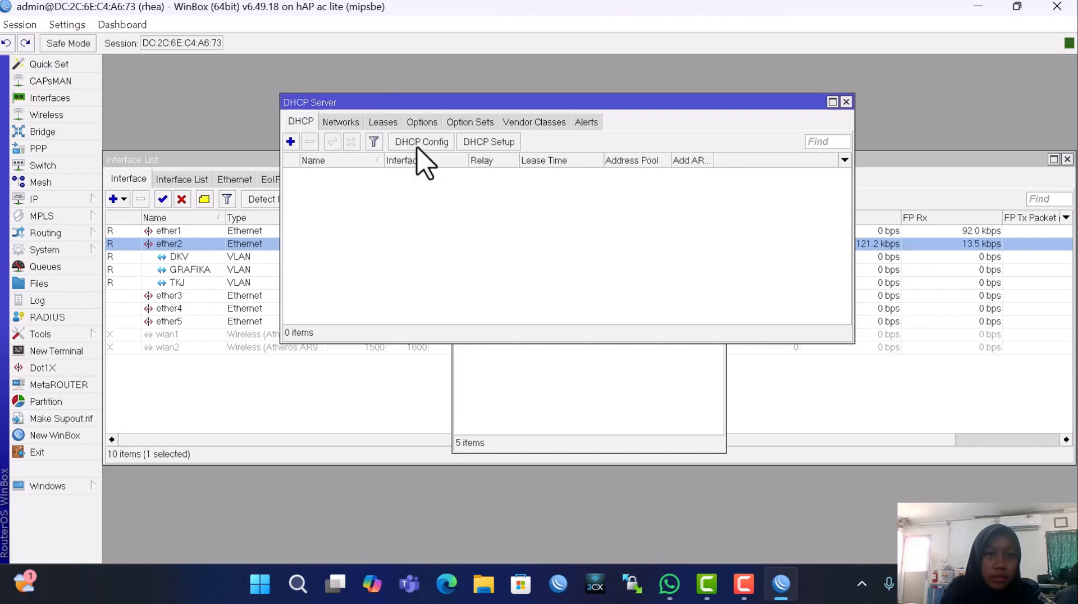
pyautogui.click(489, 142)
pyautogui.click(647, 307)
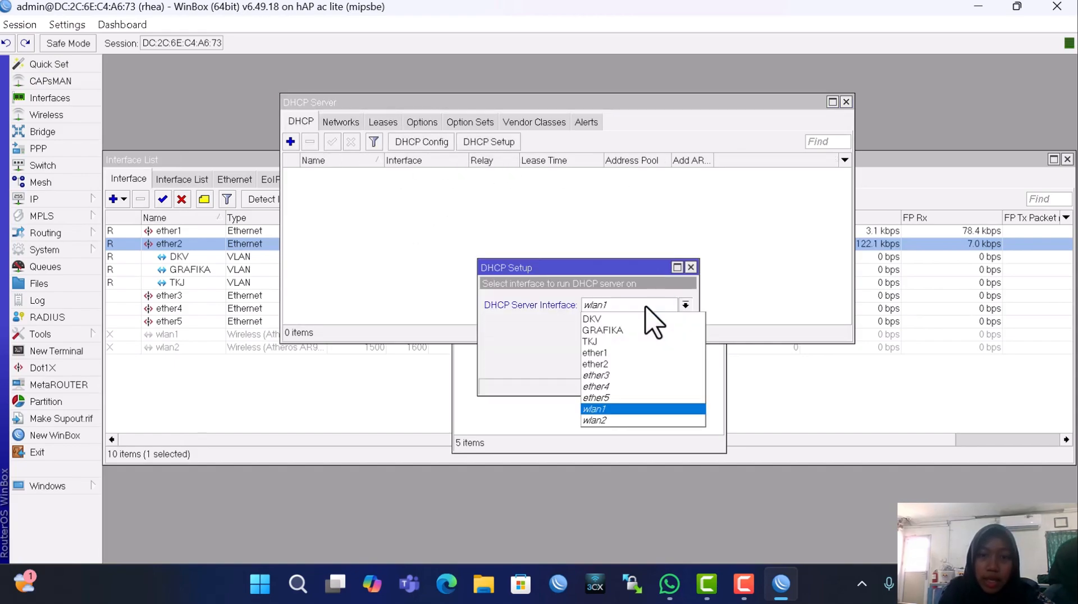
pyautogui.click(609, 342)
pyautogui.click(634, 366)
pyautogui.click(636, 367)
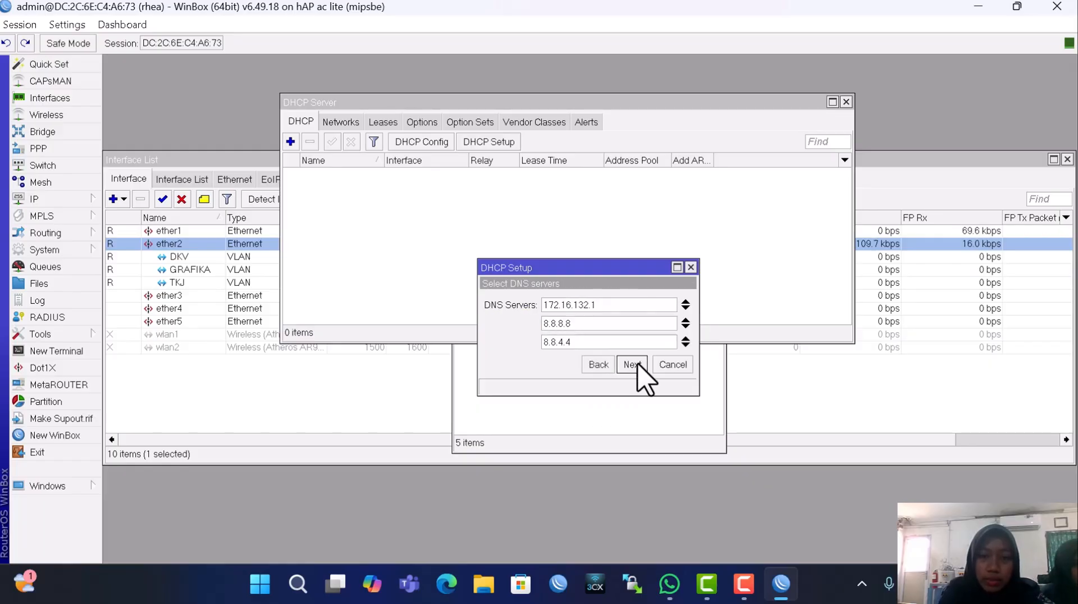
pyautogui.click(633, 365)
pyautogui.click(632, 365)
pyautogui.click(593, 303)
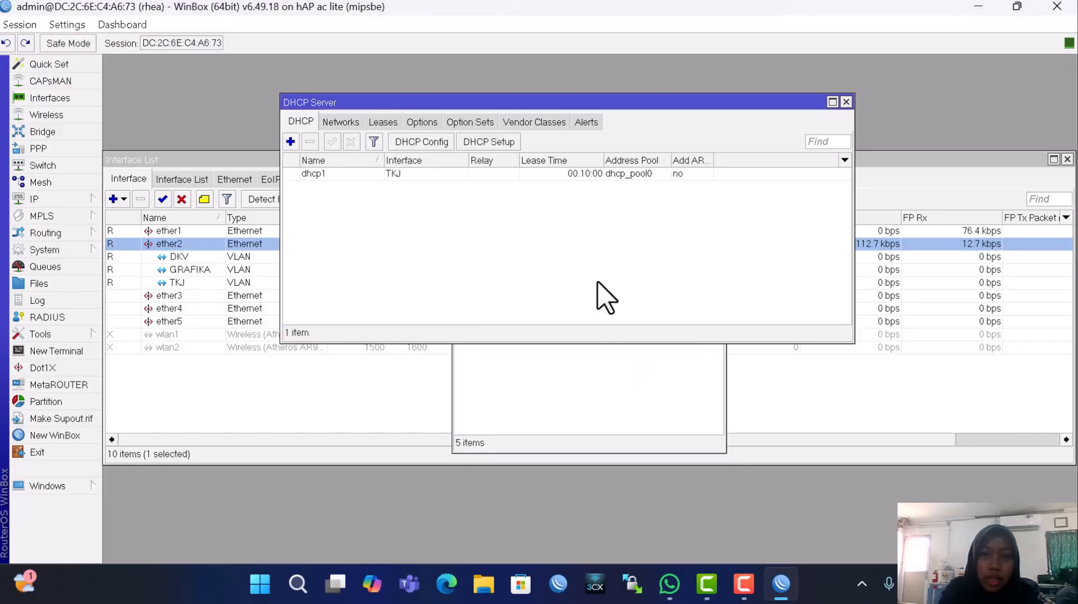
# Run DHCP Setup for DKV, accepting the 192.168.20.2–192.168.20.254 pool and defaults
pyautogui.click(489, 142)
pyautogui.click(618, 308)
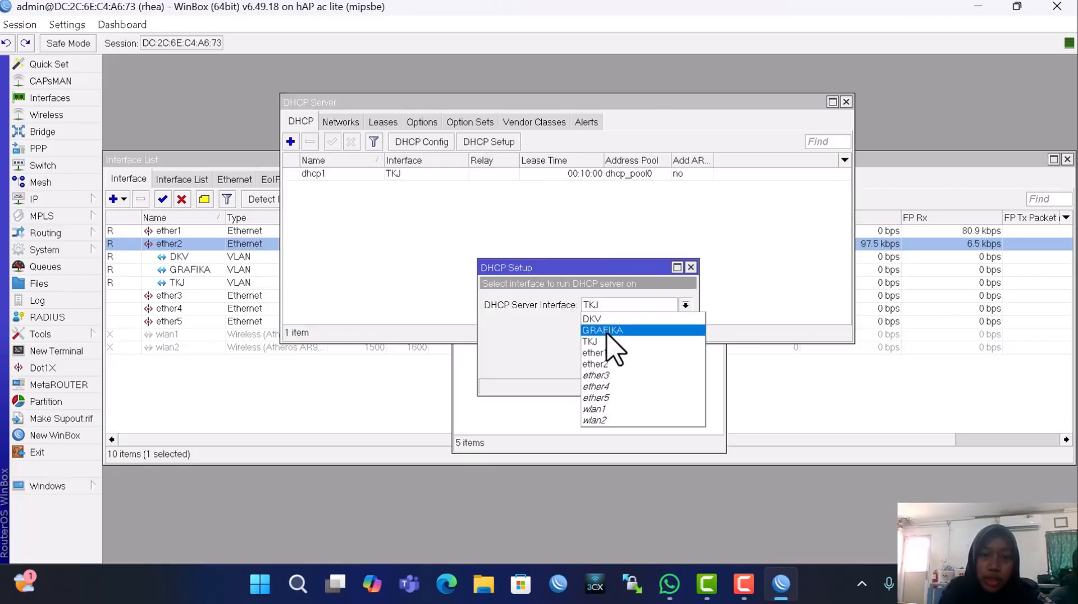
pyautogui.click(613, 330)
pyautogui.click(633, 365)
pyautogui.click(633, 365)
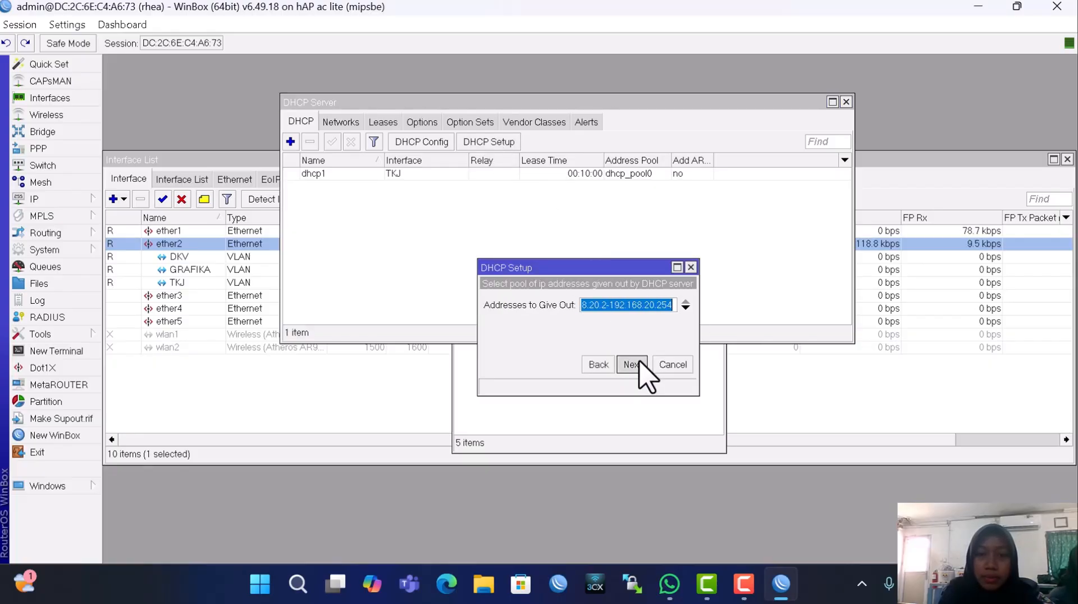
pyautogui.click(633, 365)
pyautogui.click(633, 365)
pyautogui.click(594, 302)
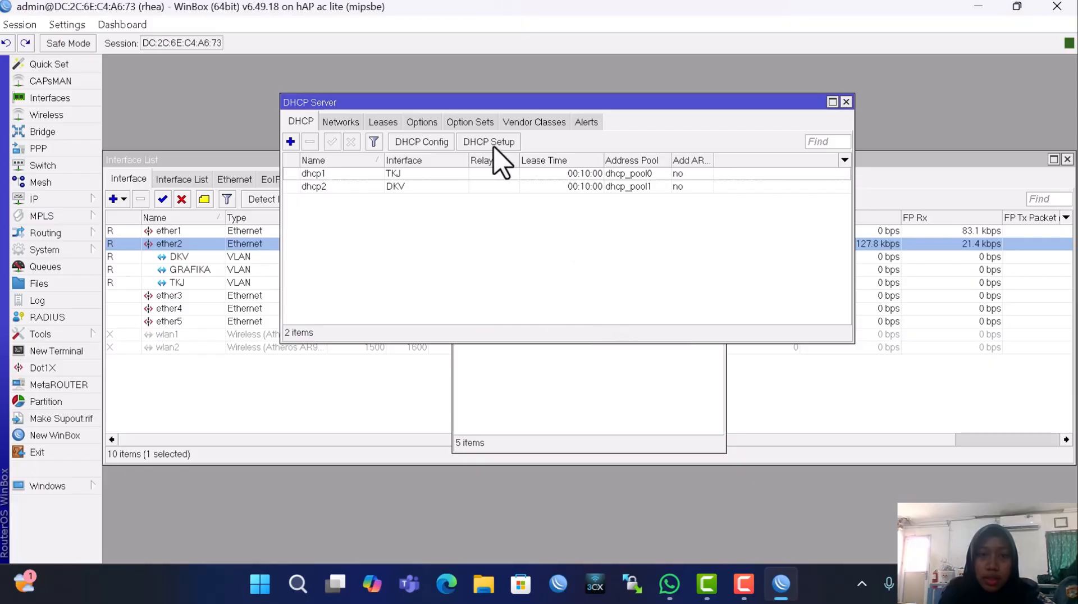
# Run DHCP Setup for the GRAFIKA VLAN with default settings
pyautogui.click(494, 146)
pyautogui.click(616, 307)
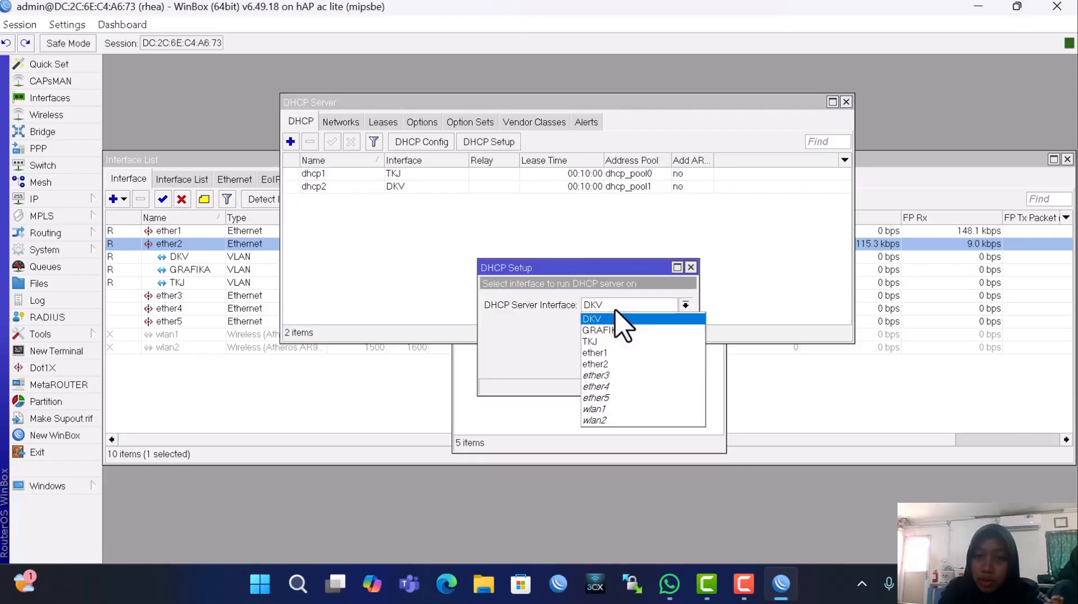
pyautogui.click(614, 330)
pyautogui.click(632, 365)
pyautogui.click(633, 364)
pyautogui.click(633, 365)
pyautogui.click(633, 364)
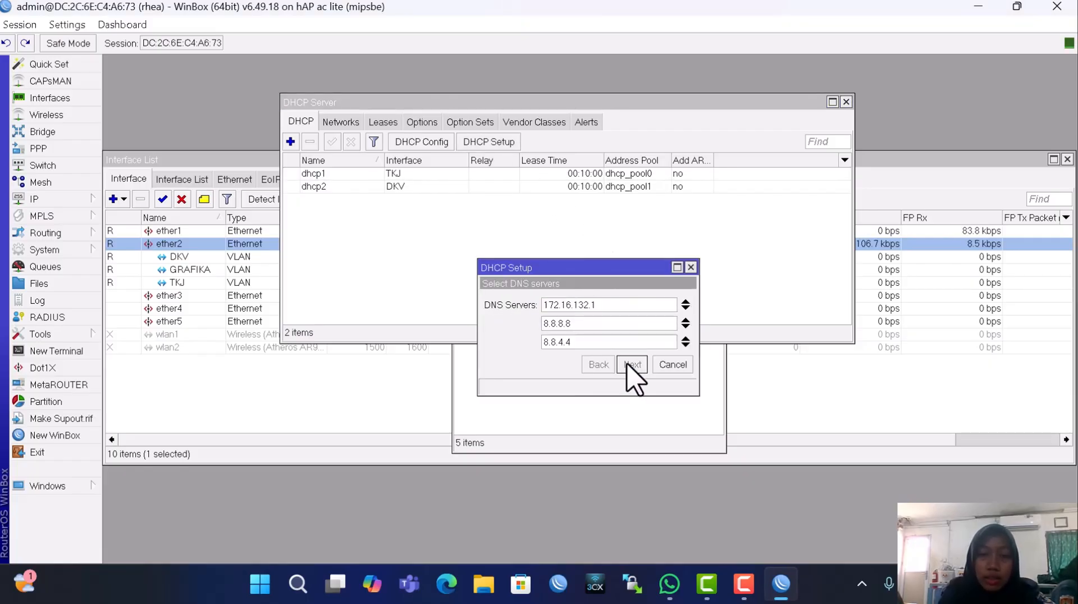
pyautogui.click(633, 365)
pyautogui.click(633, 364)
pyautogui.click(597, 304)
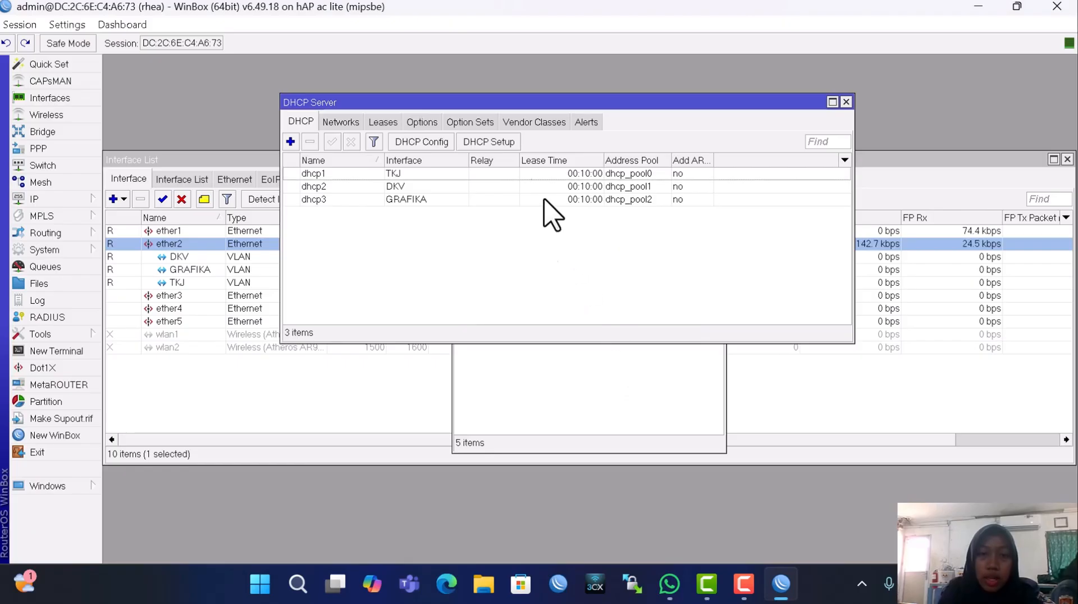
# Run DHCP Setup for ether2 with default settings
pyautogui.click(499, 142)
pyautogui.click(618, 307)
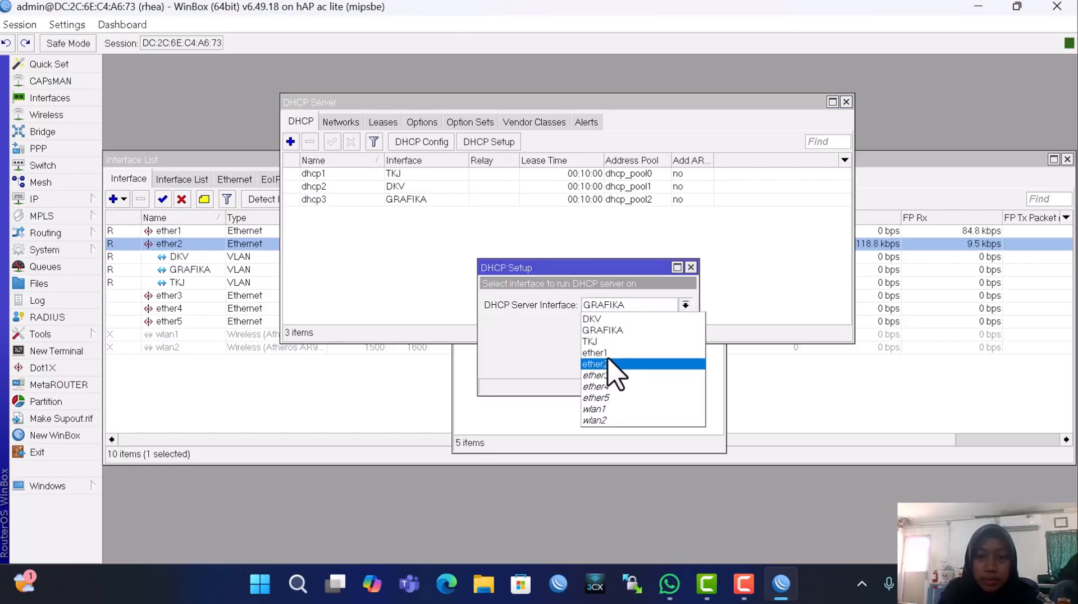
pyautogui.click(609, 364)
pyautogui.click(632, 364)
pyautogui.click(632, 365)
pyautogui.click(632, 365)
pyautogui.click(632, 365)
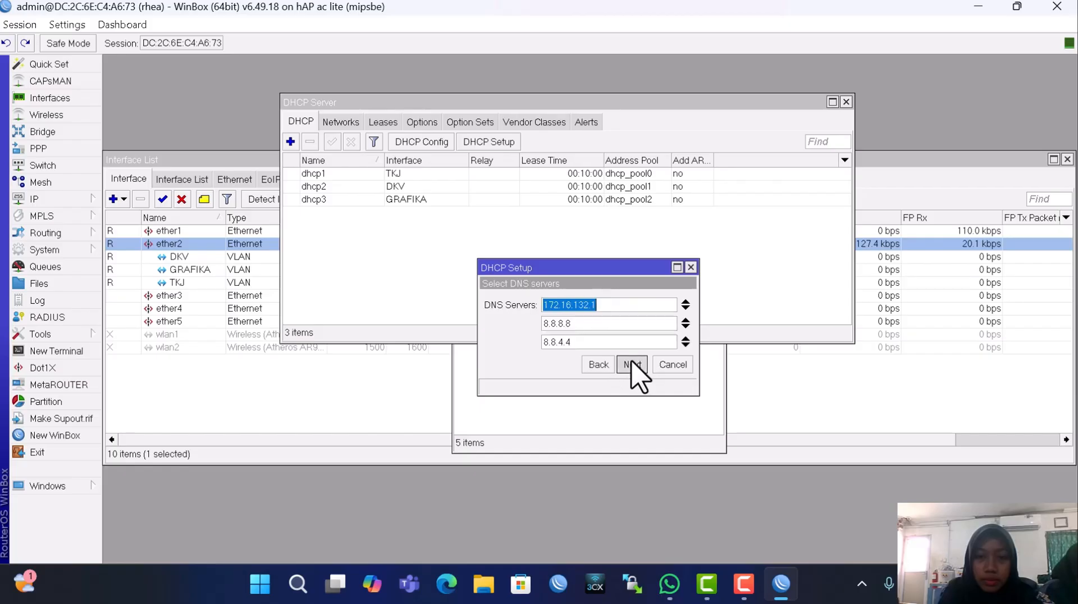
pyautogui.click(633, 365)
pyautogui.click(633, 365)
pyautogui.click(596, 303)
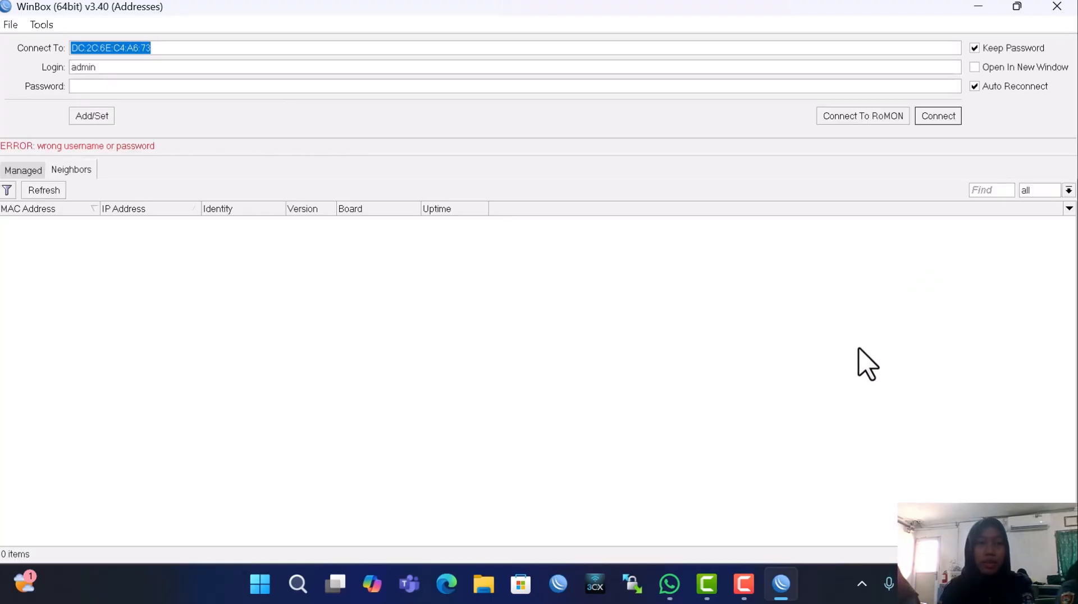
# Reconnect to the router from the neighbour list using the new login password
pyautogui.click(49, 222)
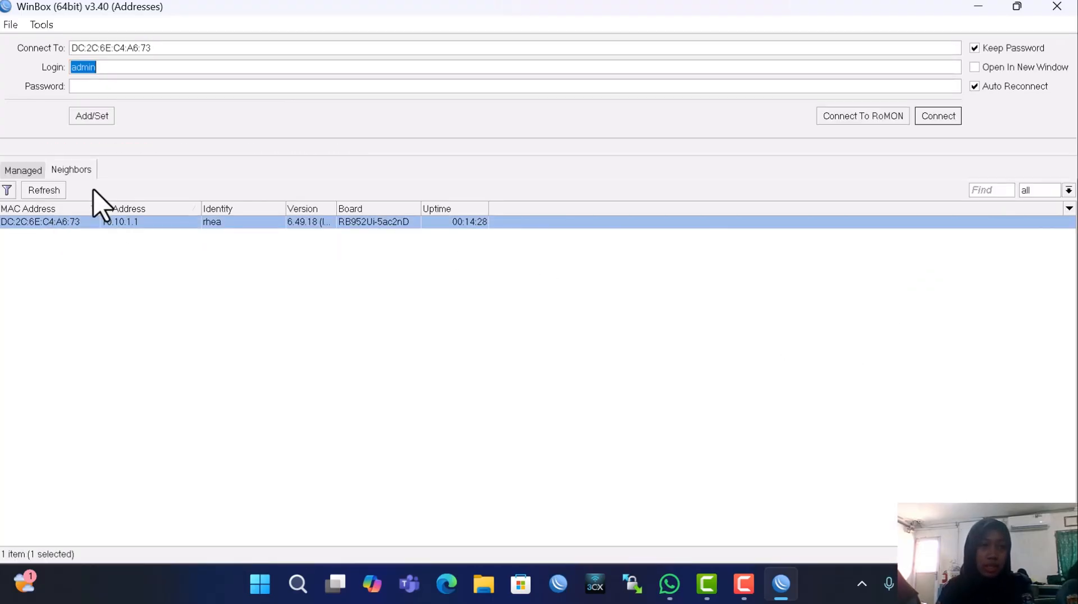
pyautogui.click(149, 86)
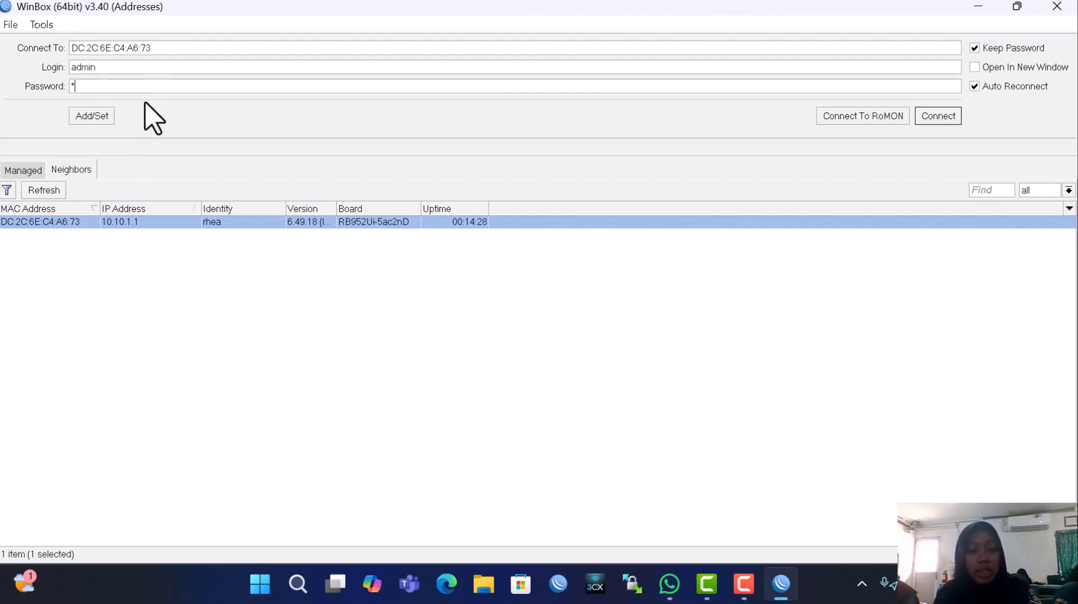
pyautogui.click(929, 116)
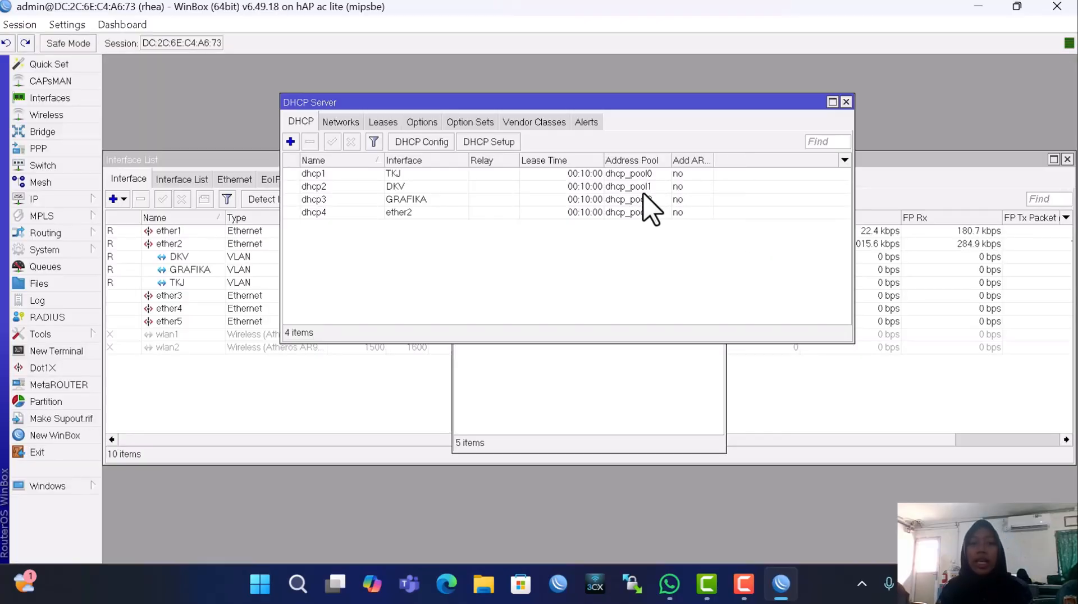
# Show the DHCP leases and inspect the dhcp4 leases 10.10.1.253 and 10.10.1.254
pyautogui.click(383, 122)
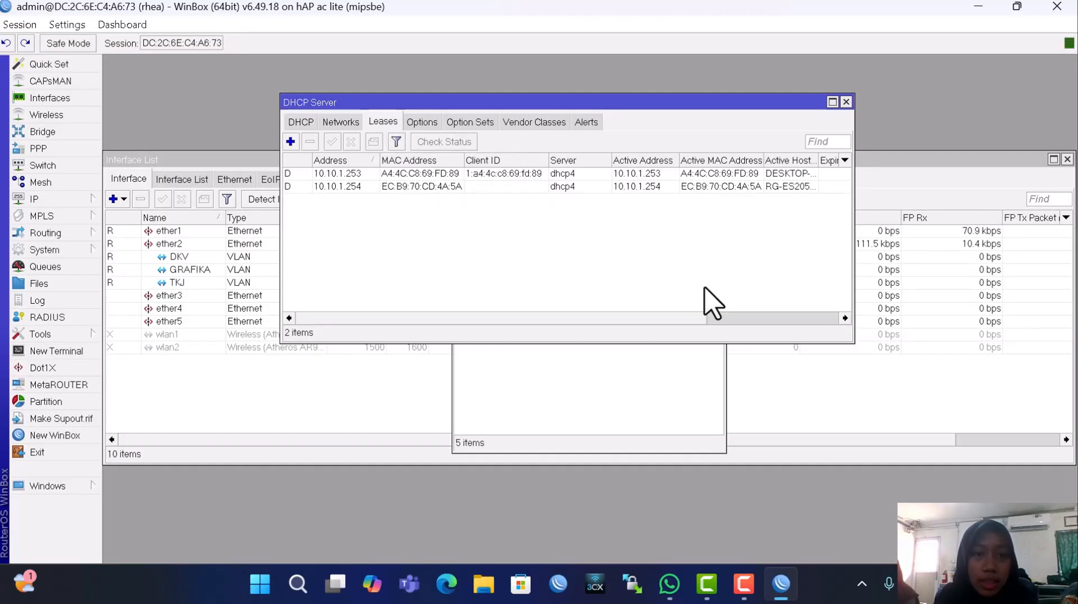
pyautogui.click(349, 174)
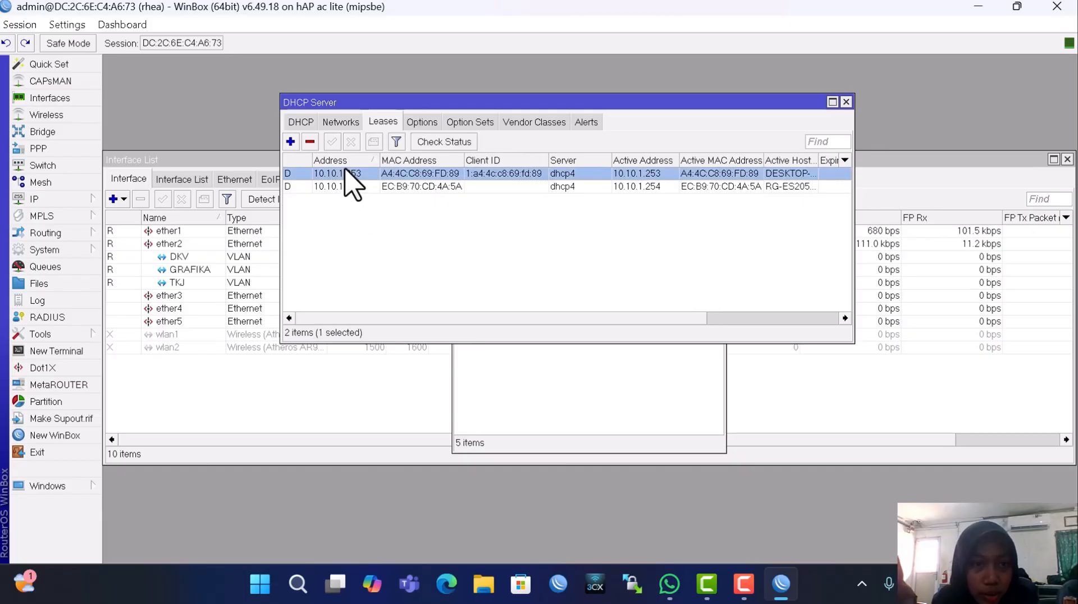
pyautogui.click(348, 185)
pyautogui.click(356, 174)
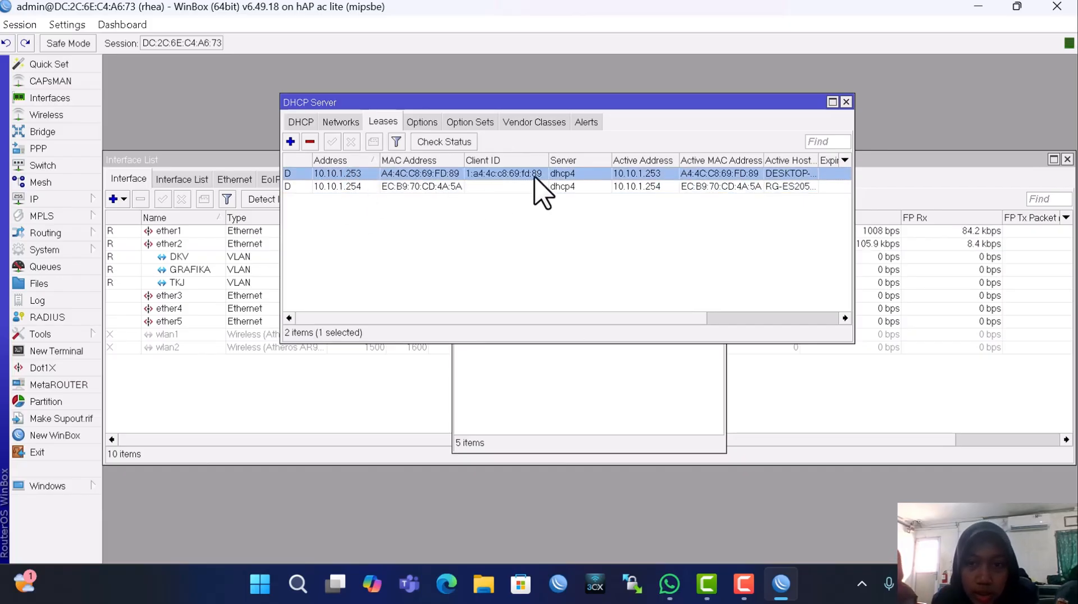
pyautogui.click(563, 199)
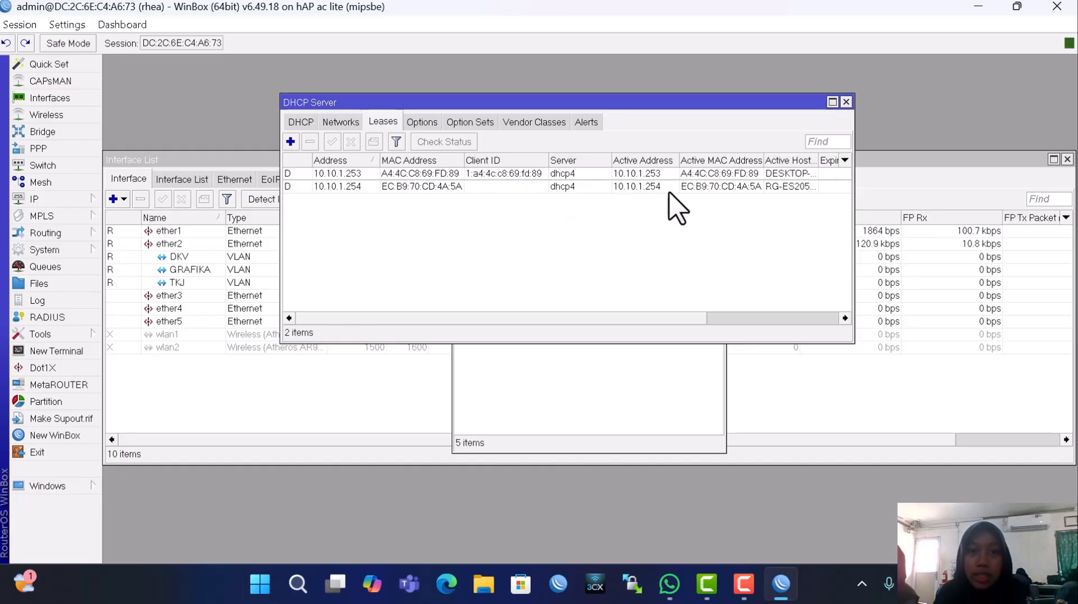
pyautogui.click(358, 175)
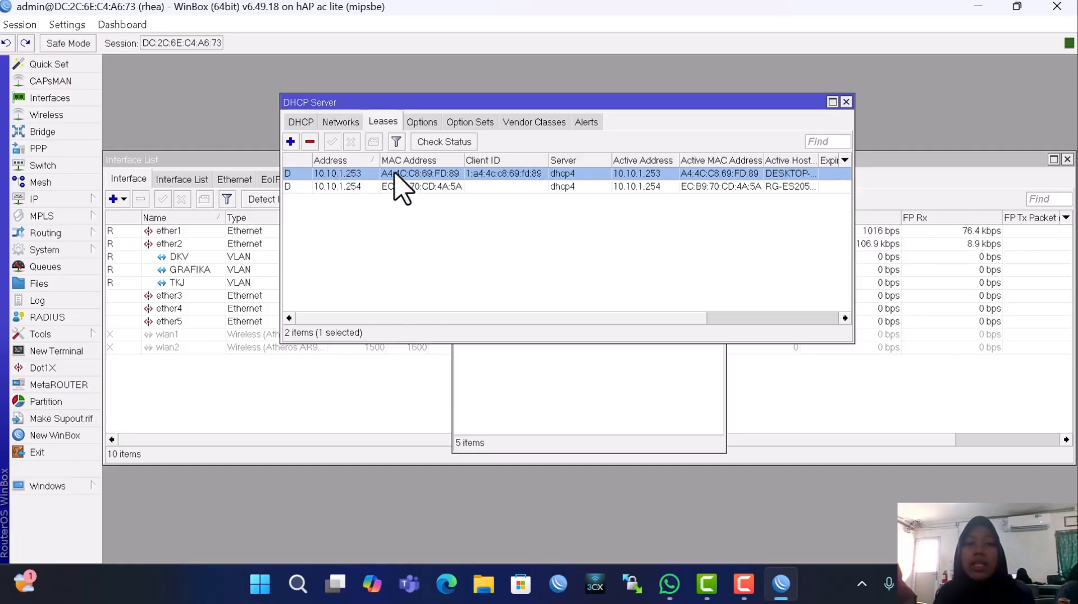
pyautogui.click(297, 583)
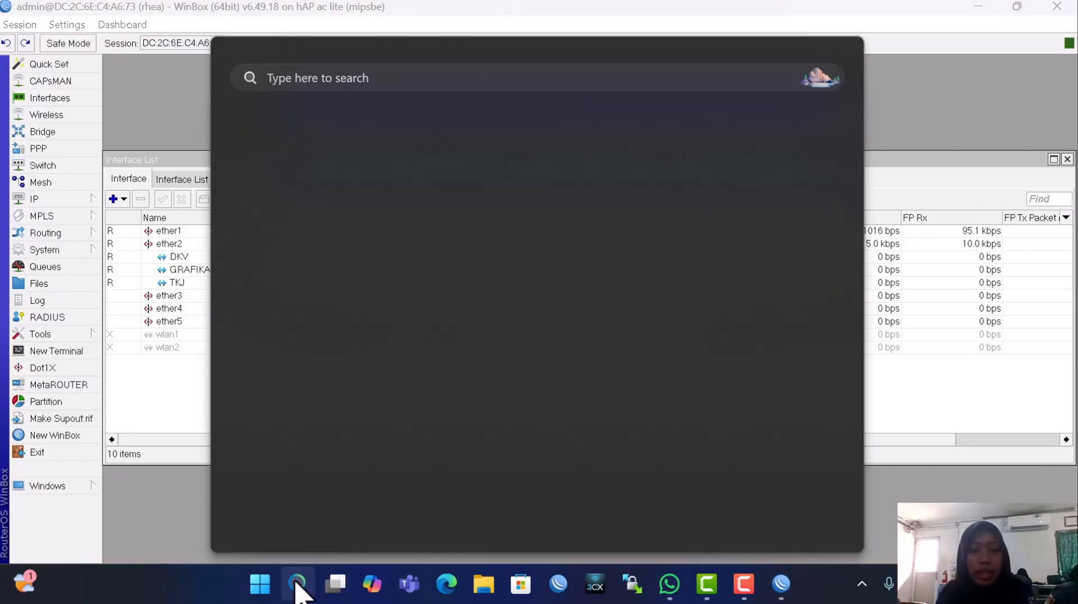
pyautogui.press('Escape')
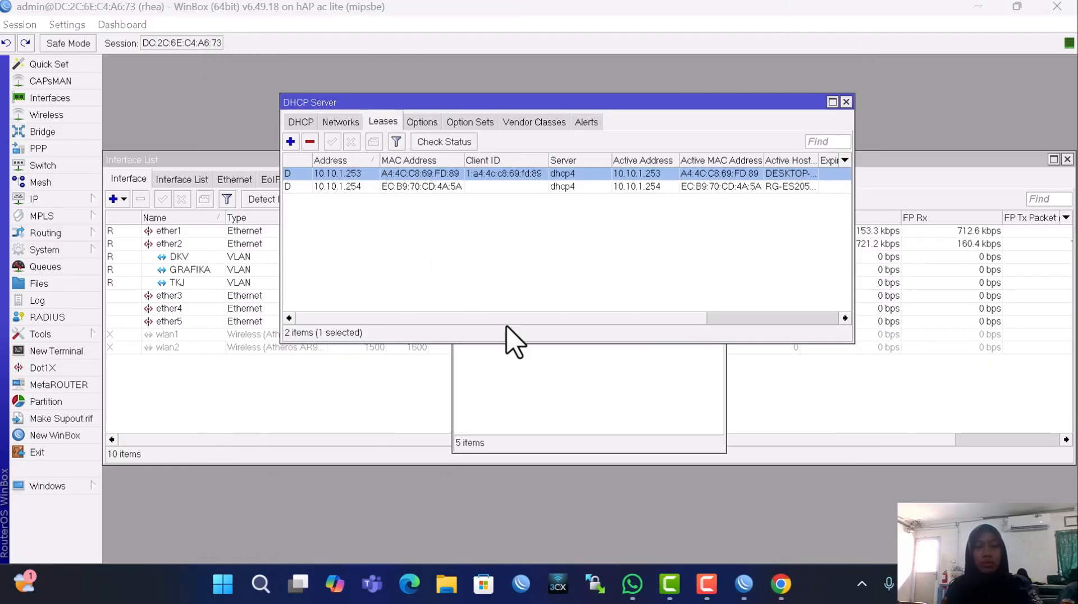
pyautogui.click(780, 573)
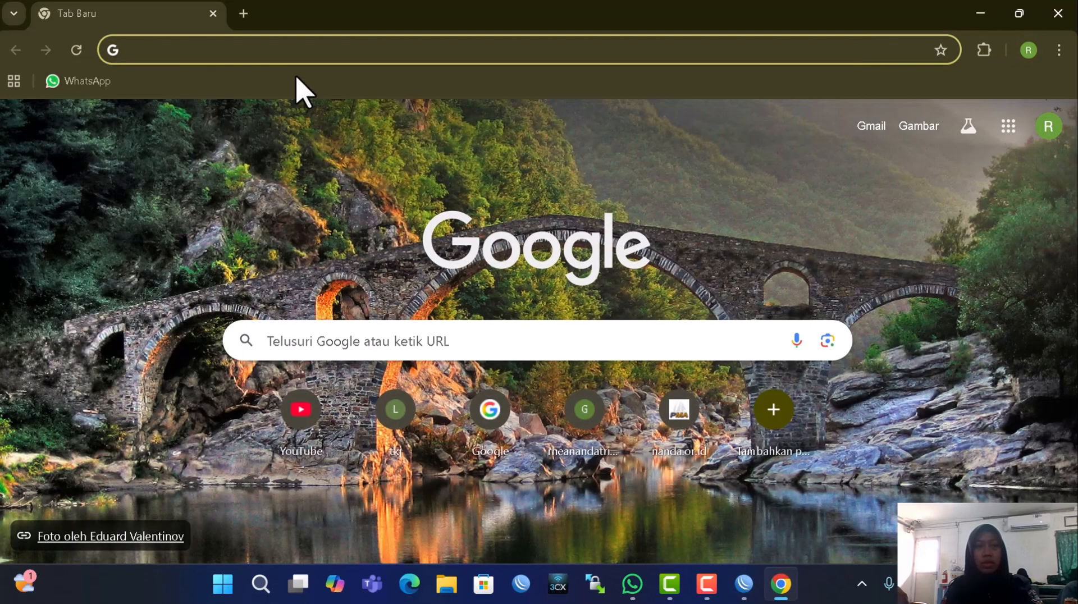
pyautogui.write('1-')
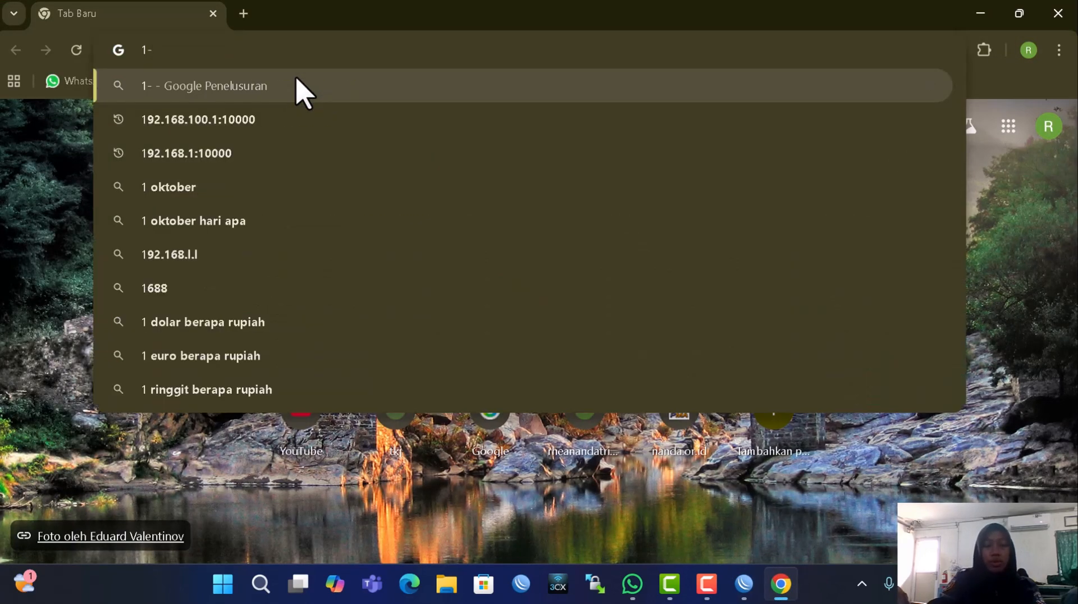
pyautogui.press('BackSpace')
pyautogui.write('0.')
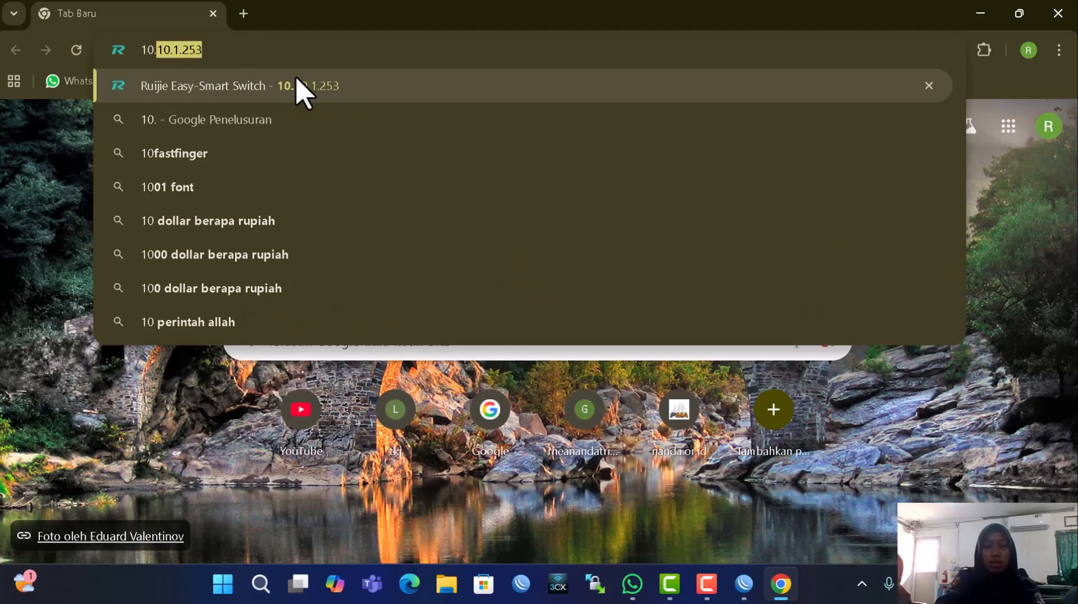
pyautogui.write('10.1.25')
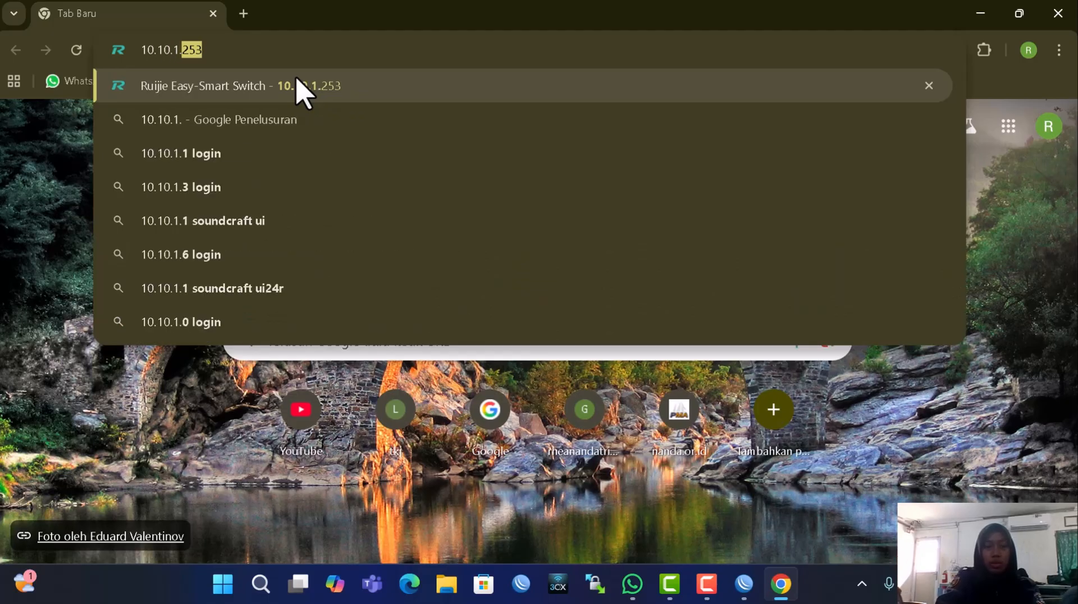
pyautogui.write('3')
pyautogui.click(299, 86)
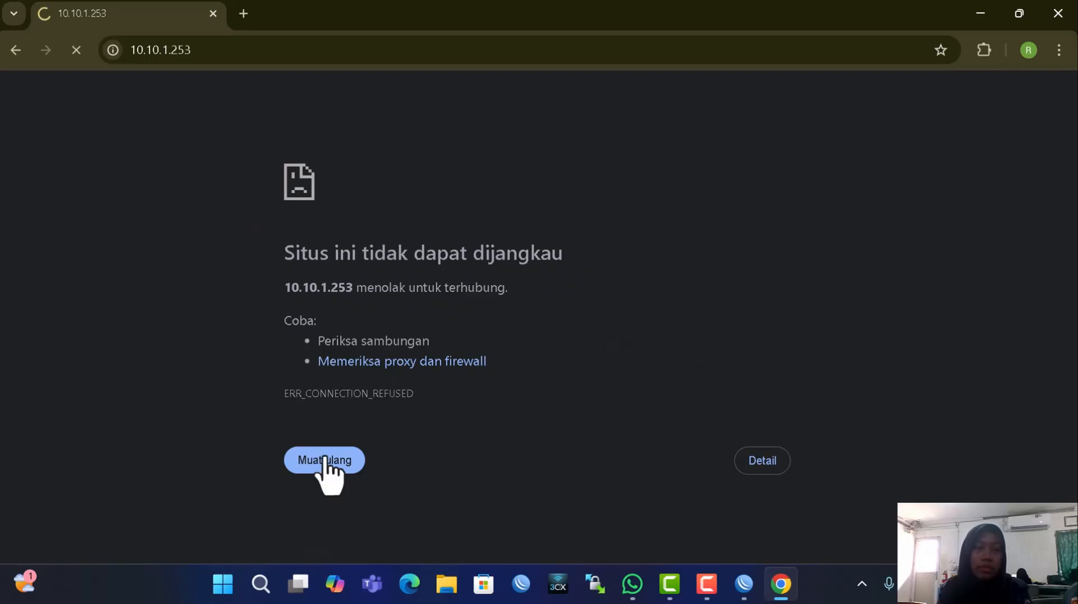
pyautogui.click(212, 13)
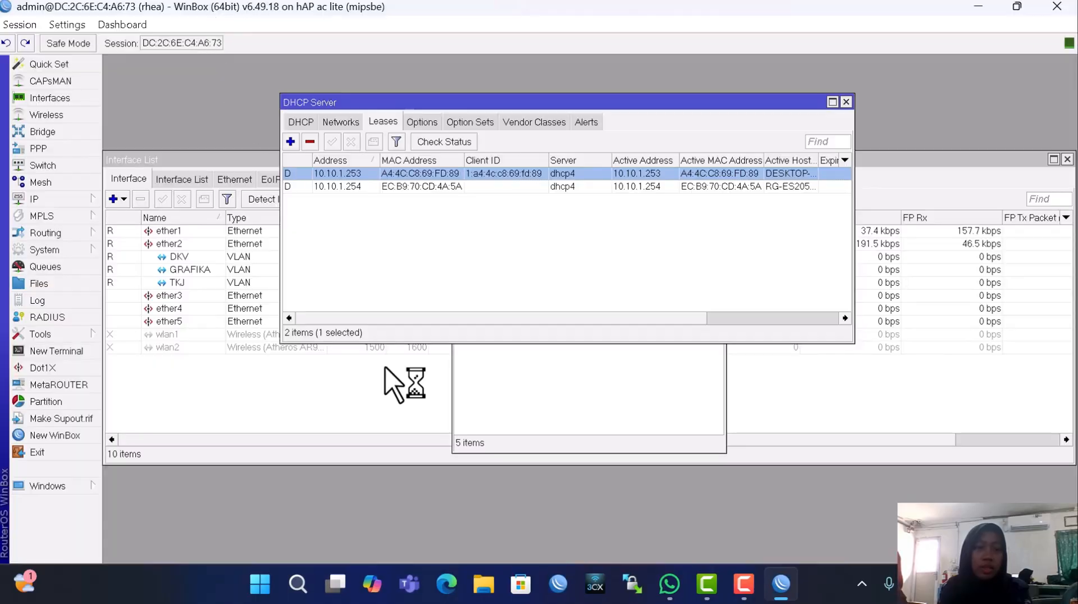
pyautogui.click(296, 595)
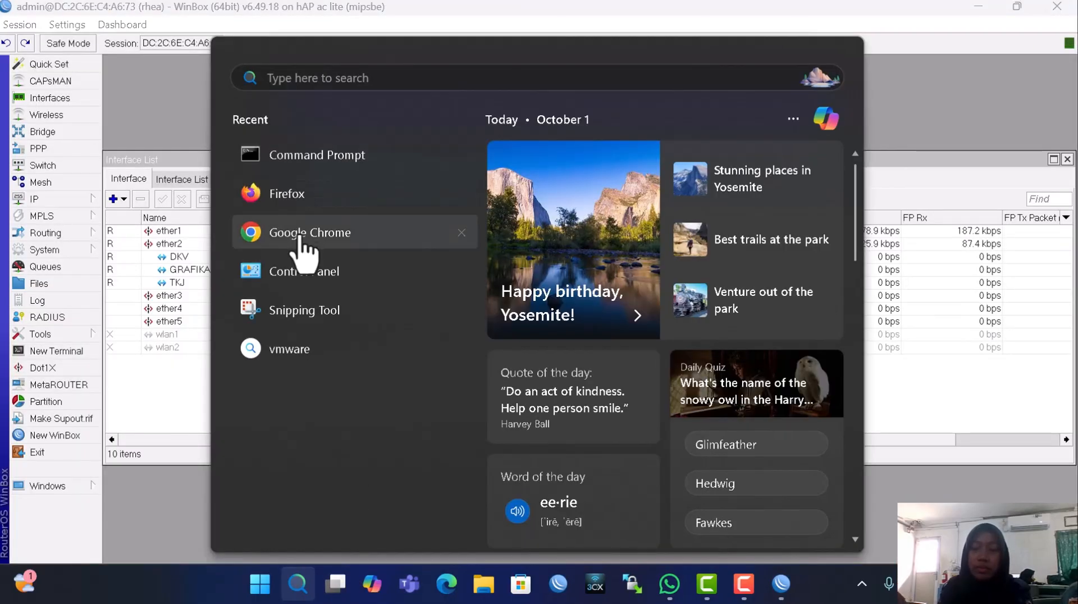
pyautogui.click(303, 236)
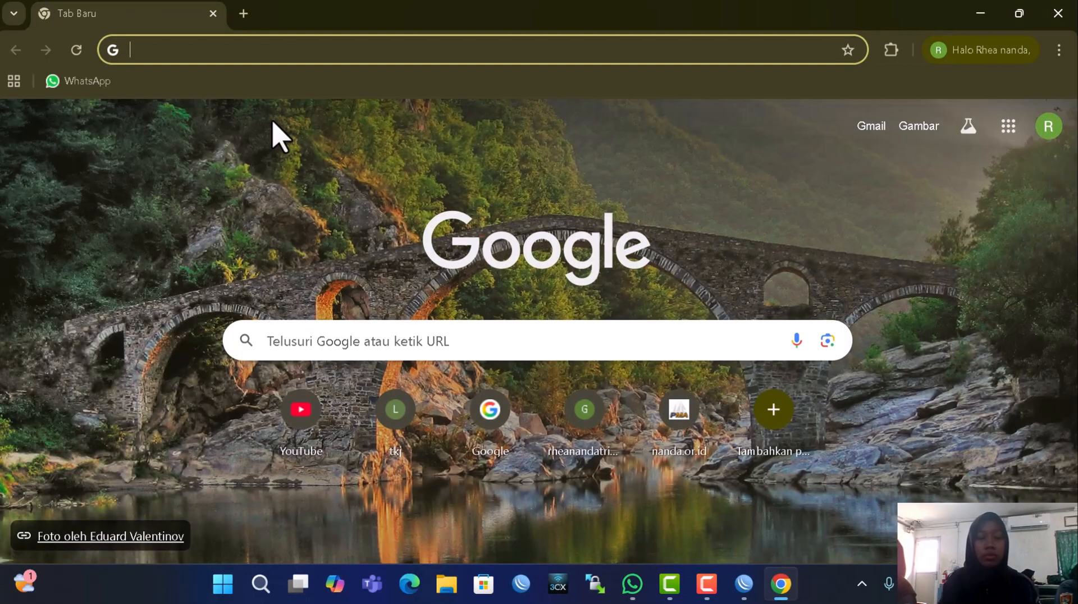
pyautogui.write('1')
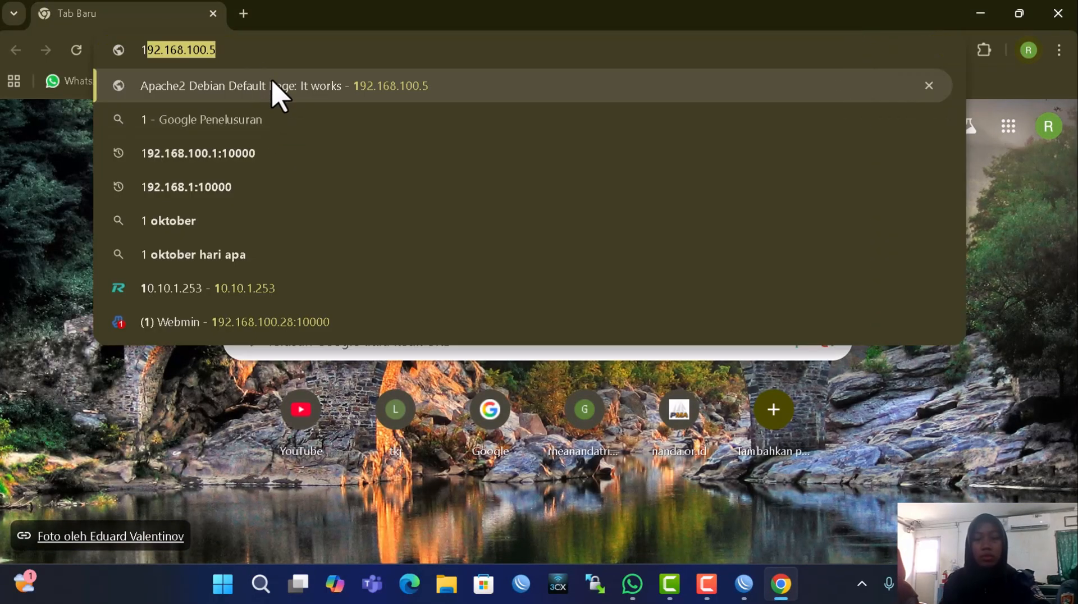
pyautogui.write('0.10.1.253')
pyautogui.press('Right')
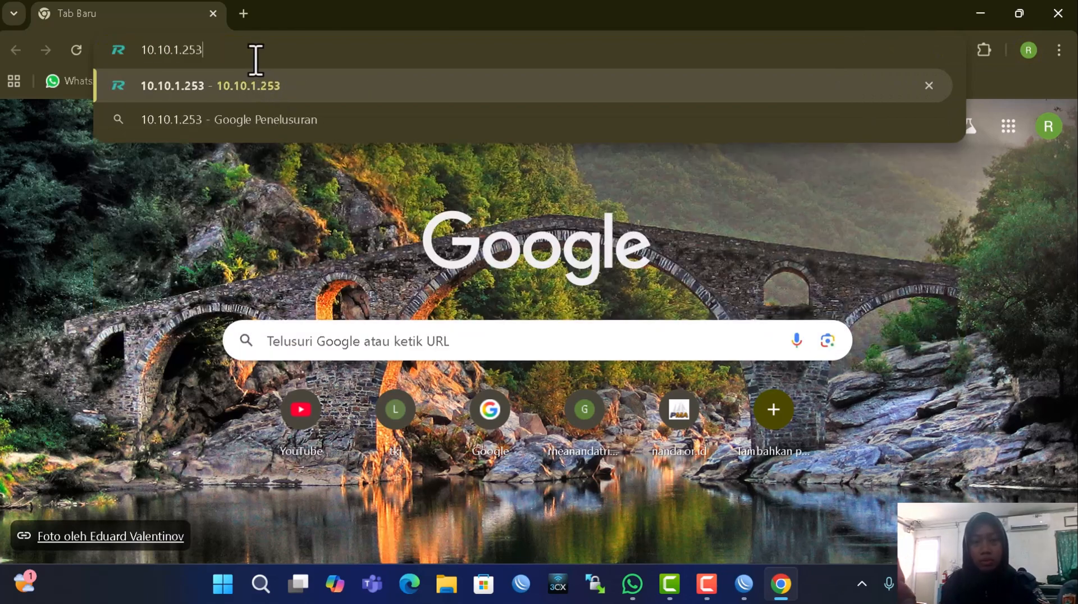
pyautogui.press('Return')
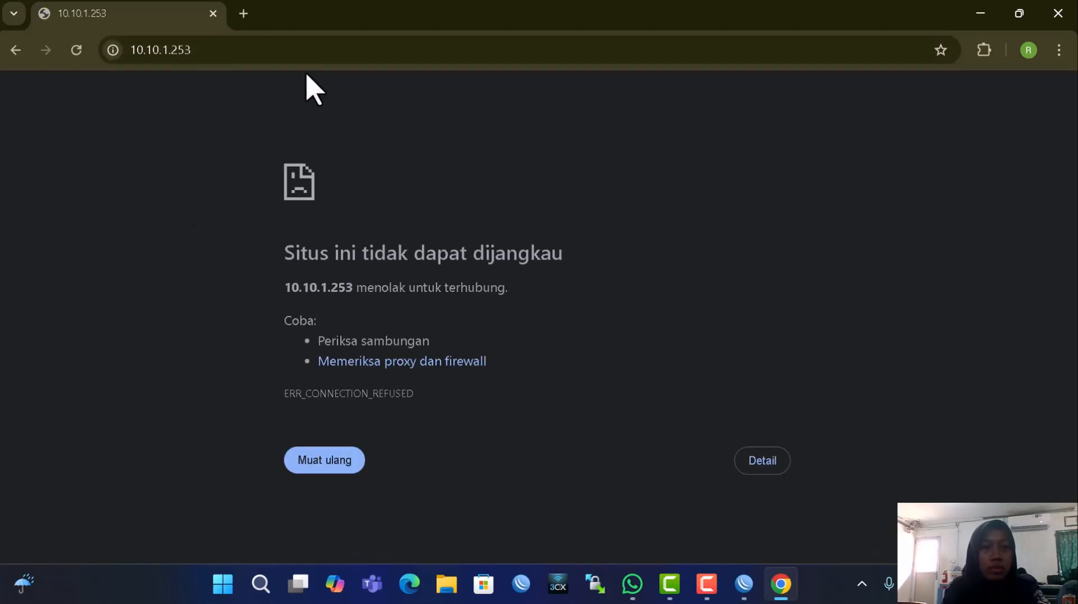
pyautogui.hotkey('alt', 'F4')
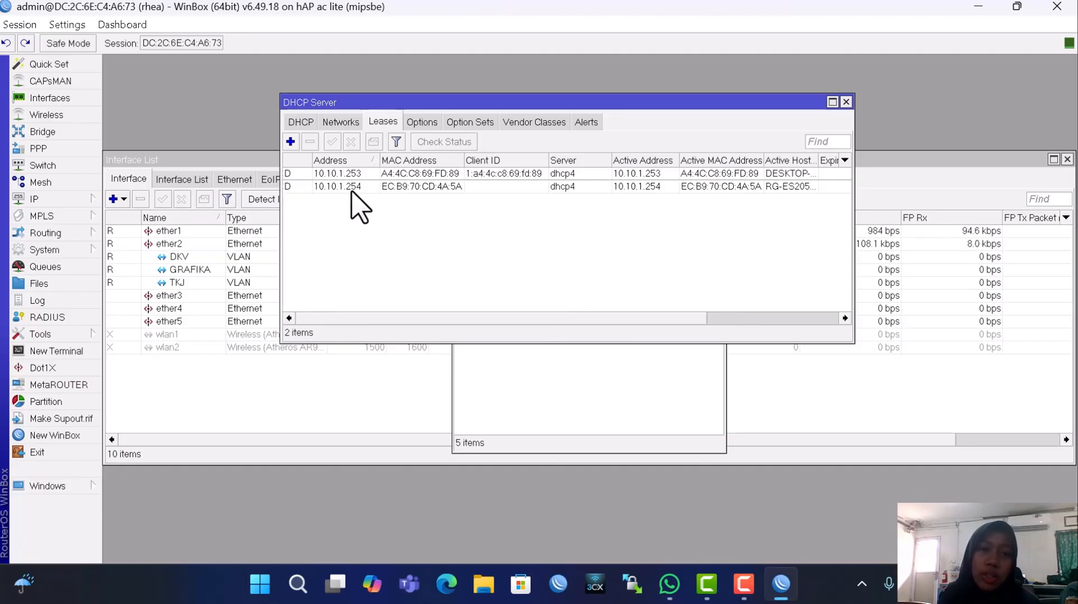
# Review the WinBox DHCP leases to find the RG-ES205 switch at 10.10.1.254, then bring up Windows search
pyautogui.moveTo(494, 318); pyautogui.dragTo(655, 359)
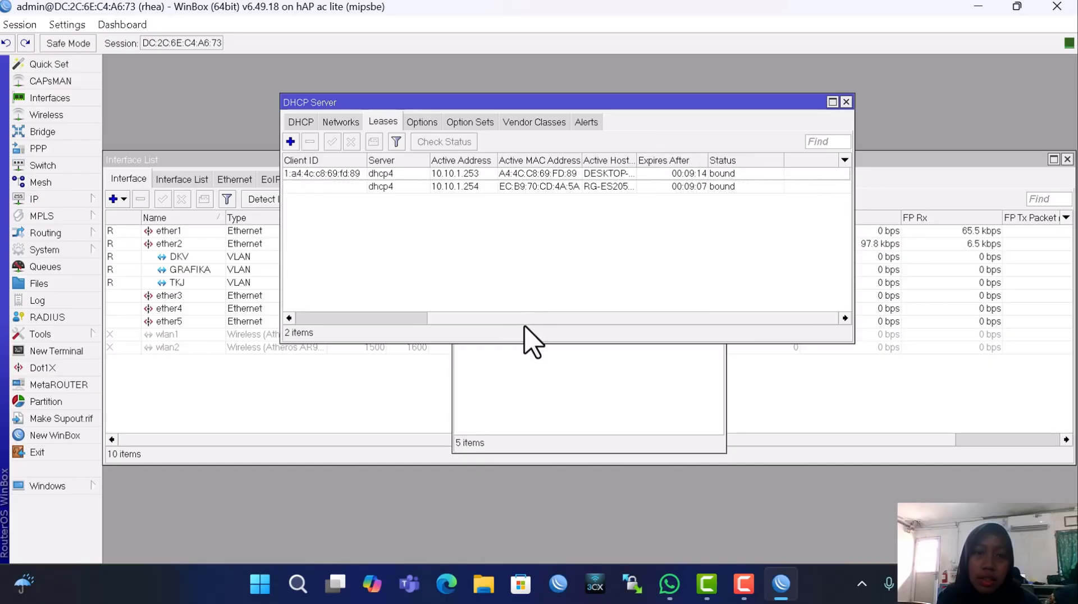
pyautogui.moveTo(512, 320); pyautogui.dragTo(289, 325)
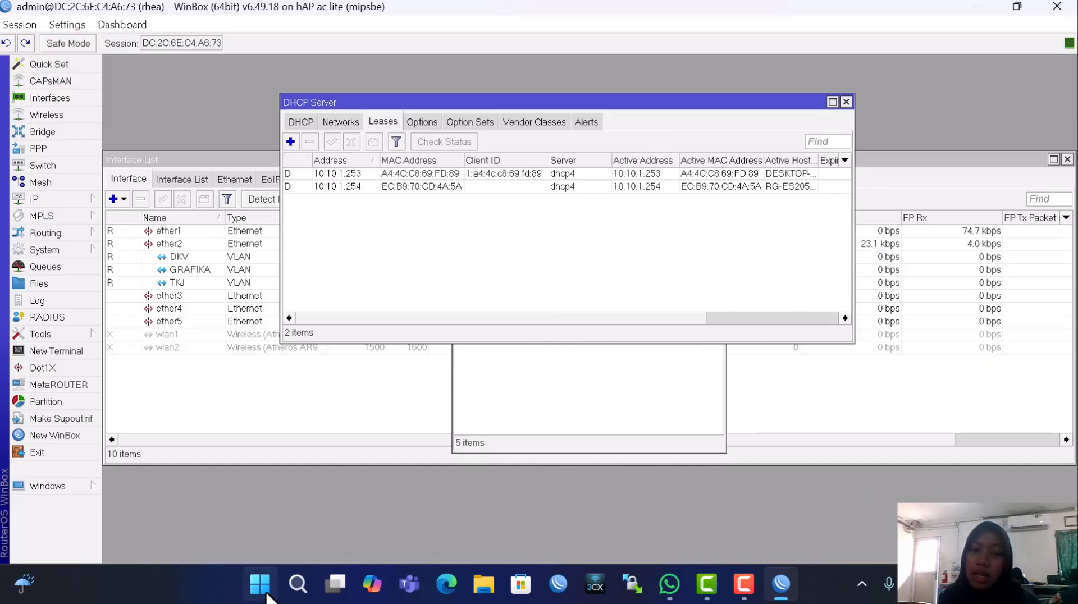
pyautogui.click(298, 584)
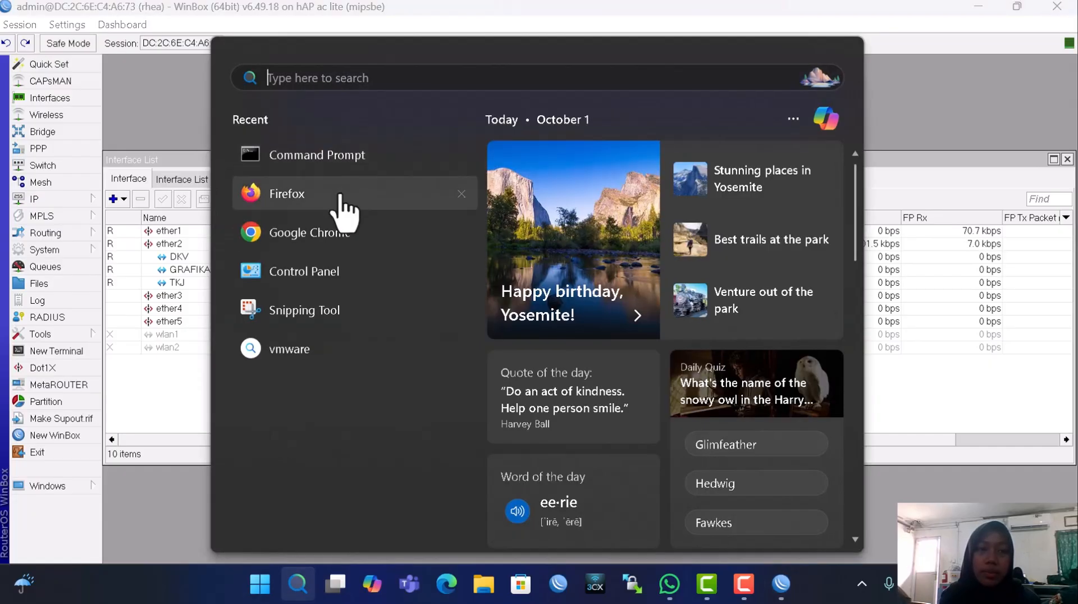
# Load the switch's management page at 10.10.1.254 in Chrome
pyautogui.press('Escape')
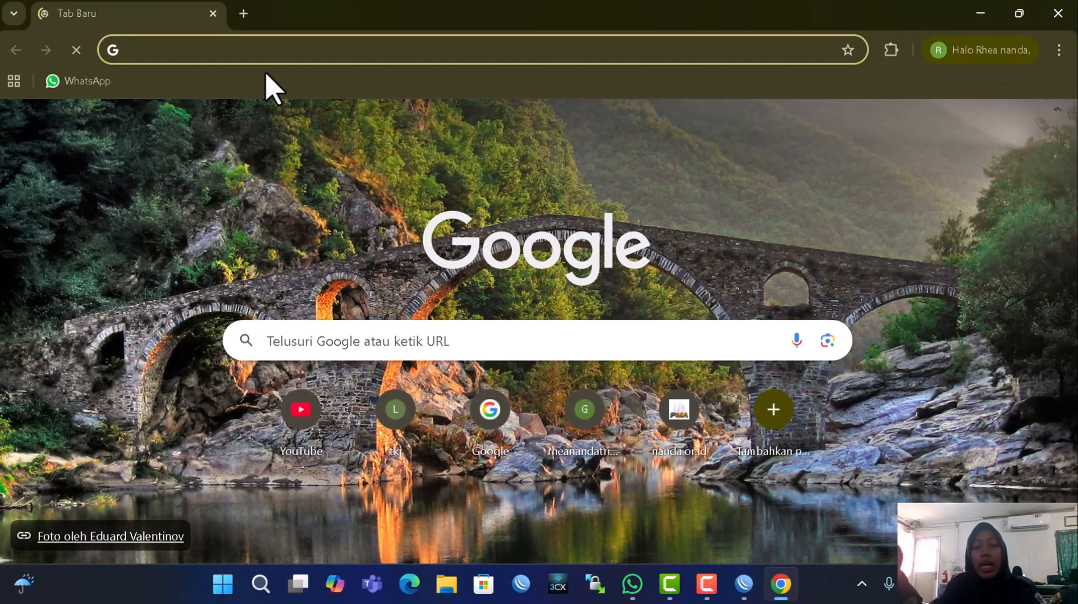
pyautogui.write('10.')
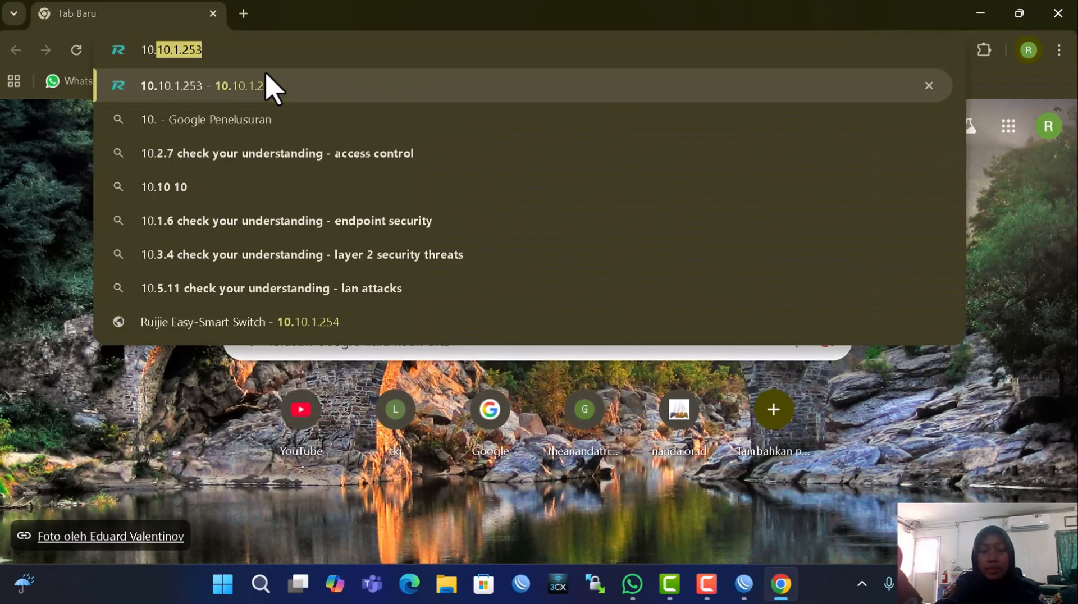
pyautogui.write('10.1.2')
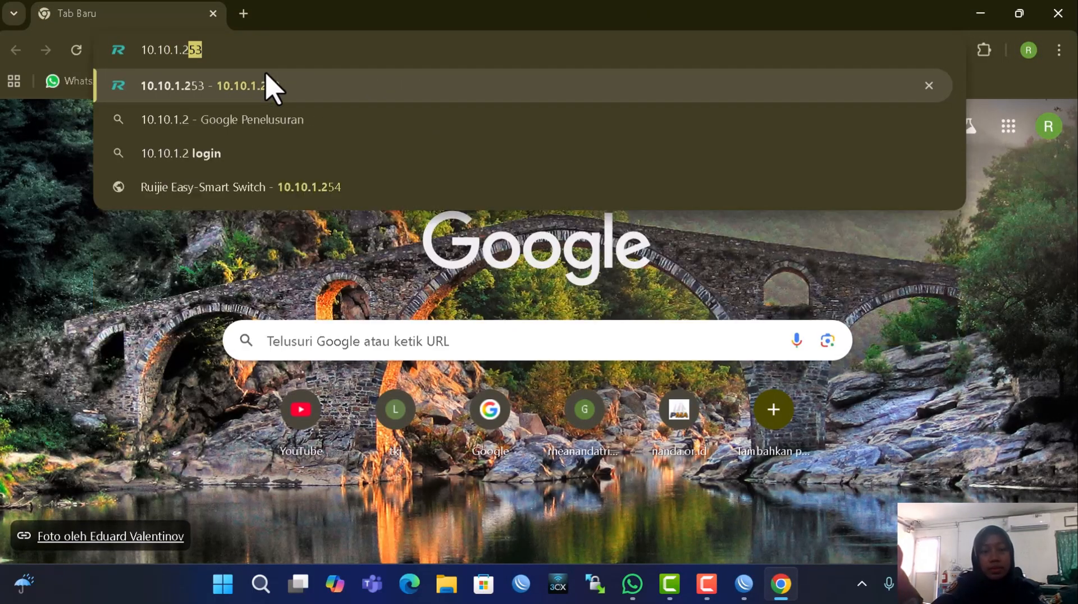
pyautogui.write('54')
pyautogui.press('Return')
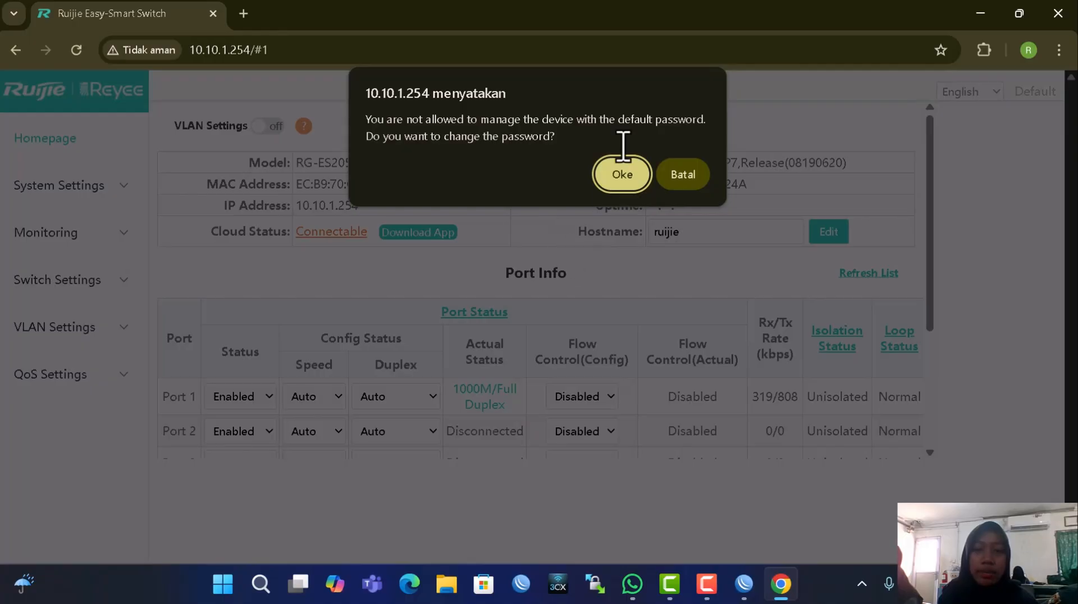
# Replace the default admin password with a new one, save it, and accept re-login
pyautogui.click(621, 173)
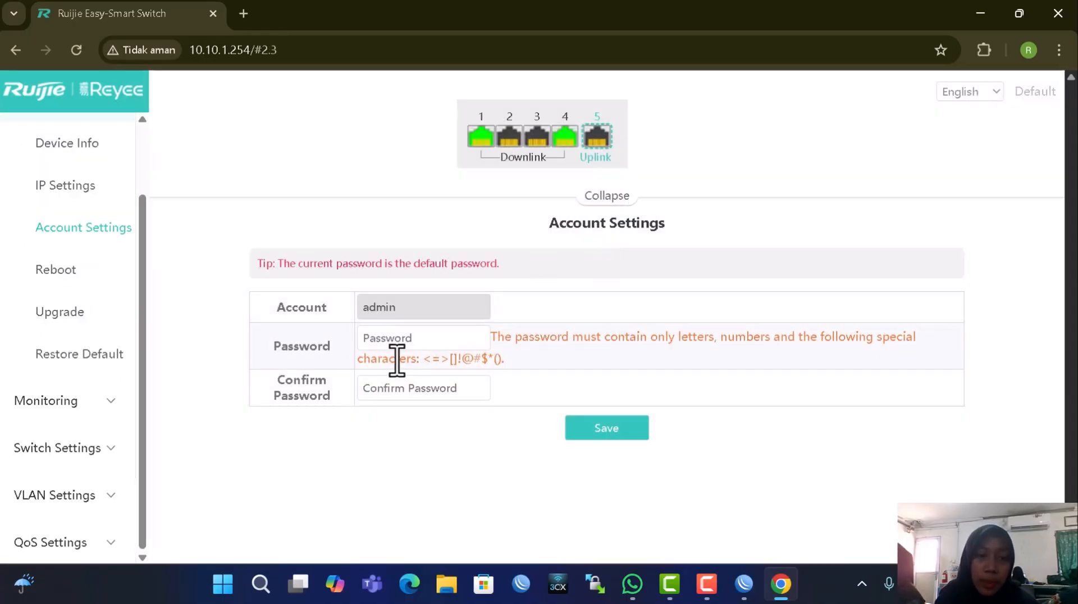
pyautogui.click(397, 339)
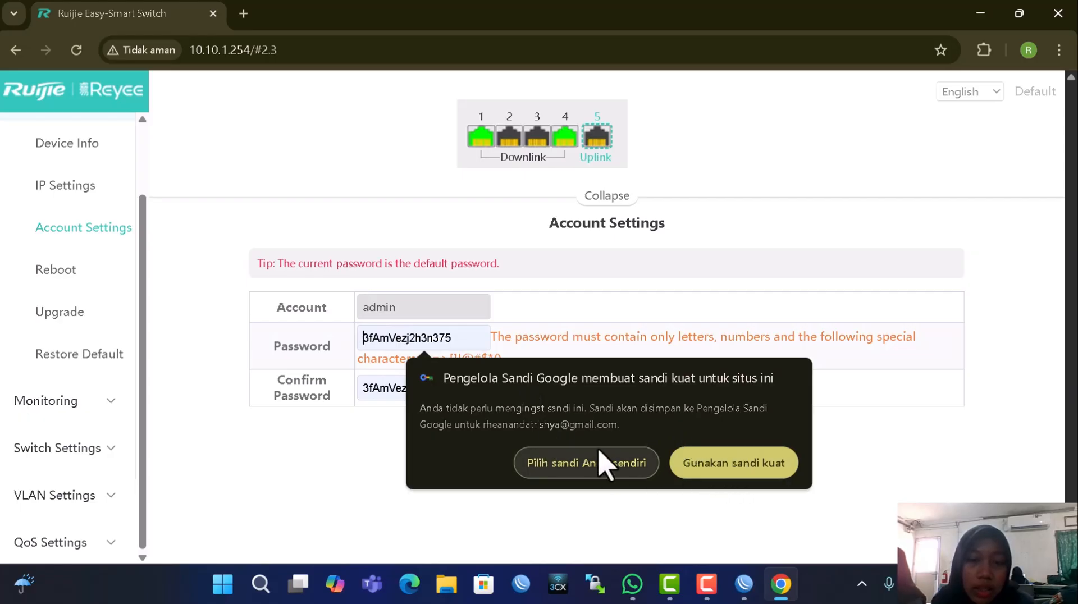
pyautogui.click(596, 463)
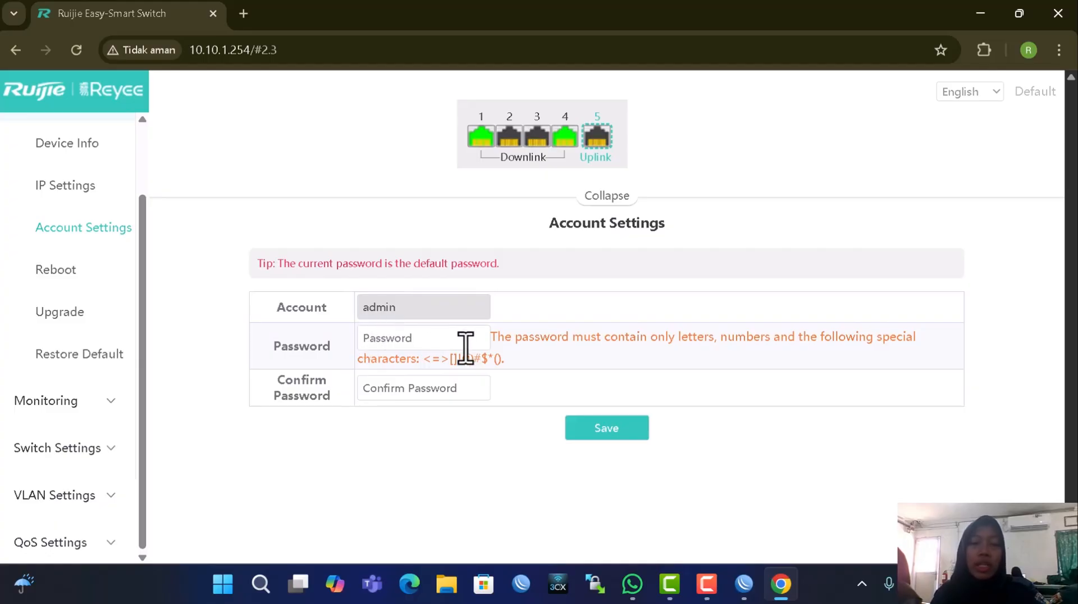
pyautogui.write('12')
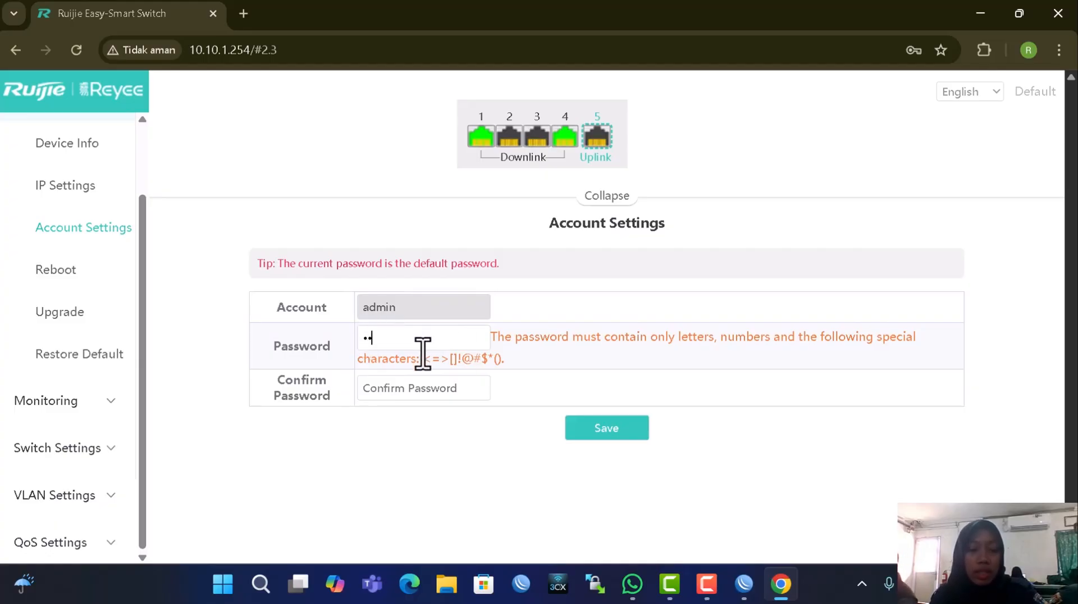
pyautogui.write('34')
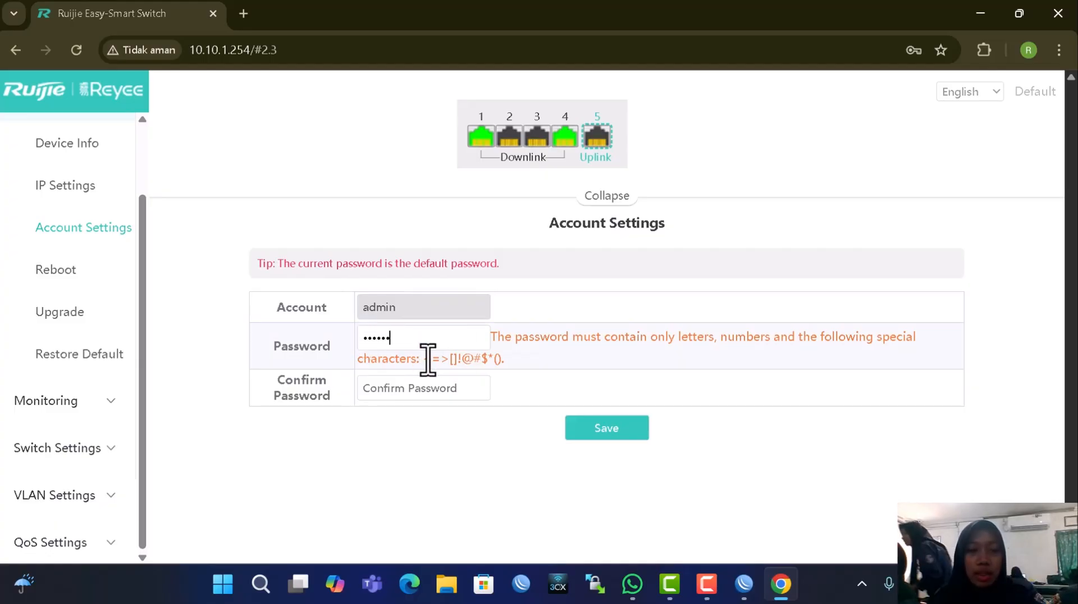
pyautogui.write('56')
pyautogui.click(432, 390)
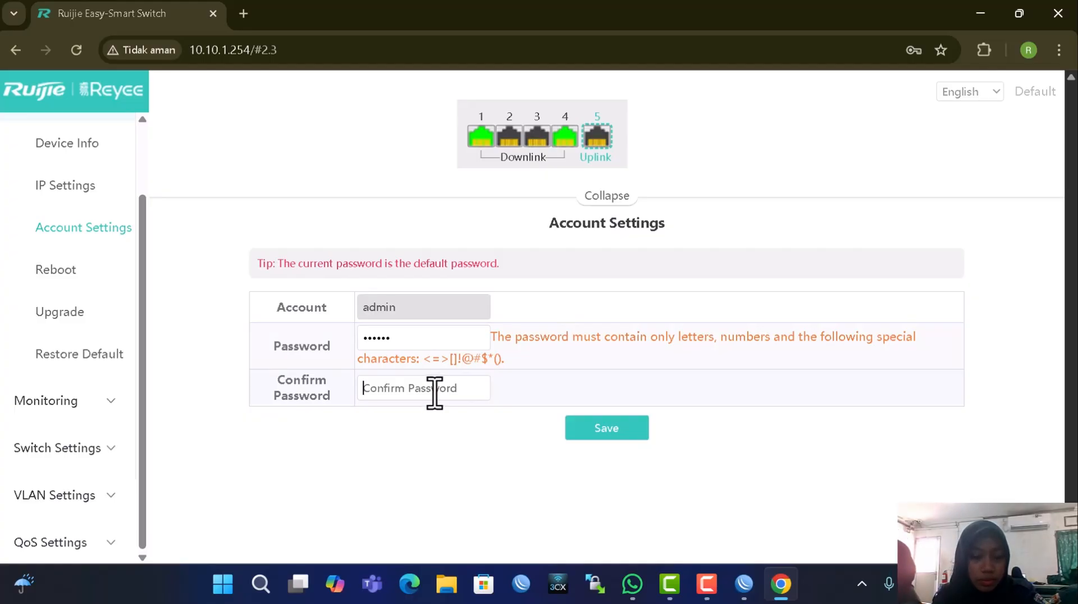
pyautogui.write('123456')
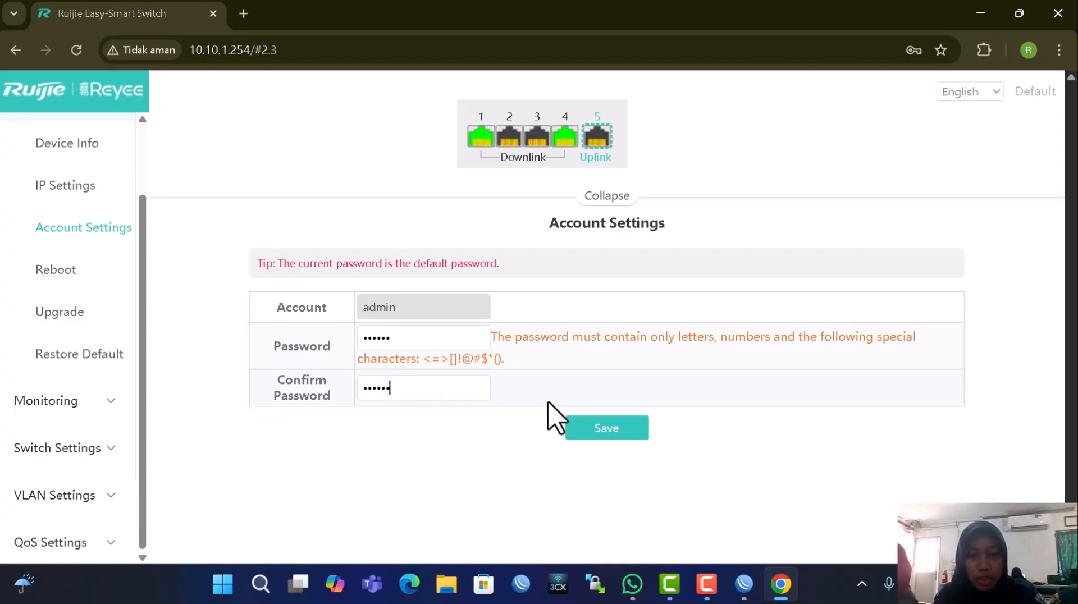
pyautogui.click(628, 431)
pyautogui.click(636, 174)
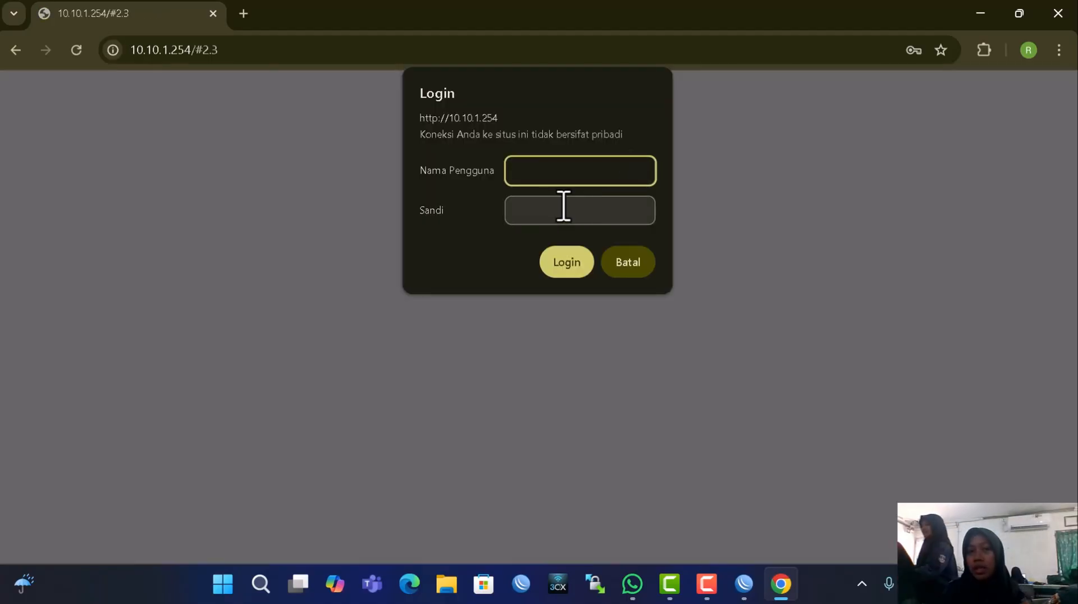
# Log in as admin with the new password, dismissing the breach warning and declining to save it
pyautogui.write('admin')
pyautogui.click(601, 220)
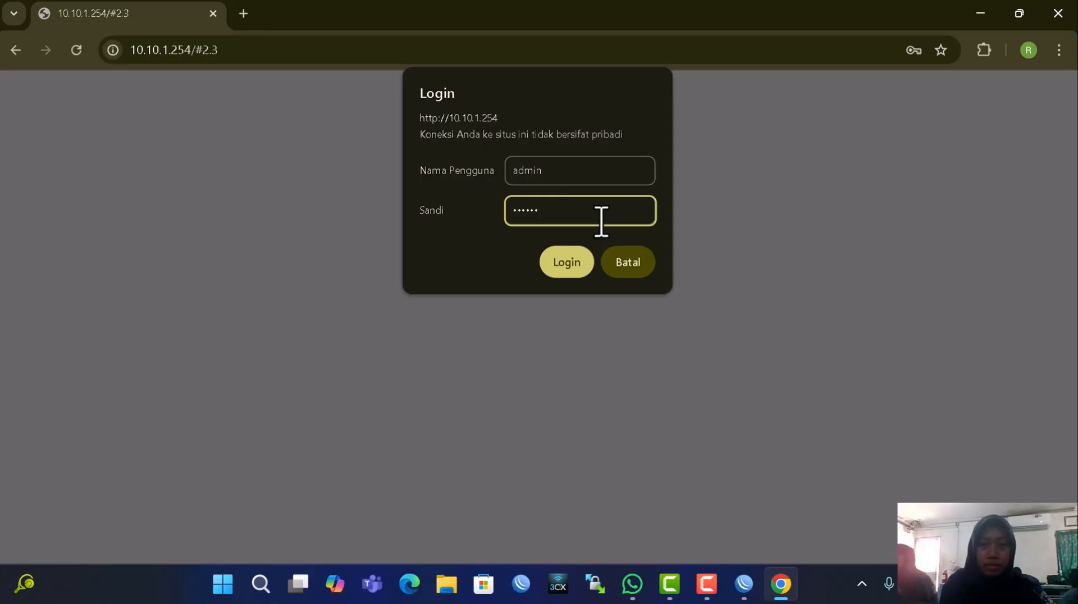
pyautogui.click(564, 262)
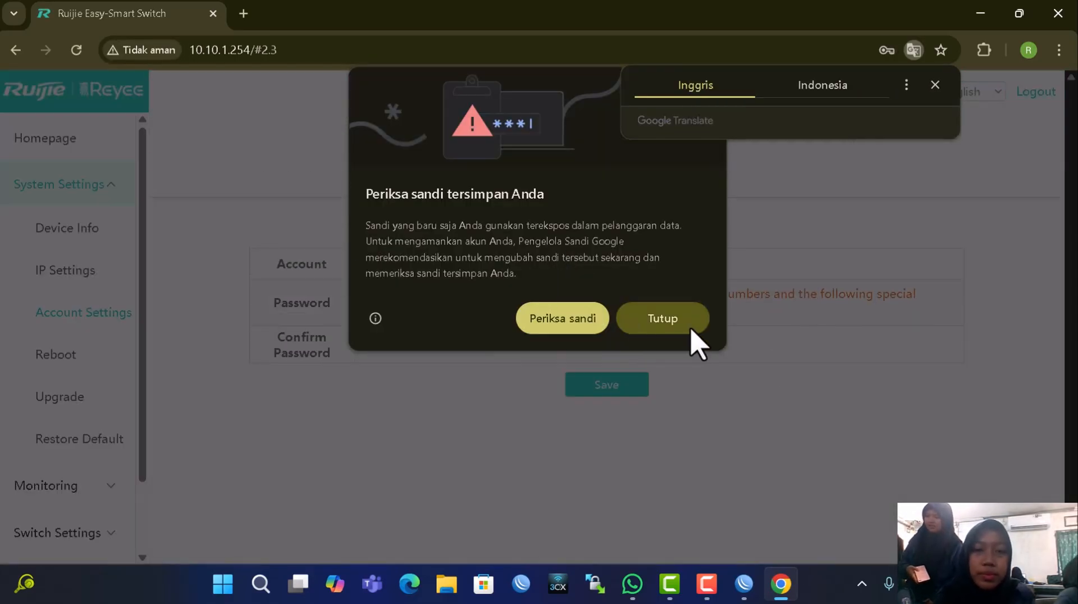
pyautogui.click(668, 321)
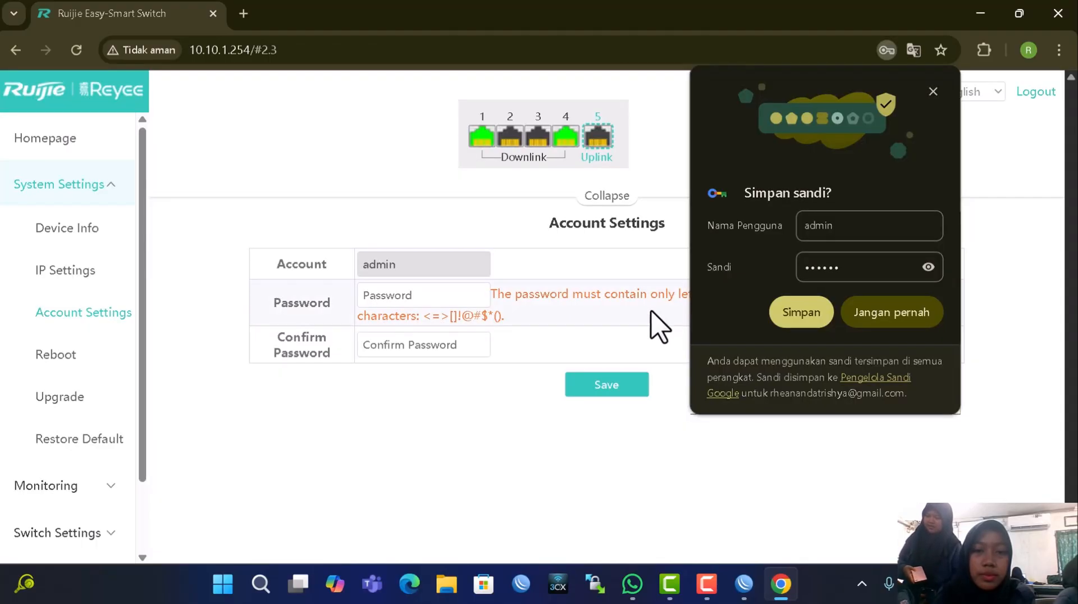
pyautogui.click(893, 336)
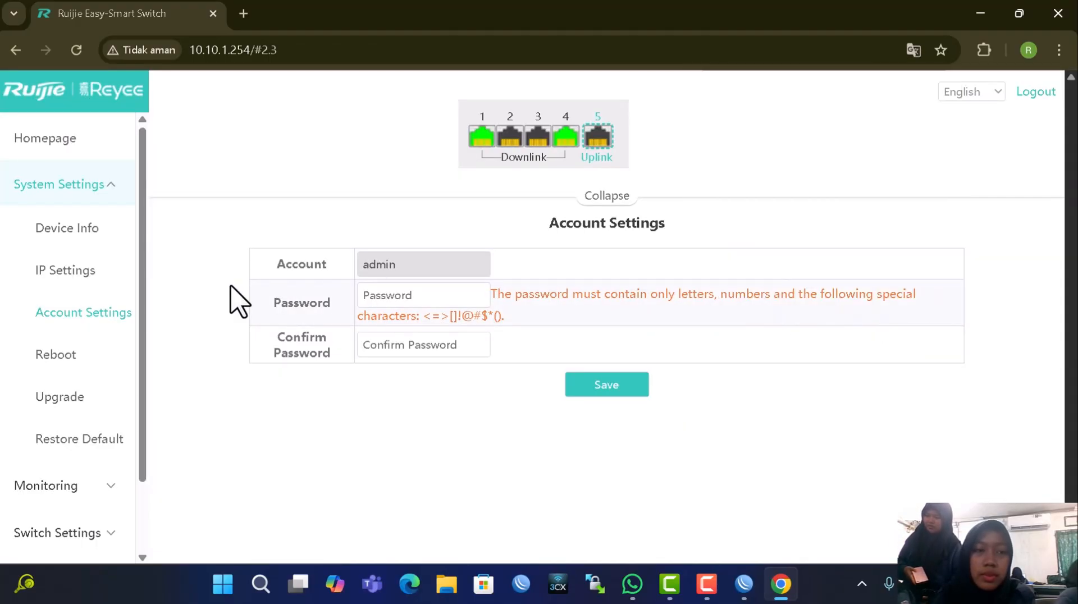
pyautogui.scroll(-2, 65, 393)
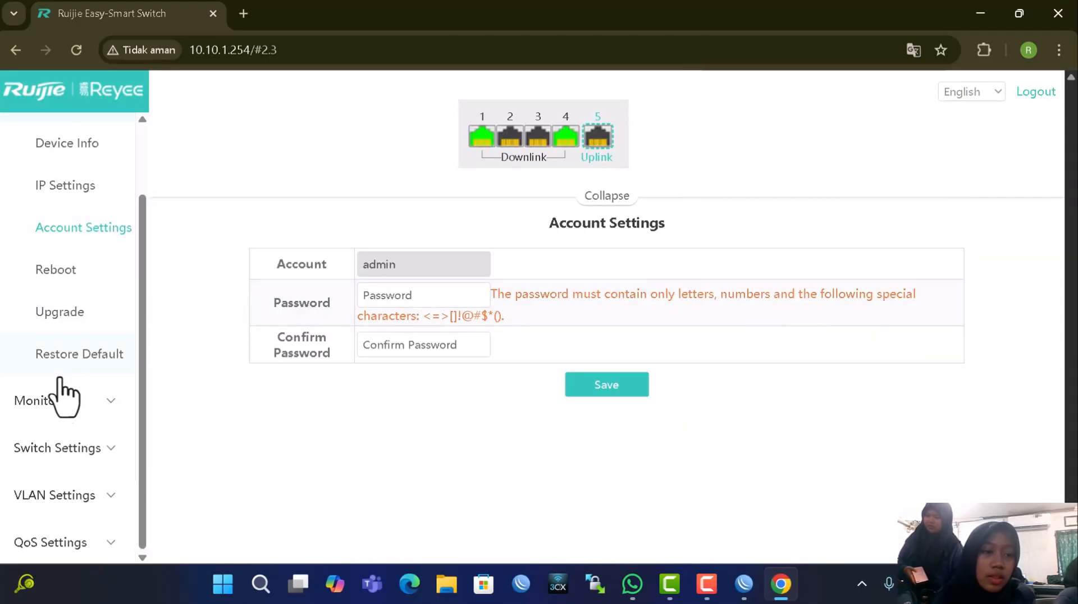
pyautogui.click(83, 496)
# Turn on VLAN mode from the VLAN Members page and confirm it
pyautogui.click(93, 540)
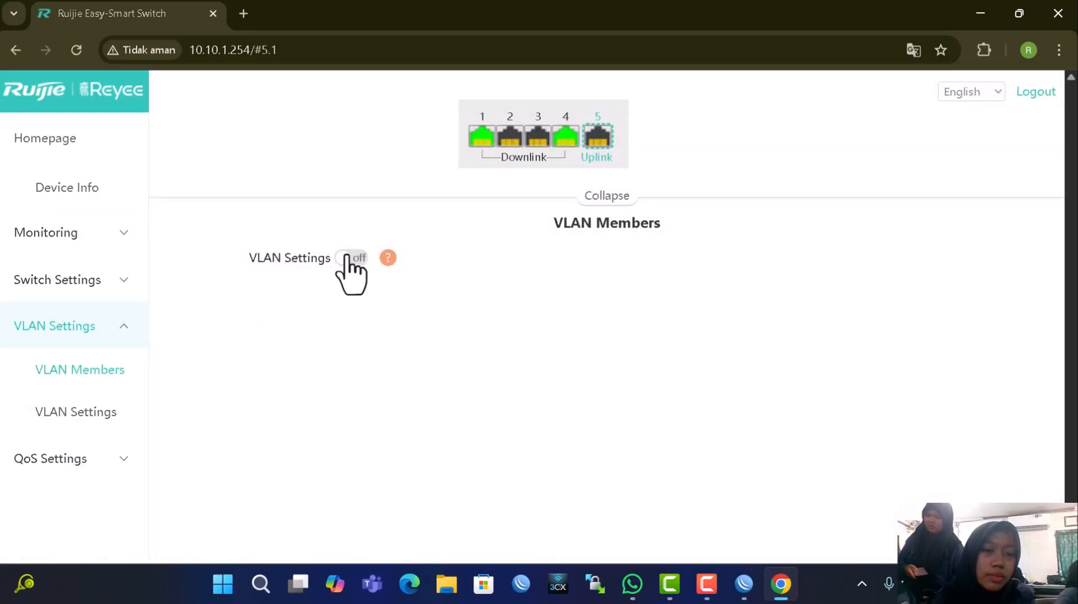
pyautogui.click(347, 258)
pyautogui.click(621, 208)
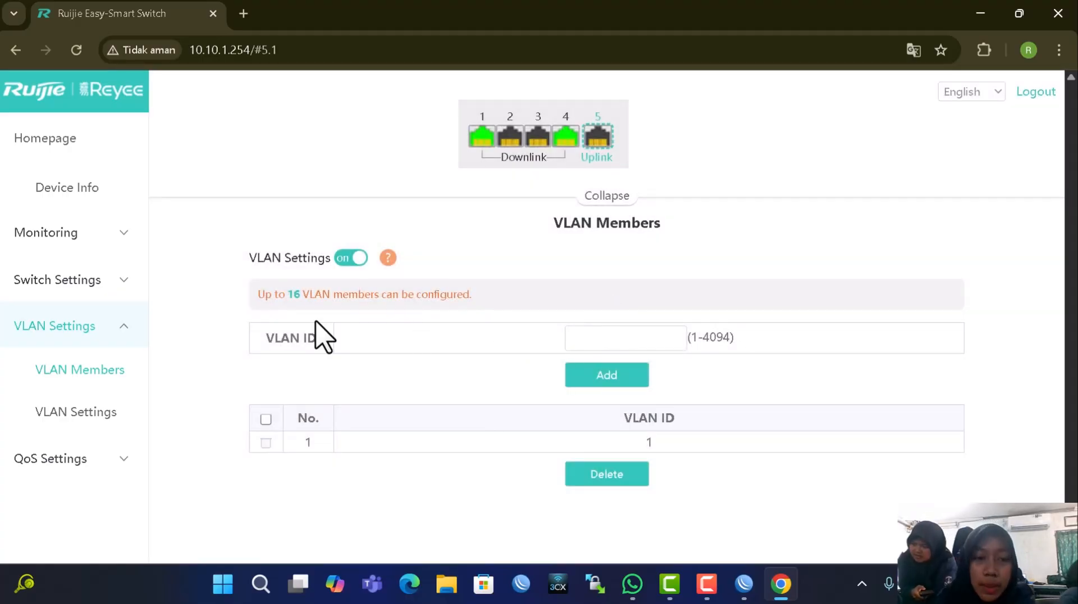
# Add VLANs 10, 20 and 30 to the VLAN member list
pyautogui.click(617, 349)
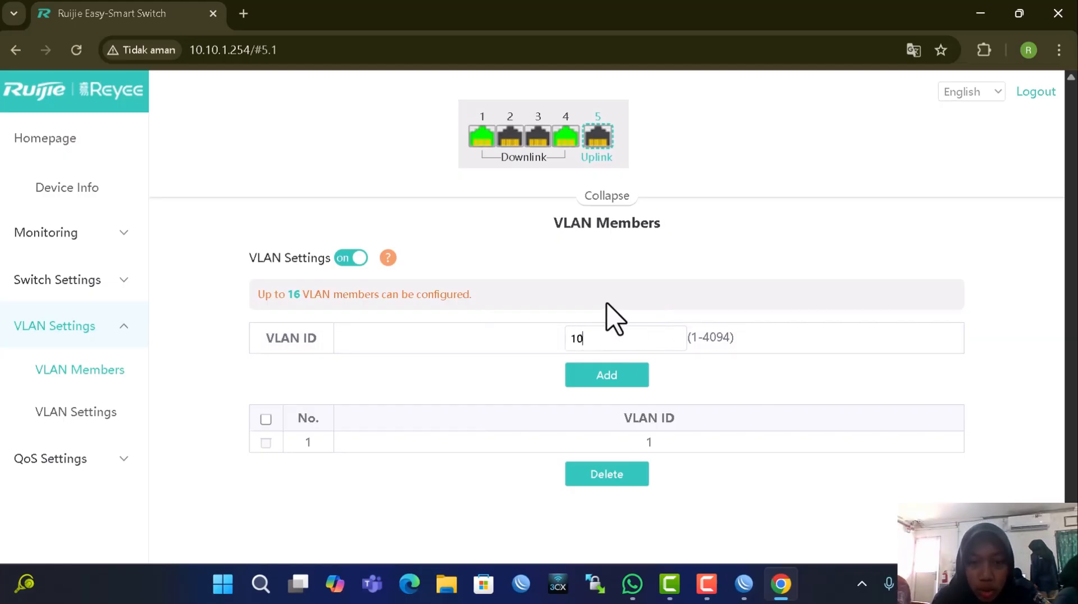
pyautogui.click(640, 373)
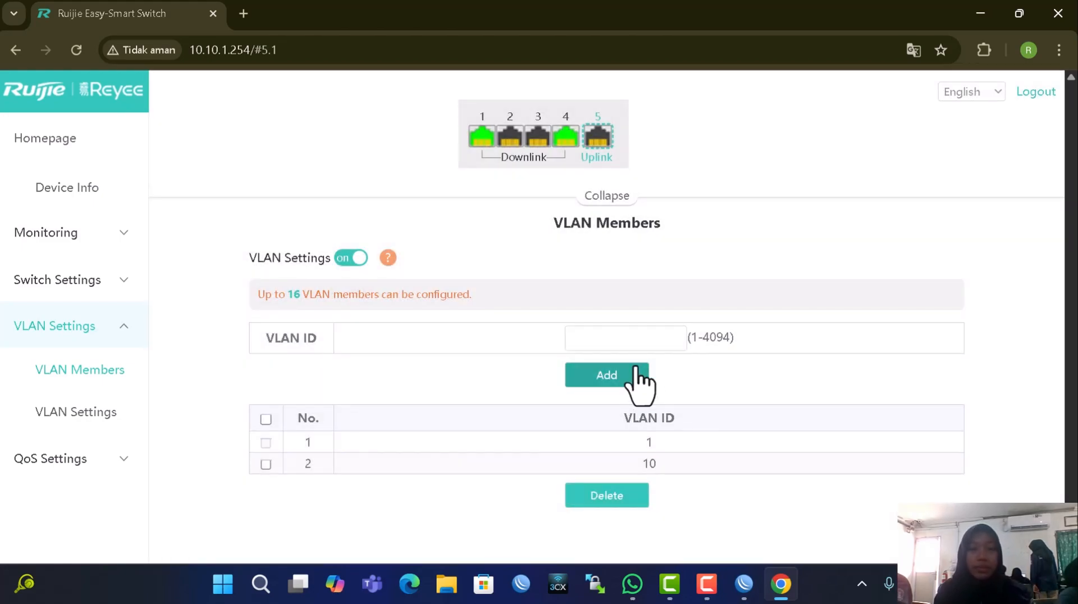
pyautogui.click(640, 343)
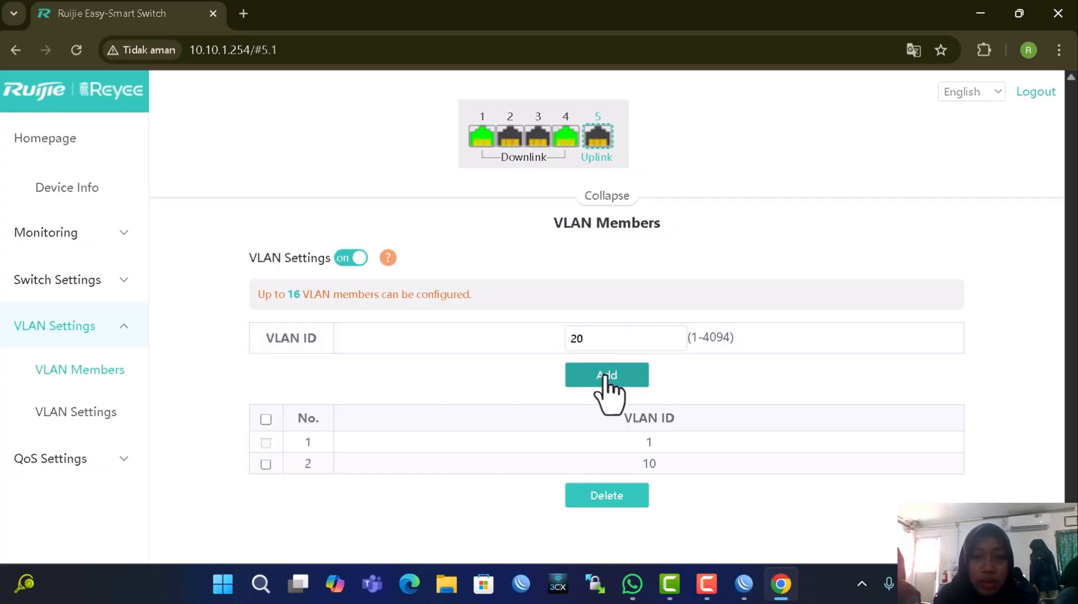
pyautogui.click(605, 375)
pyautogui.click(622, 340)
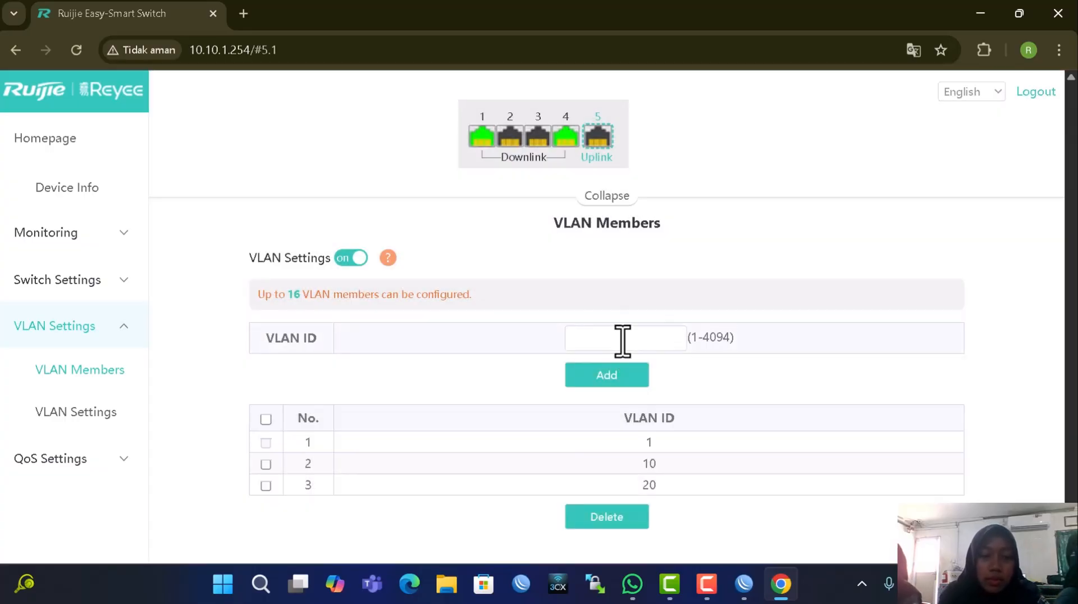
pyautogui.write('30')
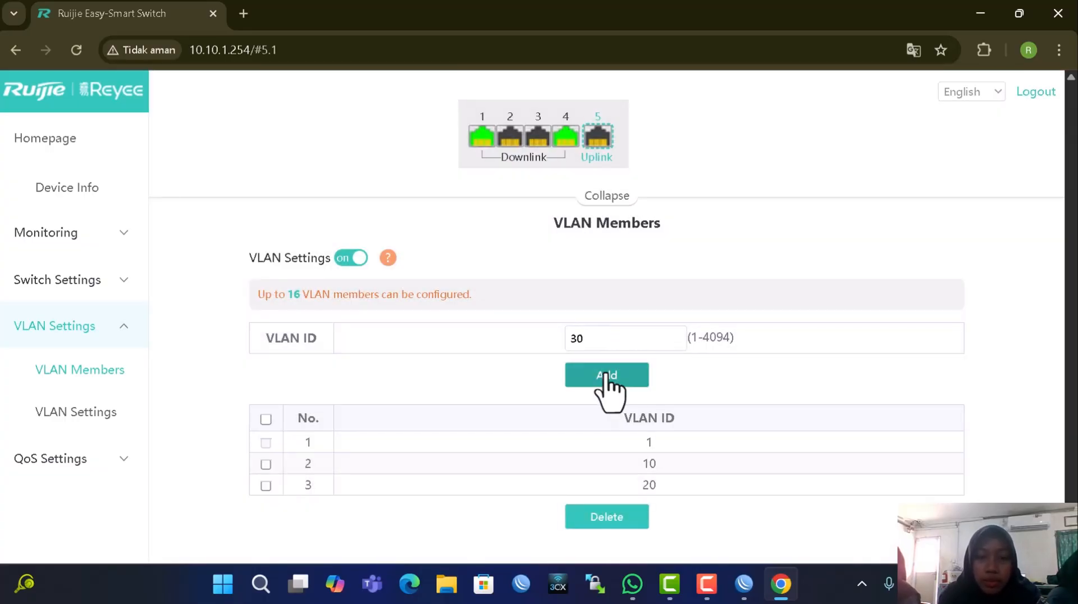
pyautogui.click(605, 375)
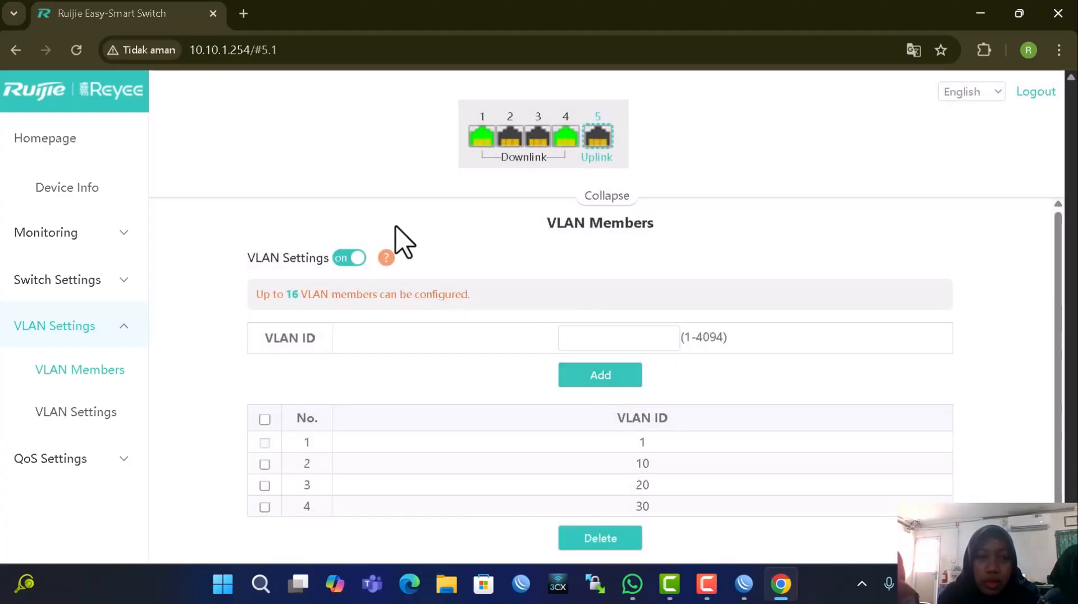
pyautogui.click(67, 413)
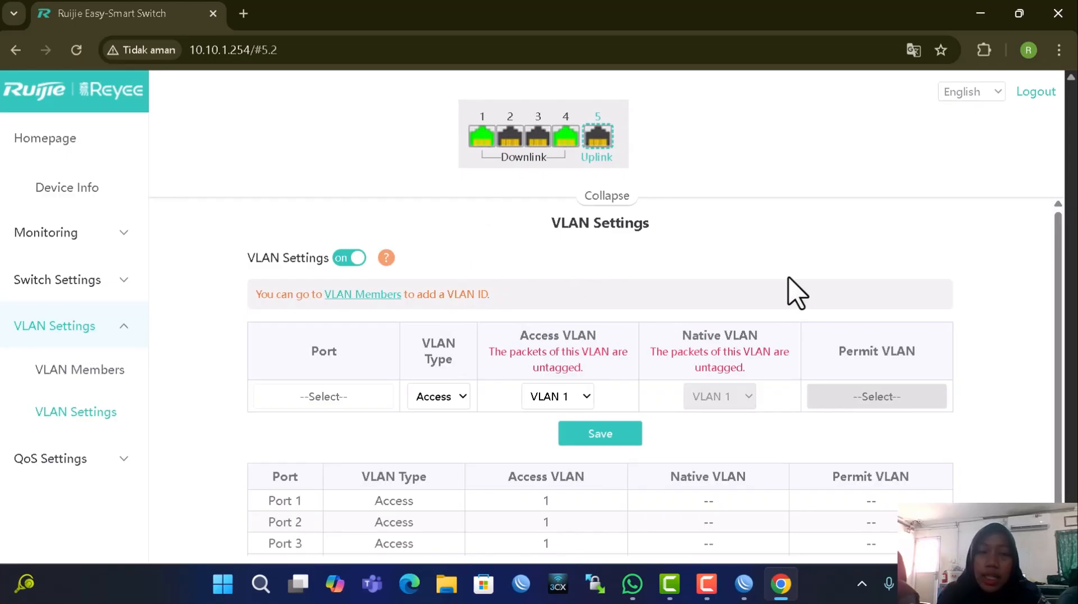
# Assign Port 1 to access VLAN 10, save, and reload after the not-found message
pyautogui.moveTo(482, 152)
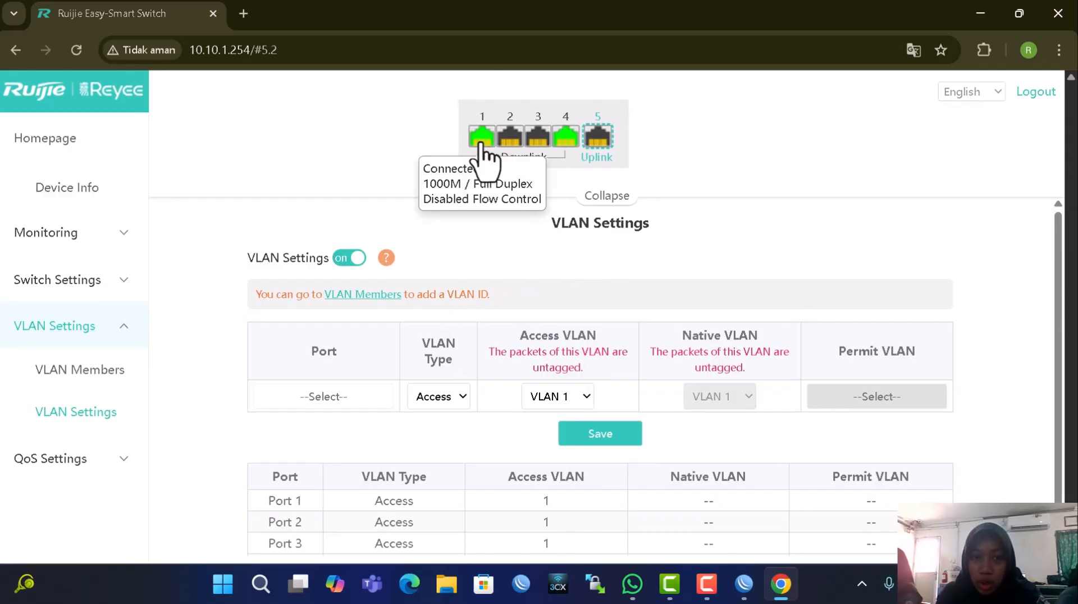
pyautogui.click(337, 400)
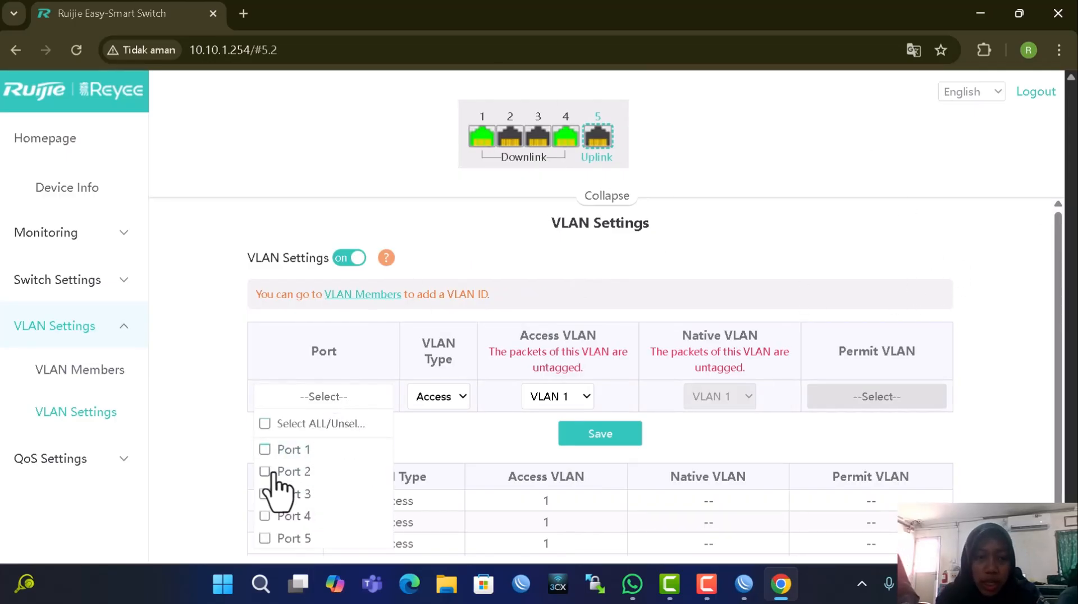
pyautogui.click(265, 449)
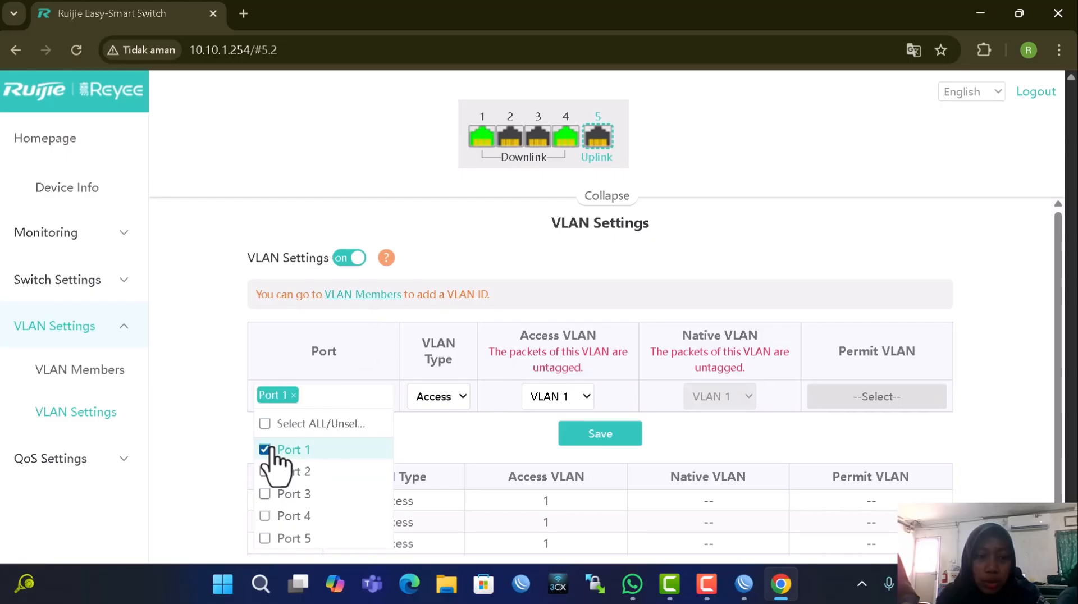
pyautogui.click(576, 405)
pyautogui.click(568, 444)
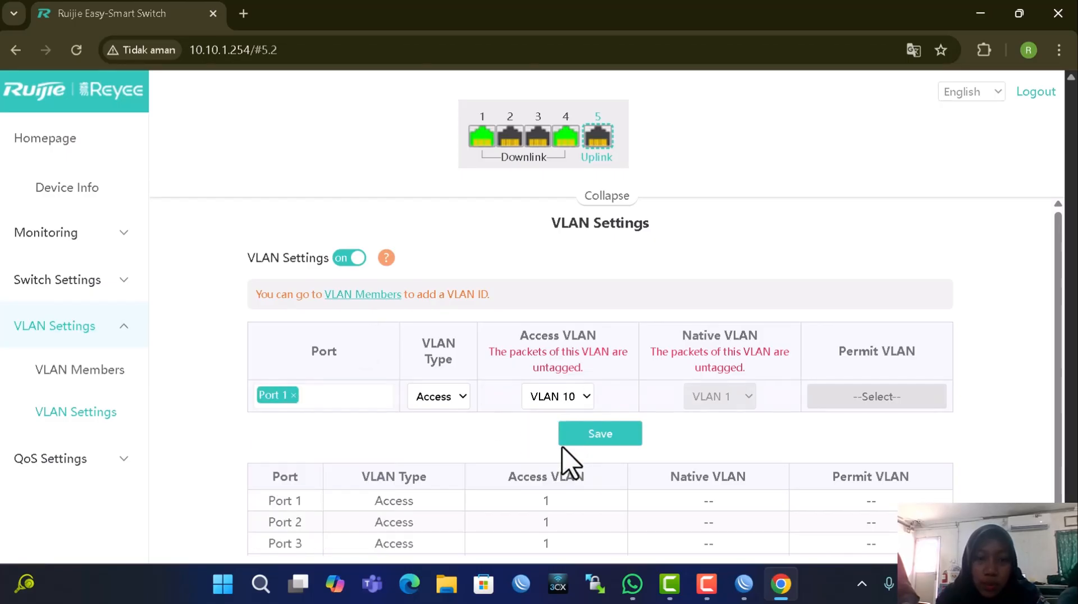
pyautogui.click(588, 435)
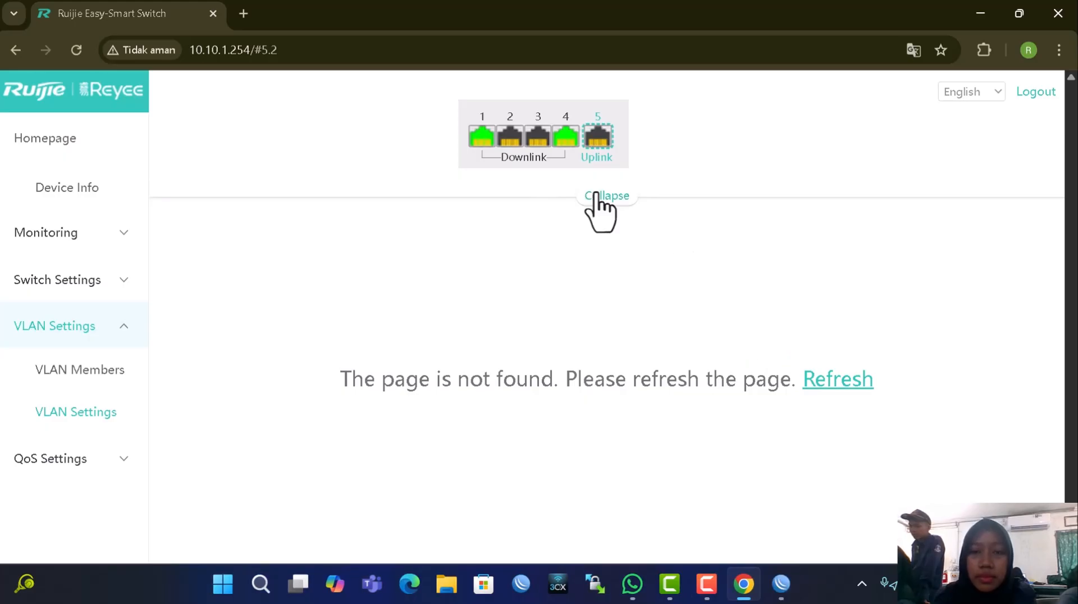
pyautogui.click(828, 387)
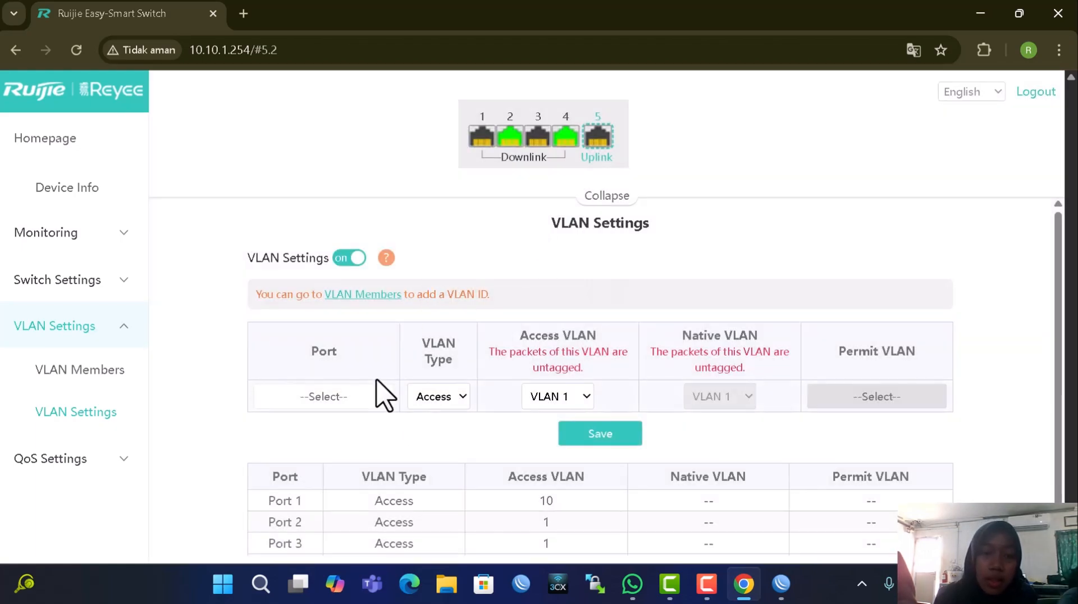
# Assign Port 2 to access VLAN 20, save, and reload after the not-found message
pyautogui.click(322, 405)
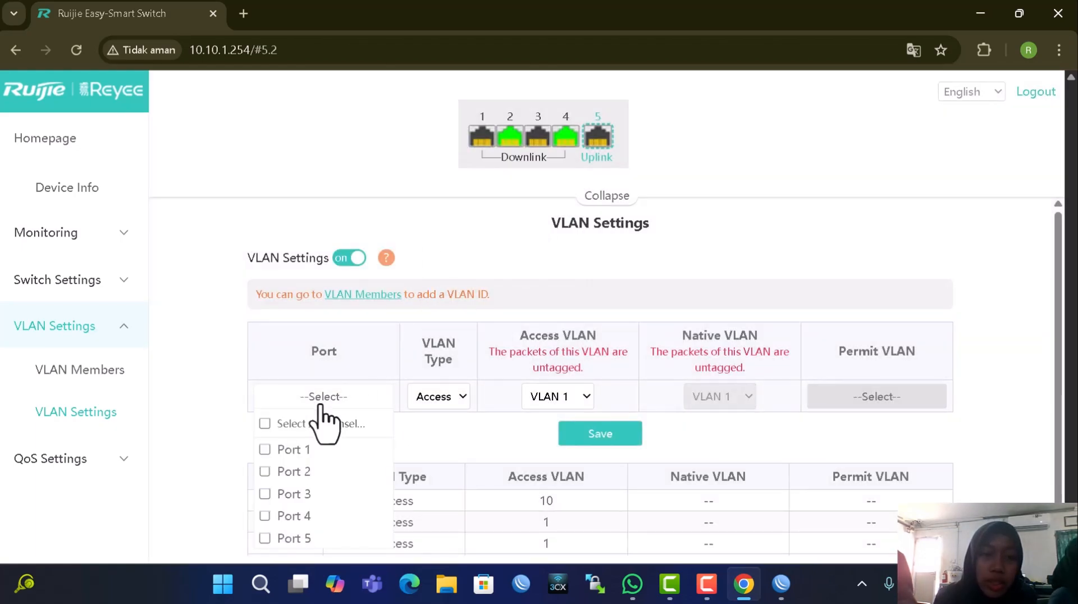
pyautogui.click(306, 471)
pyautogui.click(578, 397)
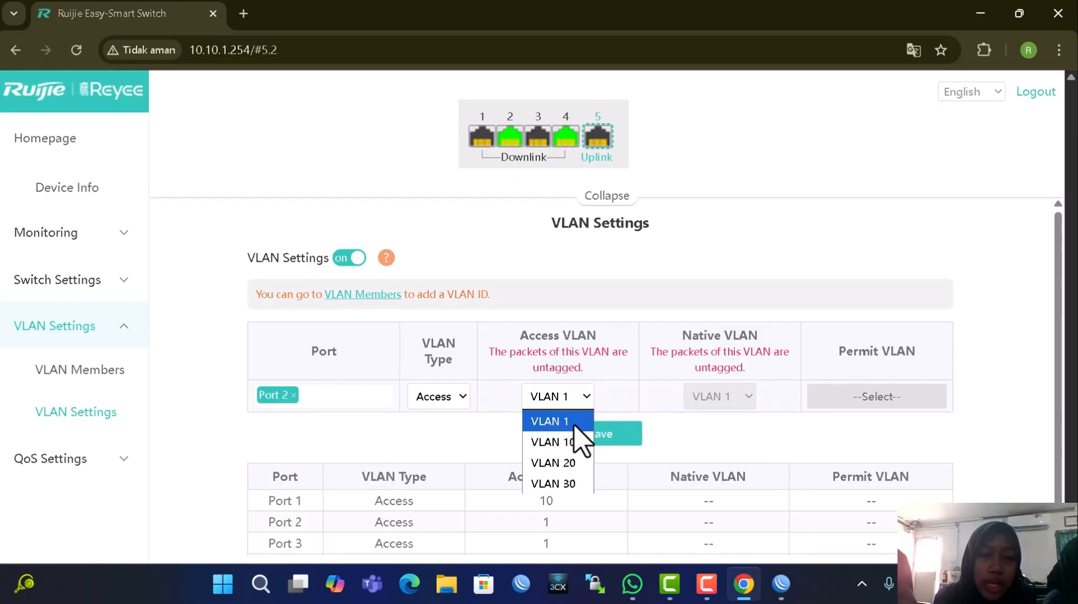
pyautogui.click(565, 464)
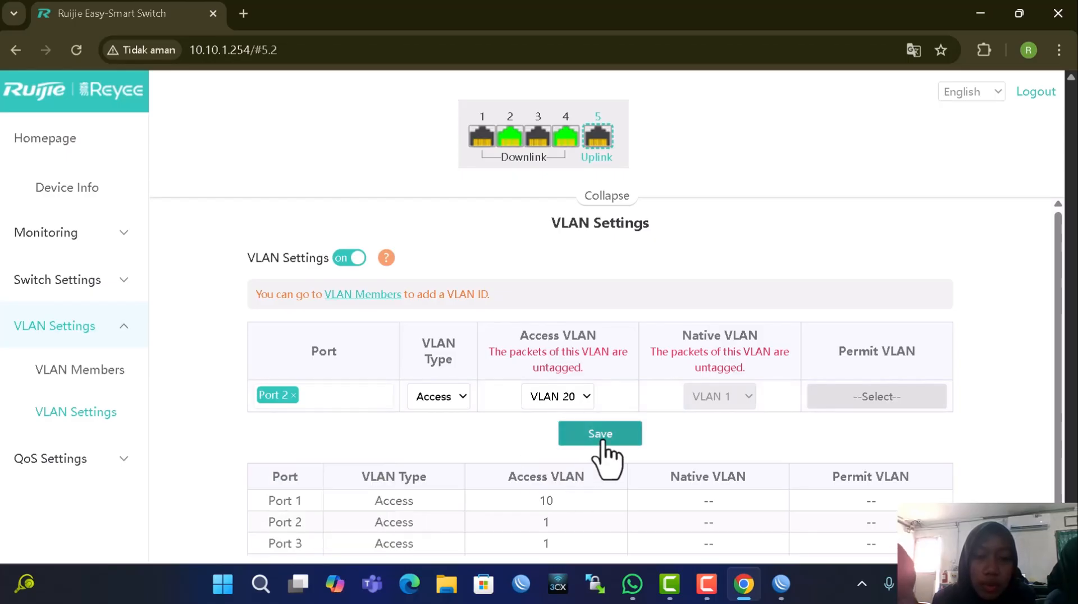
pyautogui.click(605, 440)
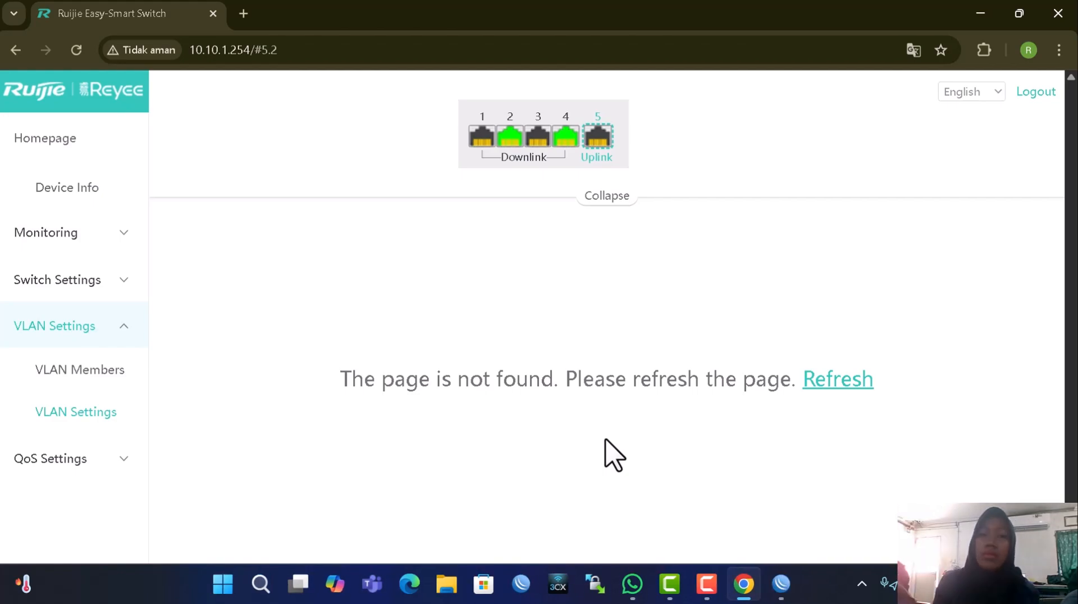
pyautogui.click(838, 379)
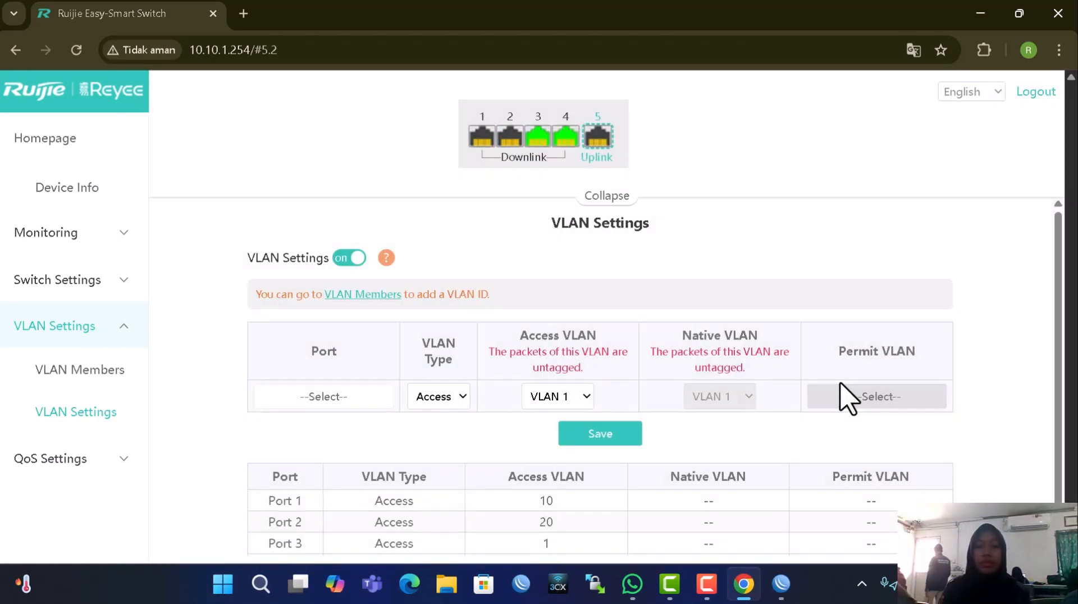
# Assign Port 3 to access VLAN 30 and save the change
pyautogui.click(374, 400)
pyautogui.click(295, 494)
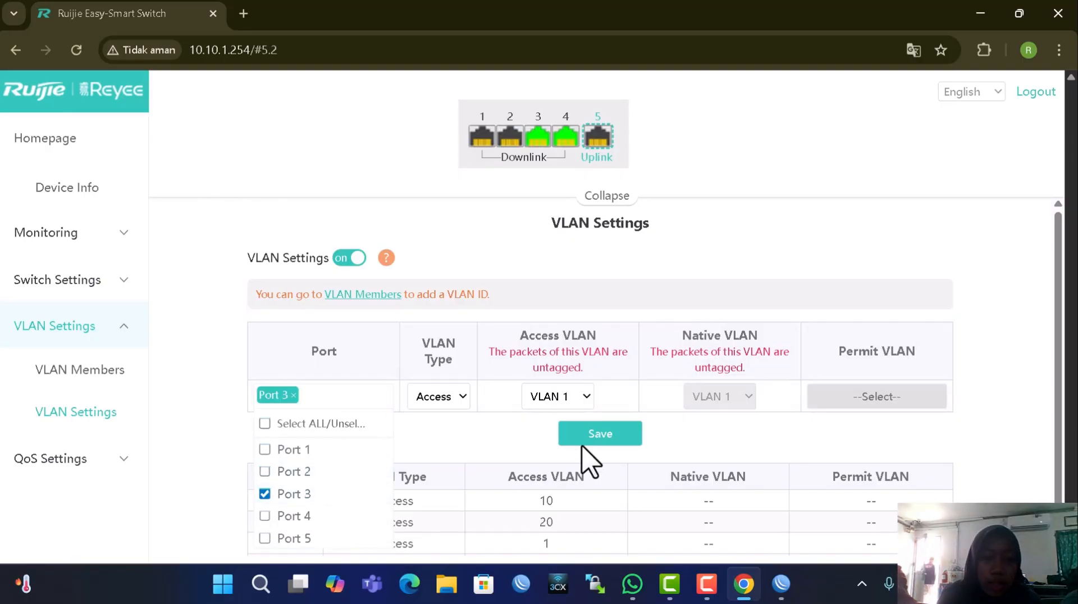
pyautogui.click(587, 397)
pyautogui.click(553, 484)
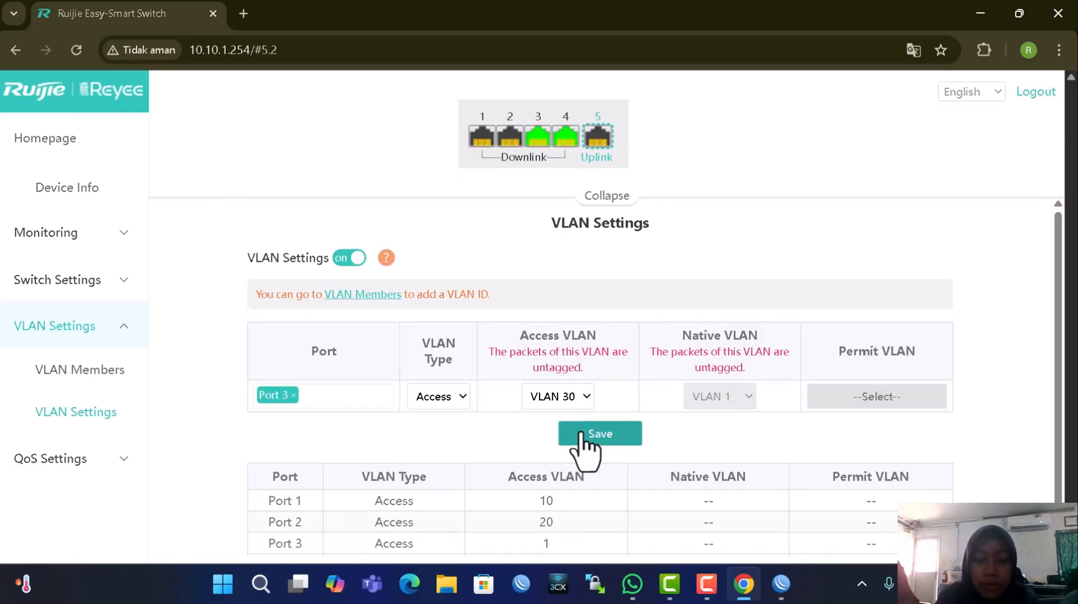
pyautogui.click(583, 441)
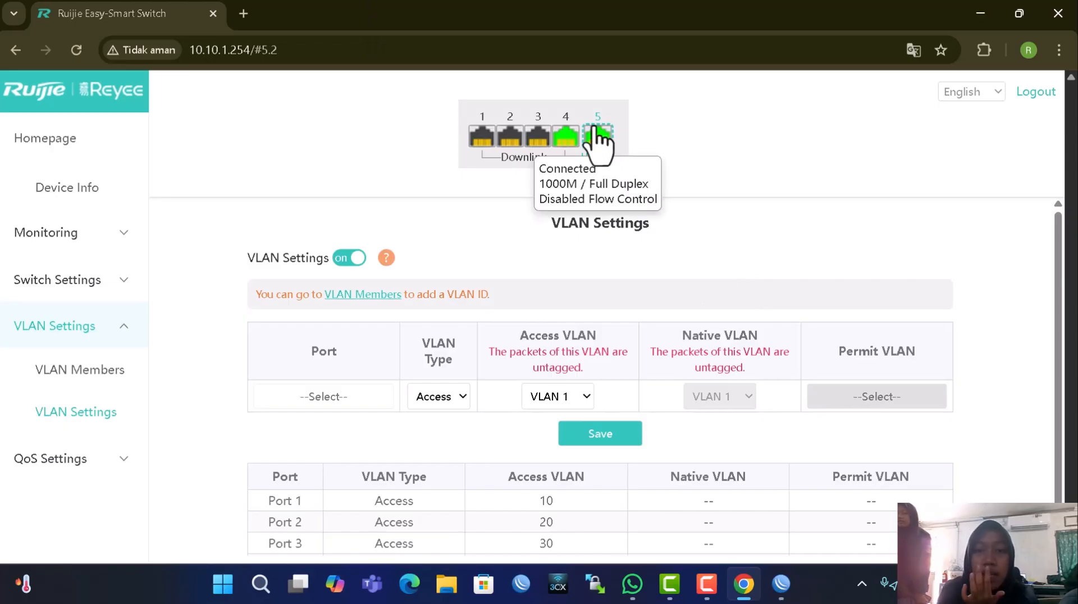
# Make Port 4 a trunk permitting all VLANs 1, 10, 20 and 30, and save it
pyautogui.click(360, 396)
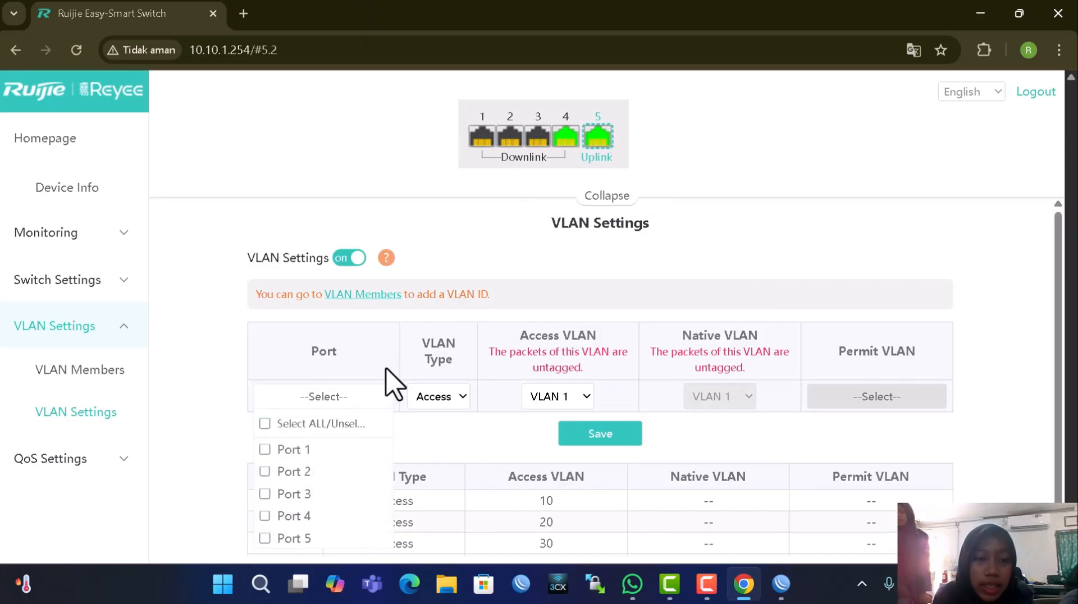
pyautogui.click(310, 514)
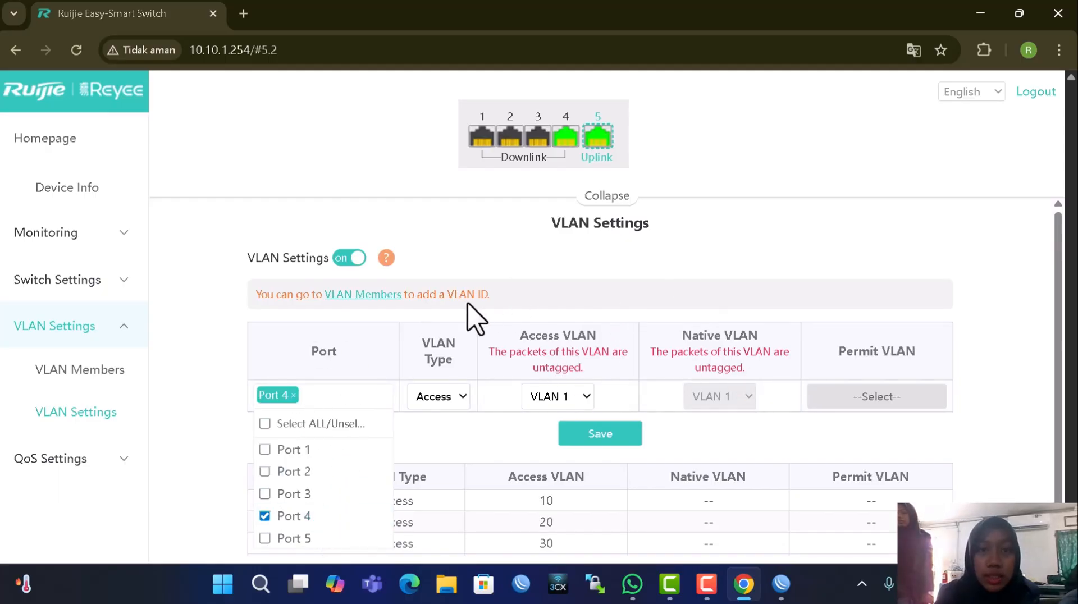
pyautogui.click(460, 399)
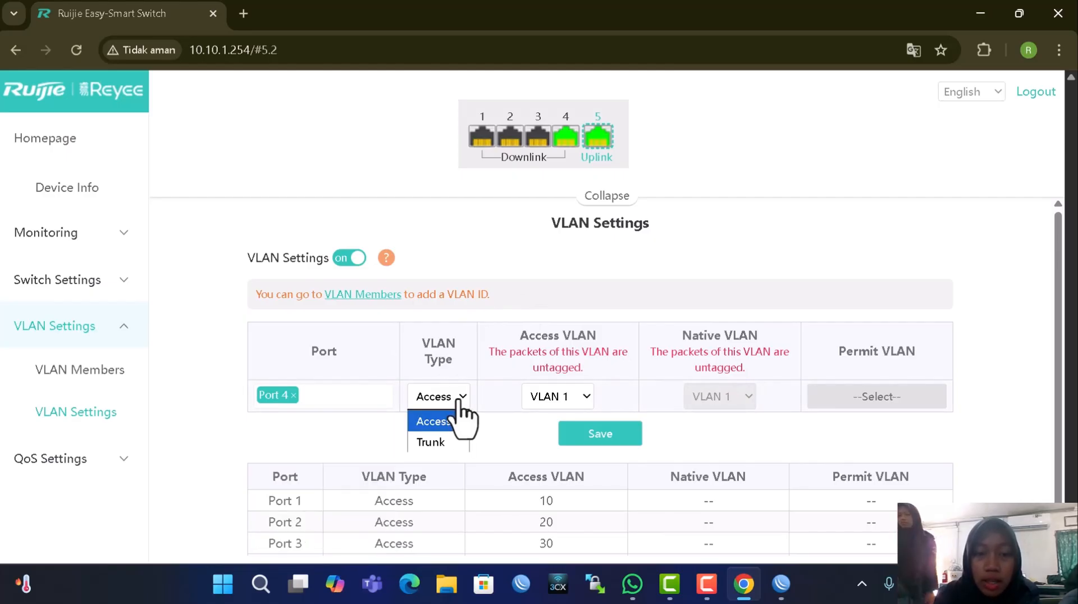
pyautogui.click(444, 443)
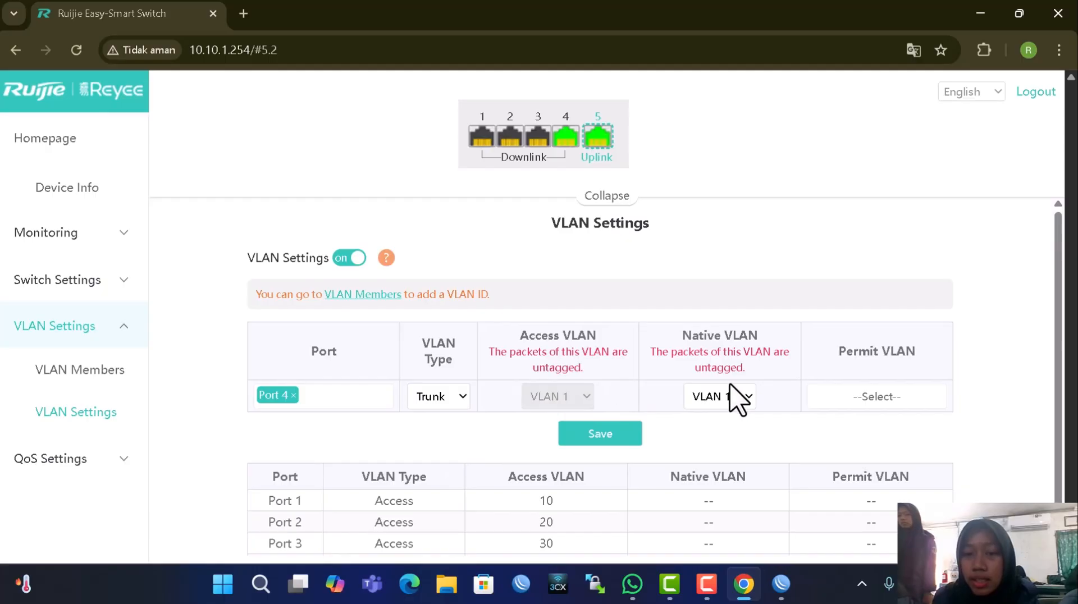
pyautogui.click(851, 396)
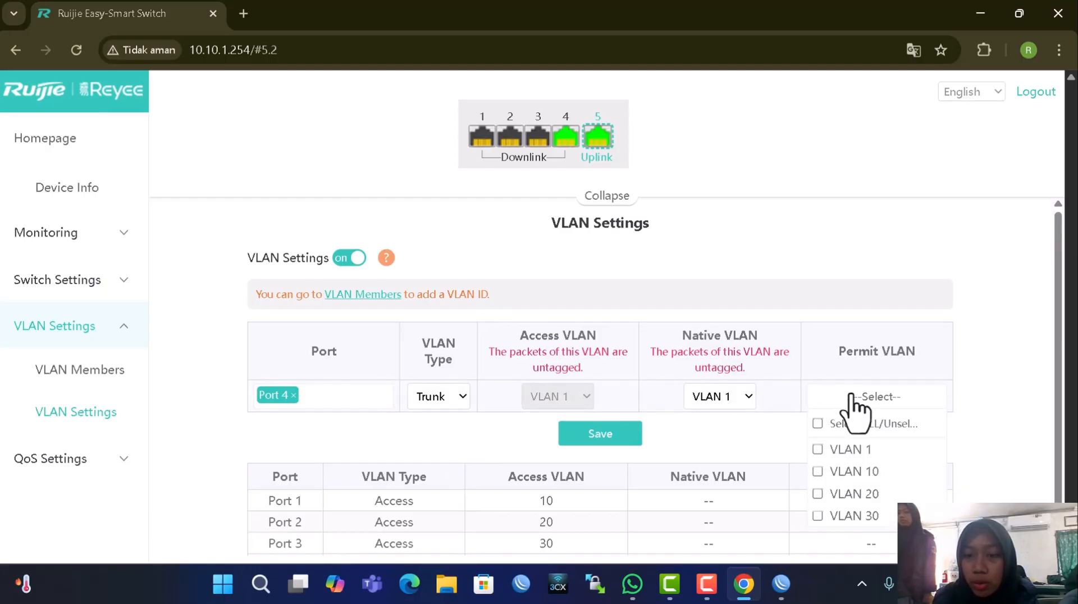
pyautogui.click(825, 423)
pyautogui.scroll(-1, 786, 455)
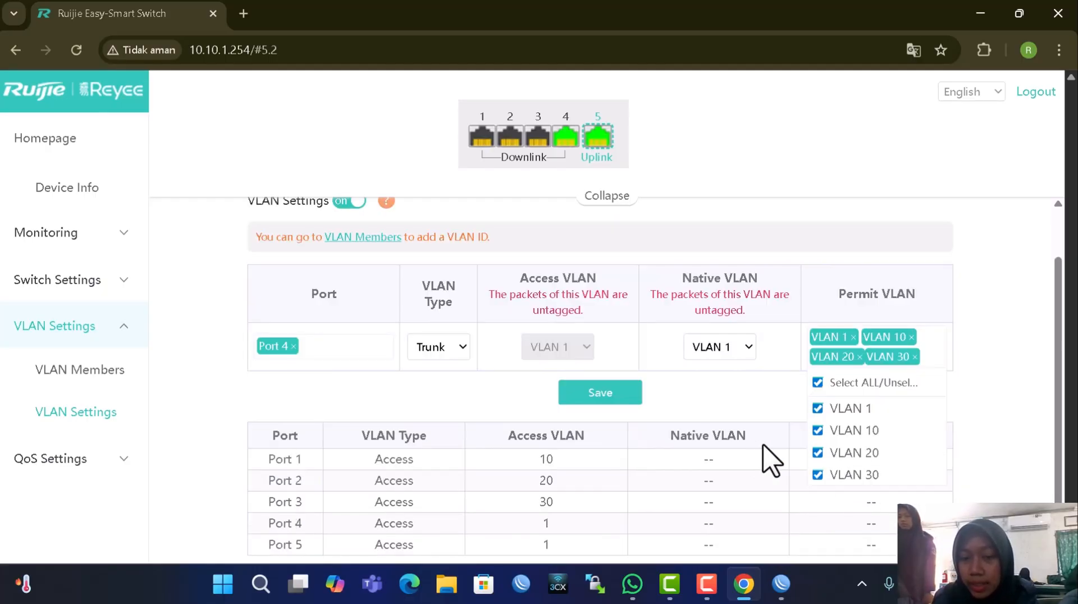
pyautogui.click(617, 397)
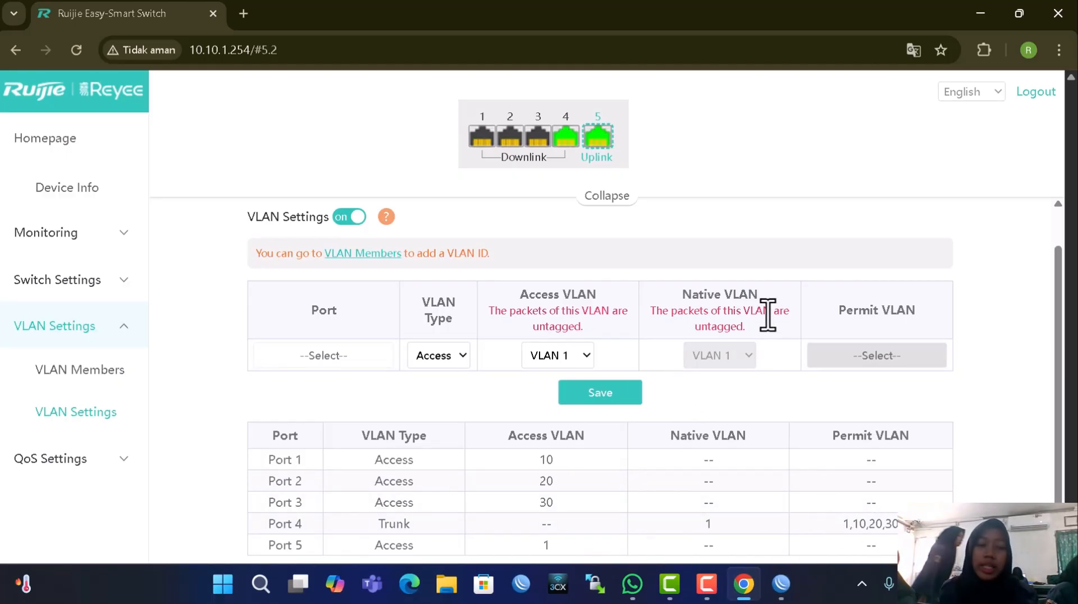
pyautogui.press('super+r')
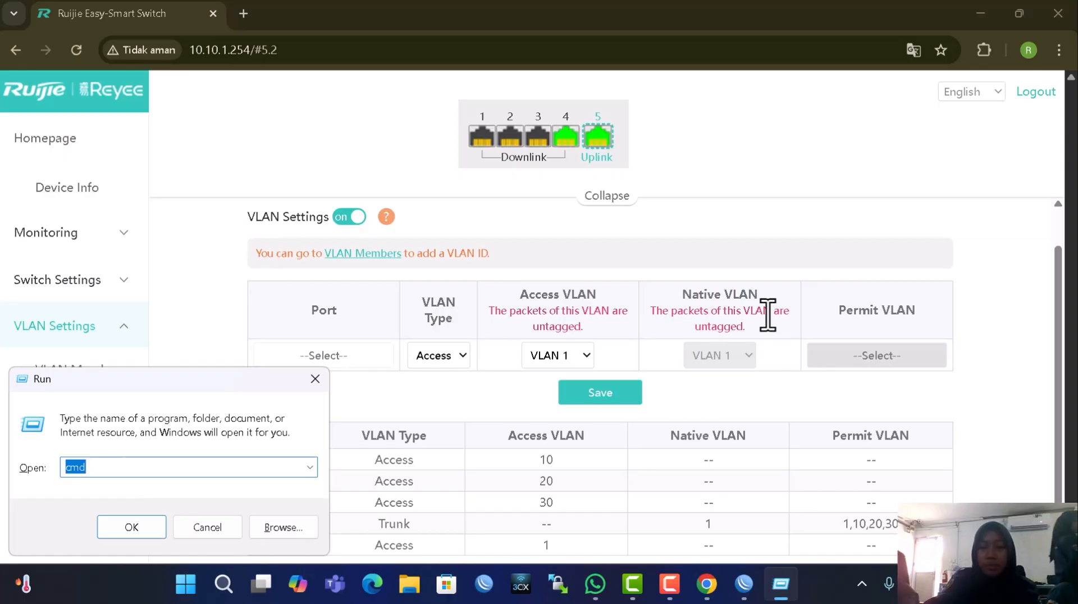
# Run ipconfig to confirm Ethernet 2 at 192.168.10.254 with gateway 192.168.10.1
pyautogui.press('Escape')
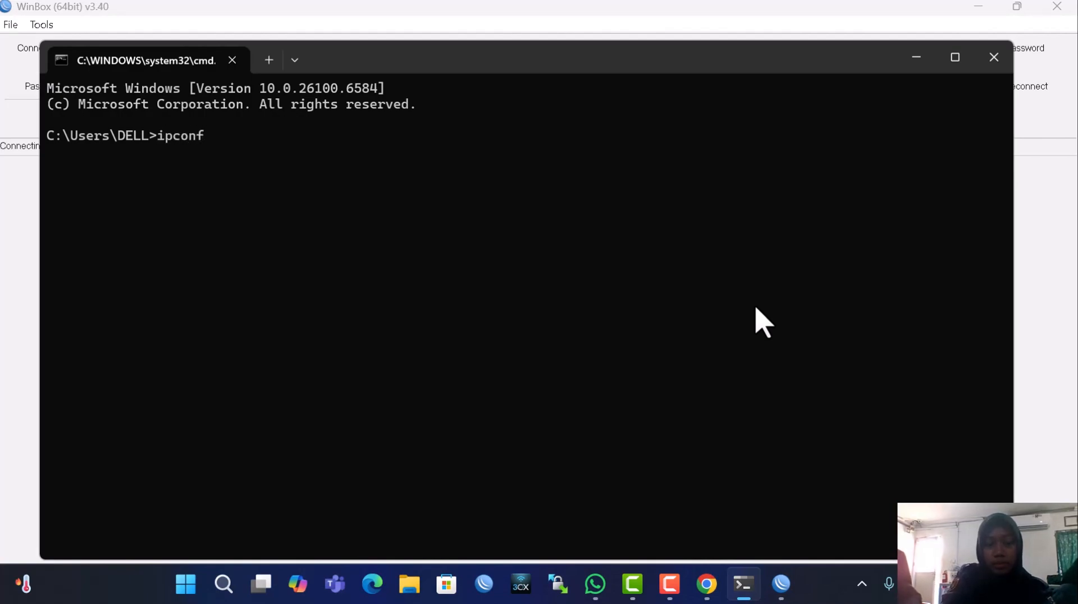
pyautogui.press('Return')
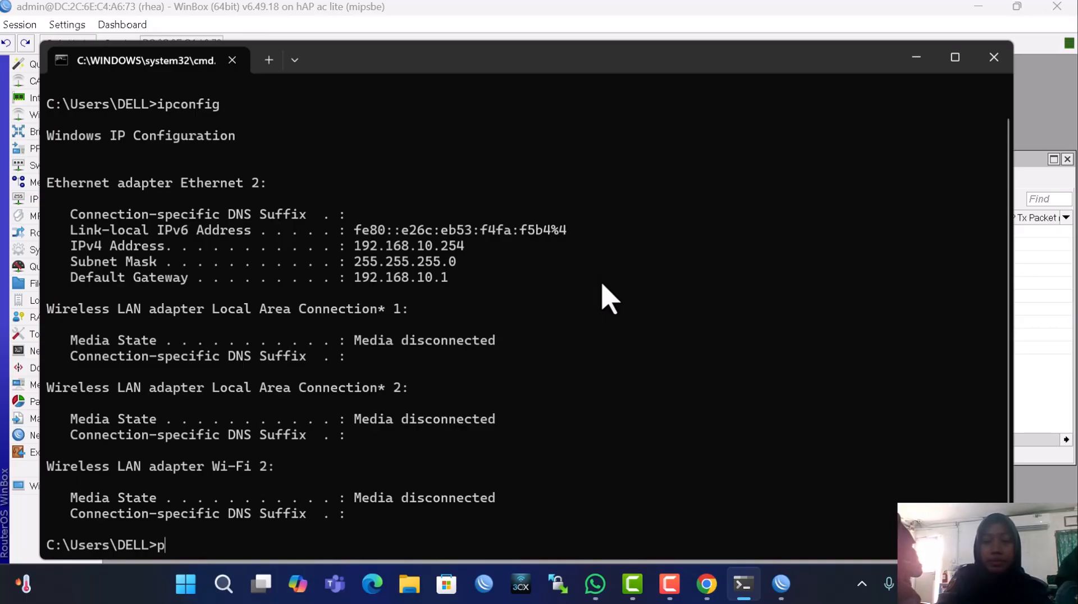
# Ping the VLAN gateways 192.168.10.1, 192.168.20.1 and 192.168.30.1
pyautogui.write('g 192.168.10.')
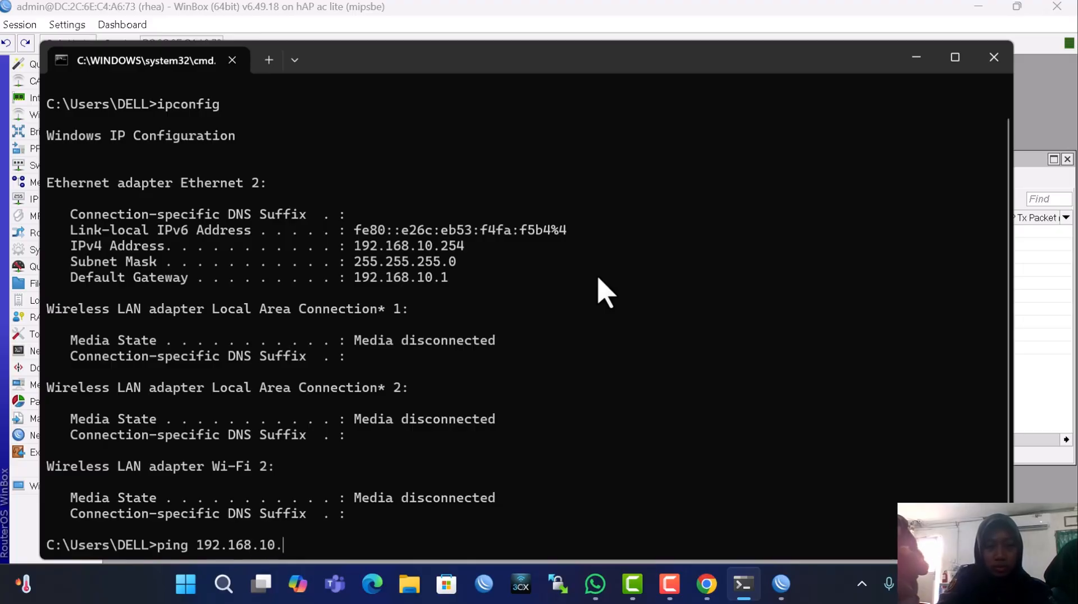
pyautogui.write('1')
pyautogui.press('Return')
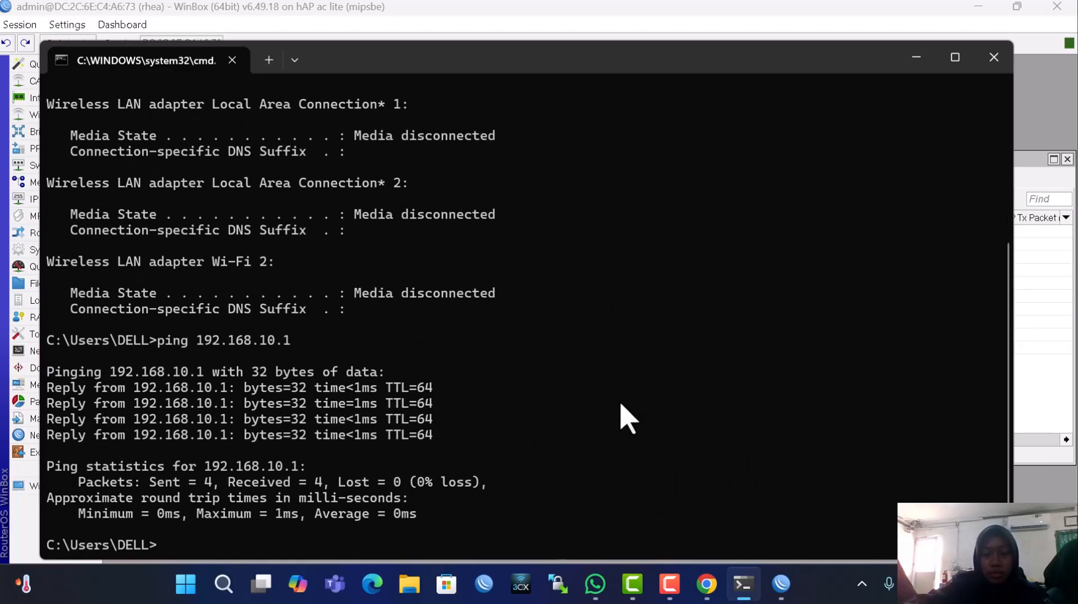
pyautogui.press('Up')
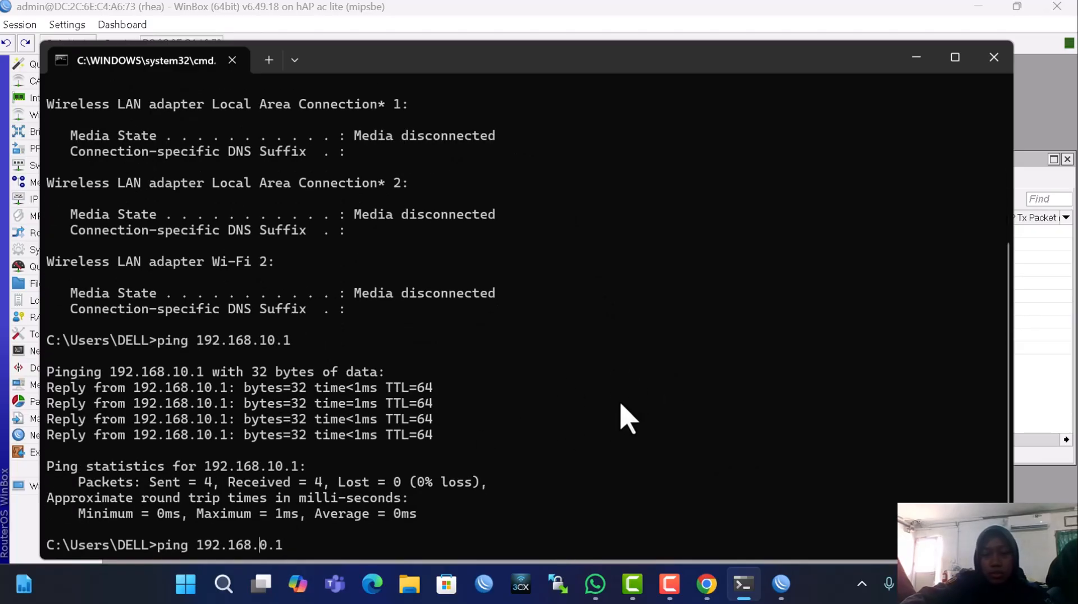
pyautogui.press('Return')
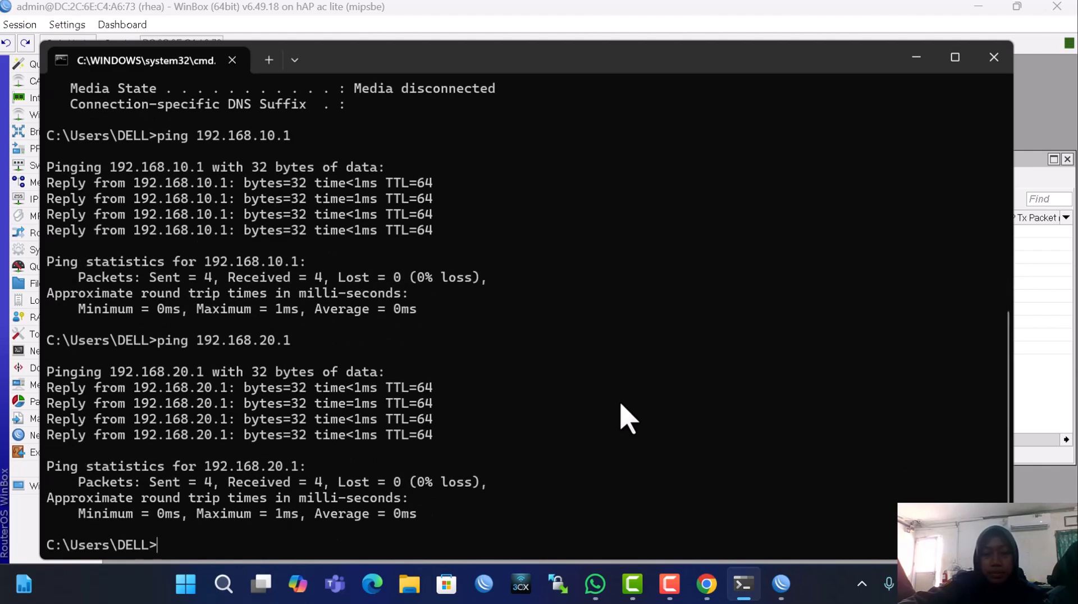
pyautogui.press('Up')
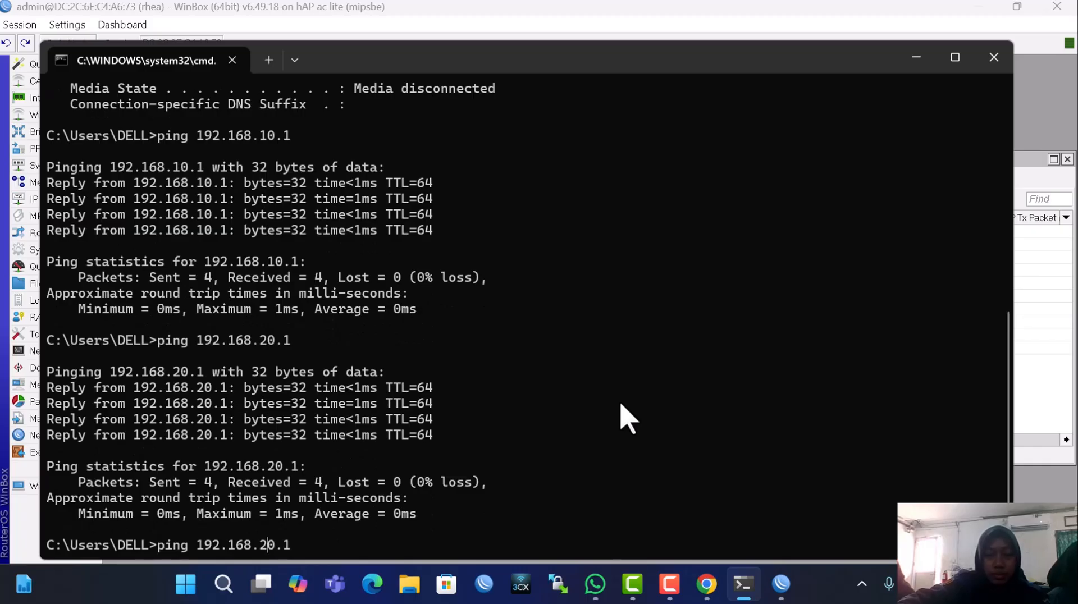
pyautogui.write('3')
pyautogui.press('Return')
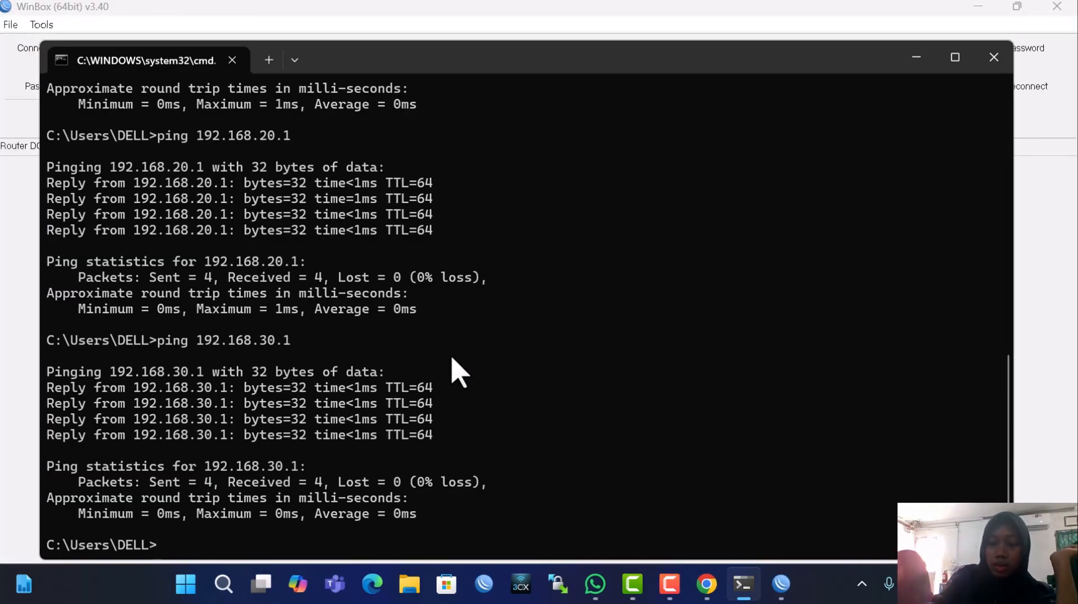
# Rerun ipconfig, now showing 192.168.20.254 with gateway 192.168.20.1
pyautogui.press('Up')
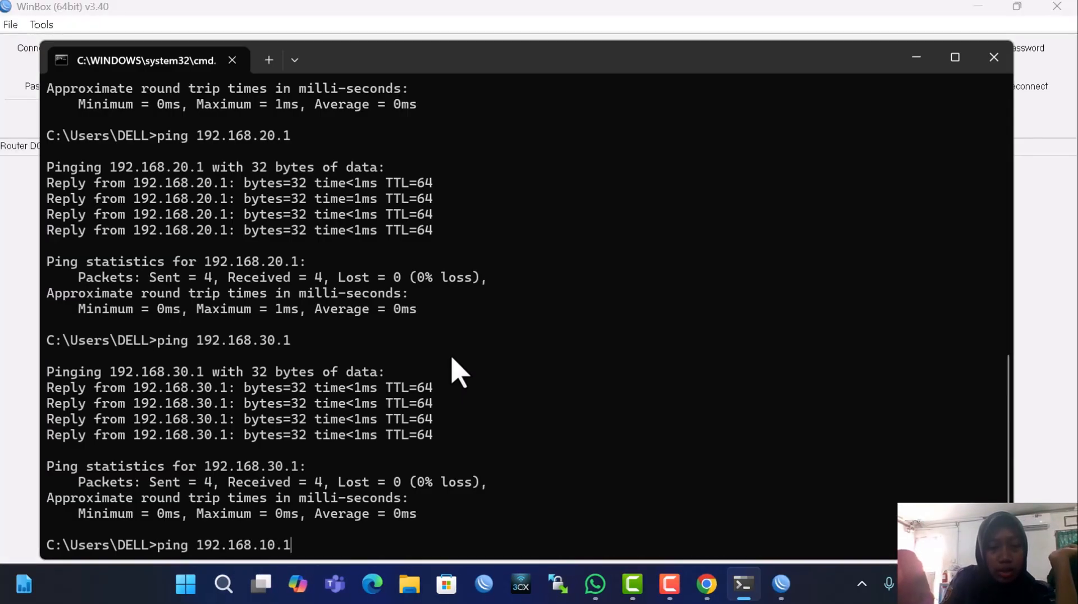
pyautogui.press('Up')
pyautogui.press('Return')
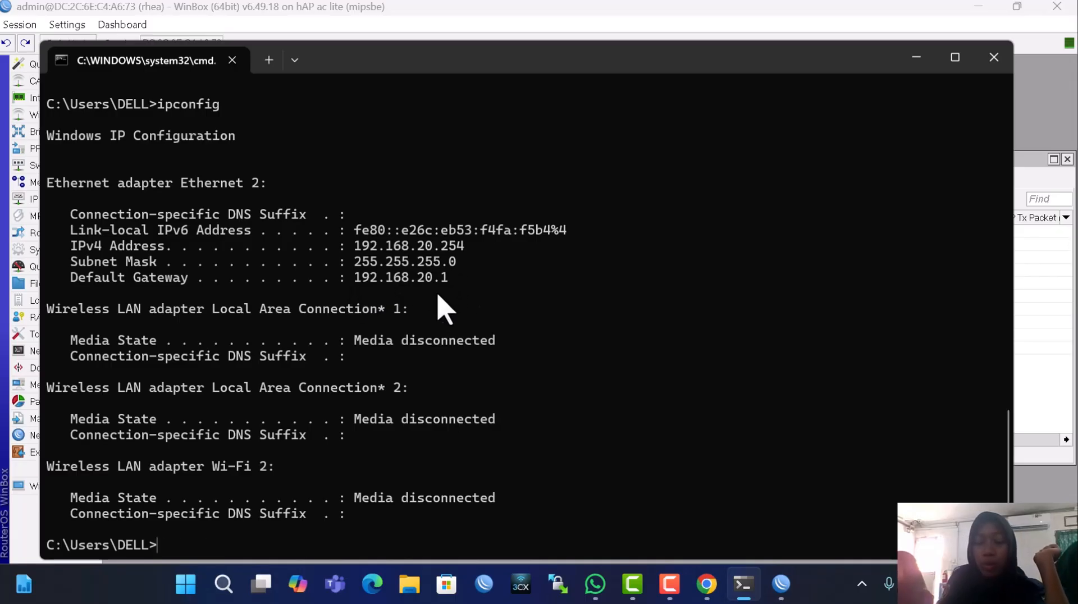
# Rerun the ping to 192.168.20.1 (4/4 replies, 0% loss) and ipconfig, still showing 192.168.20.254
pyautogui.press('Up')
pyautogui.press('Up')
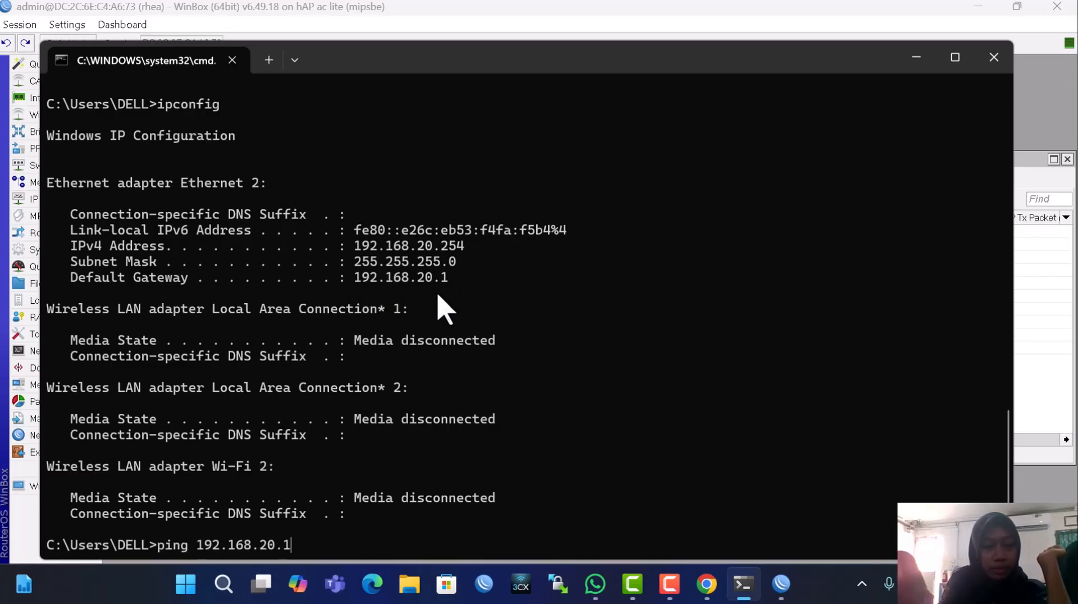
pyautogui.press('Return')
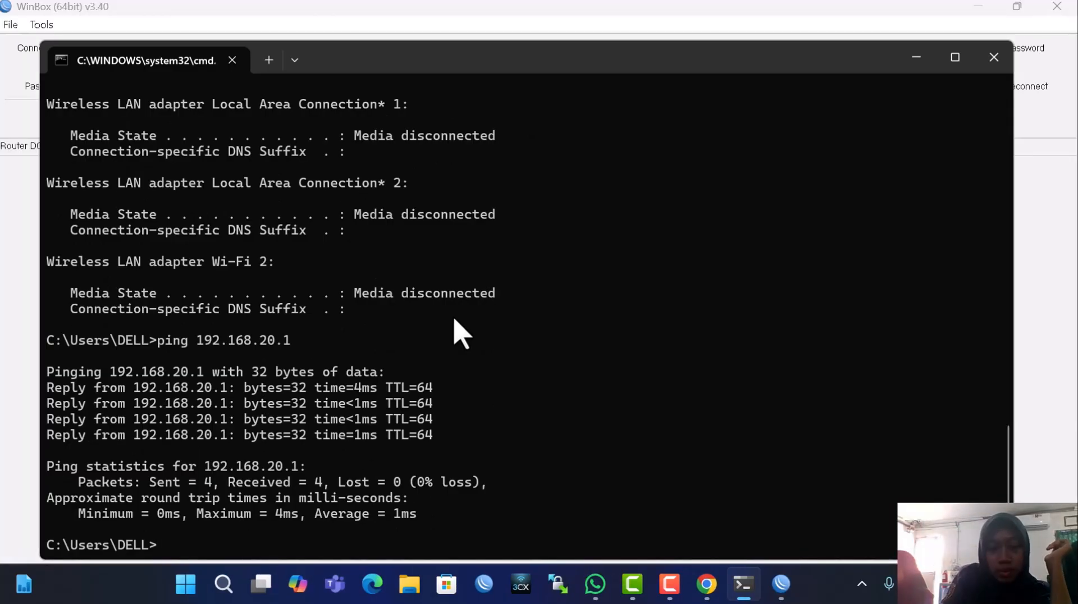
pyautogui.press('Up')
pyautogui.press('Up')
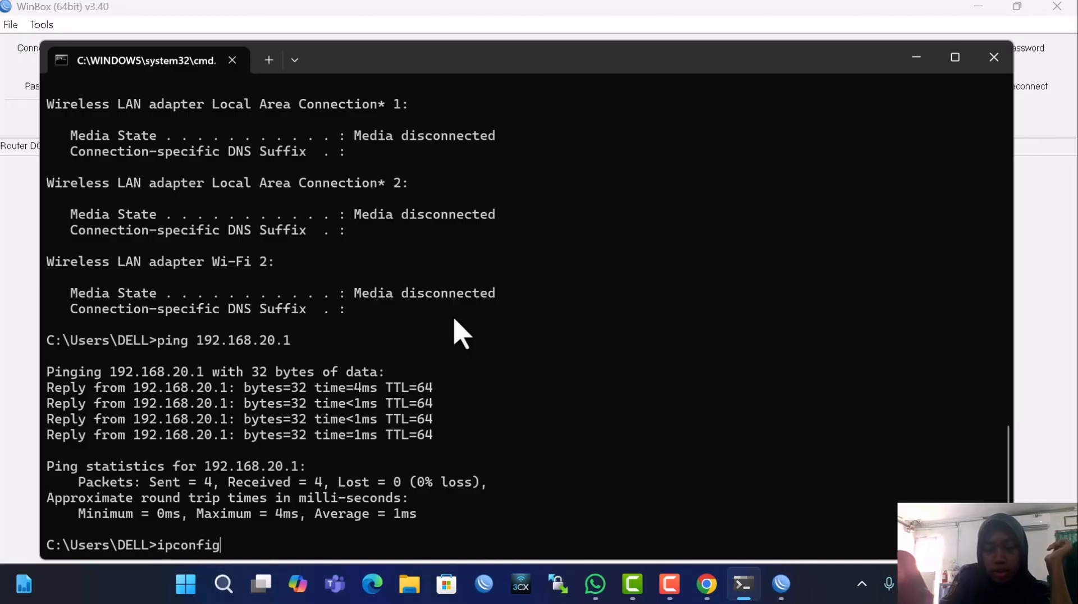
pyautogui.press('Return')
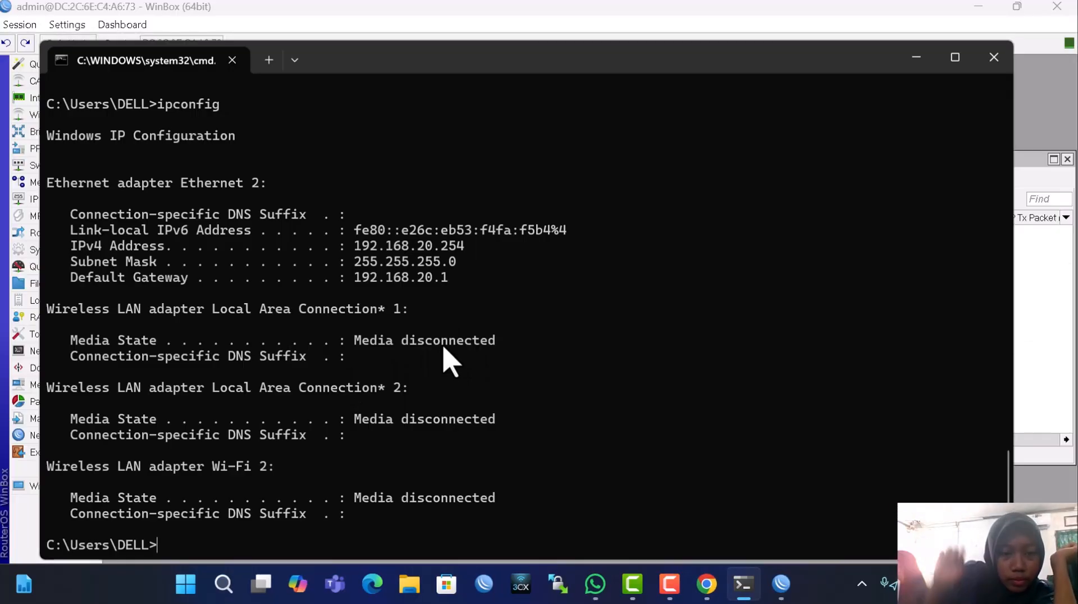
# Rerun ipconfig to show 192.168.30.254, then ping gateway 192.168.30.1 with 0% loss
pyautogui.press('Up')
pyautogui.press('Return')
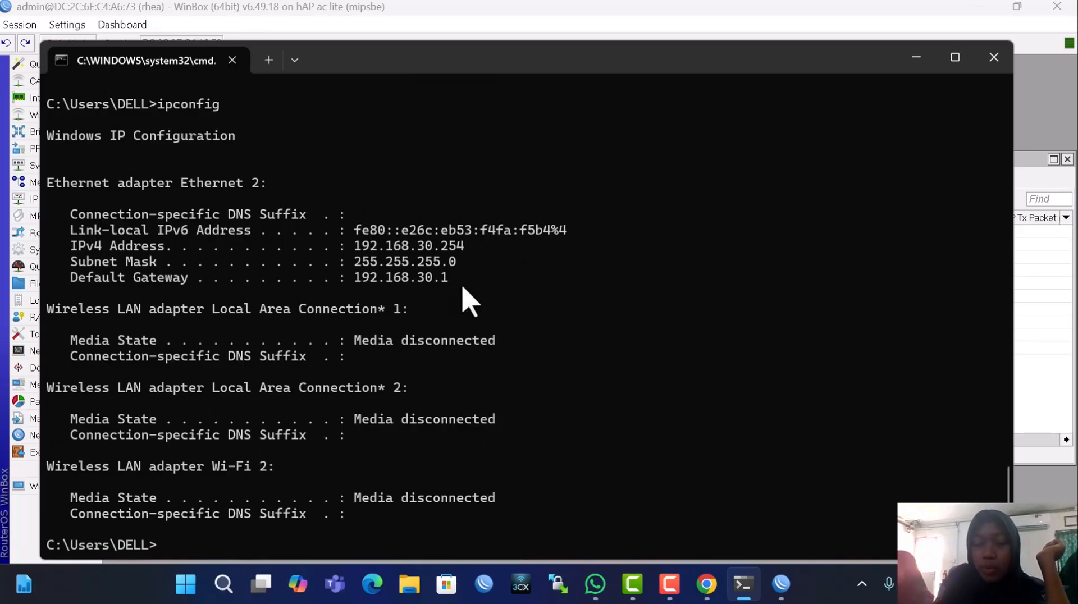
pyautogui.press('Up')
pyautogui.press('Up')
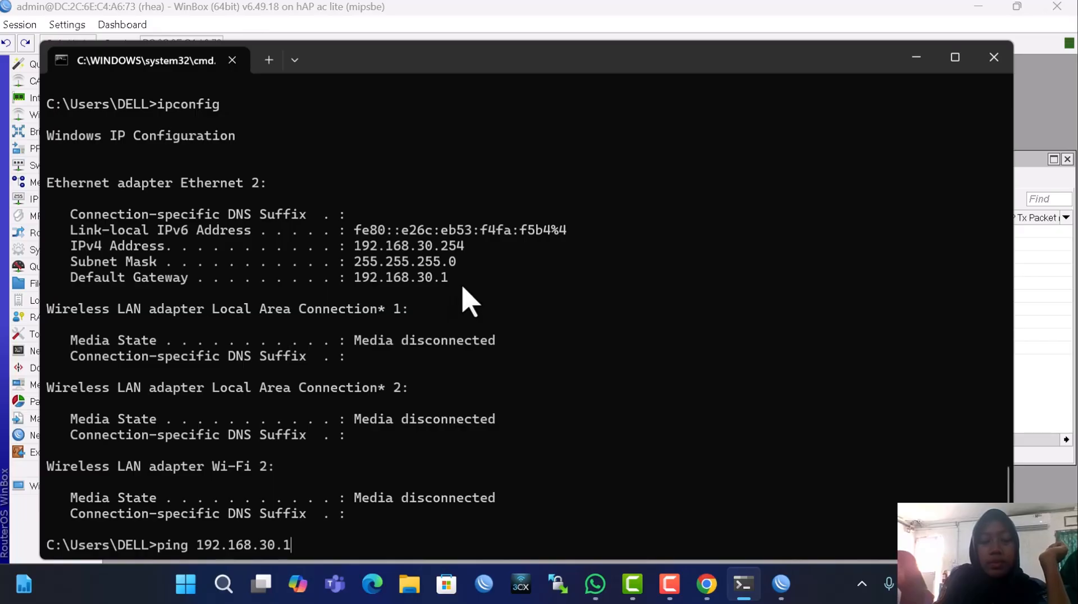
pyautogui.press('Return')
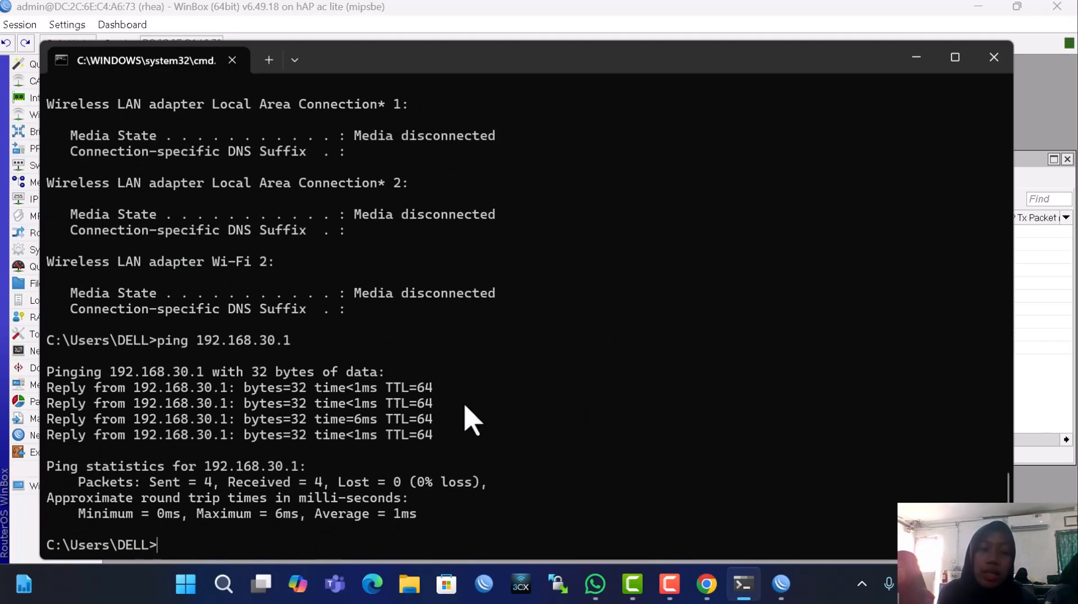
pyautogui.moveTo(408, 12); pyautogui.dragTo(357, 1)
# Switch to Chrome and open System Settings > Device Info for the RG-ES205GC switch at 10.10.1.254
pyautogui.click(916, 58)
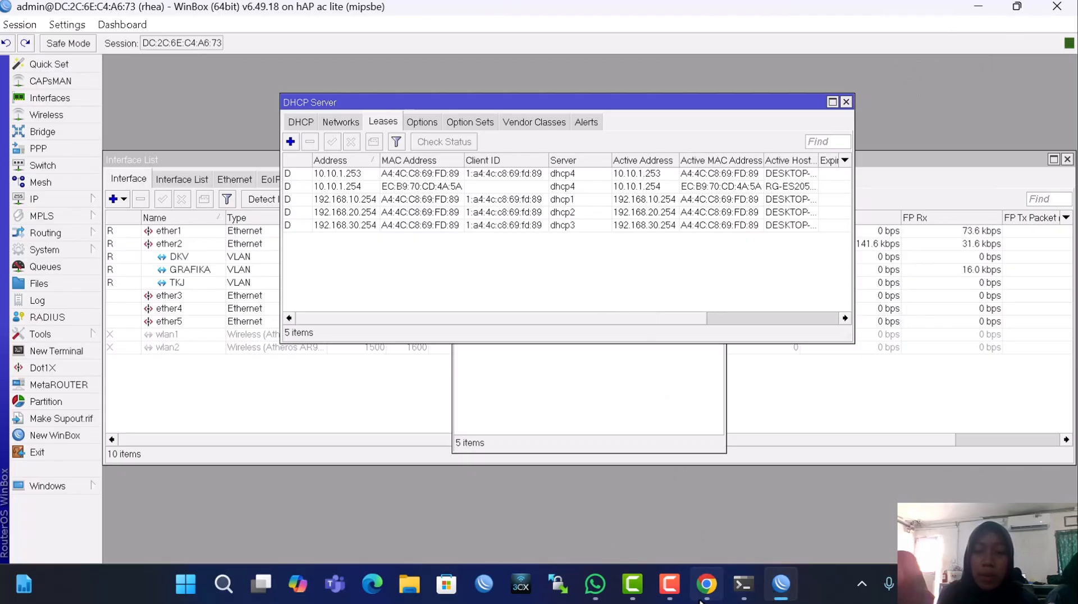
pyautogui.click(707, 584)
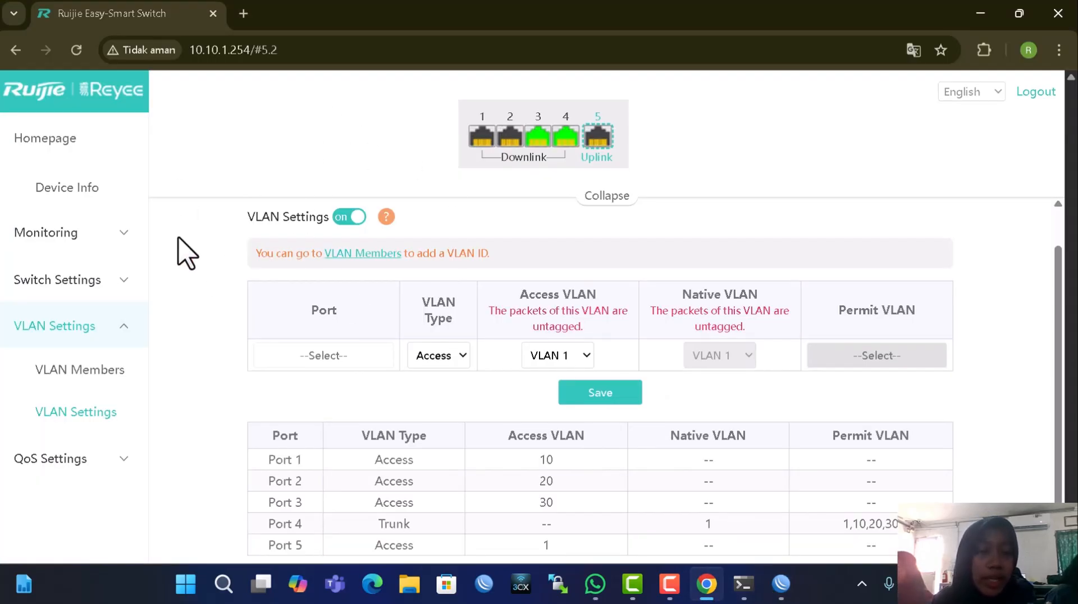
pyautogui.click(79, 281)
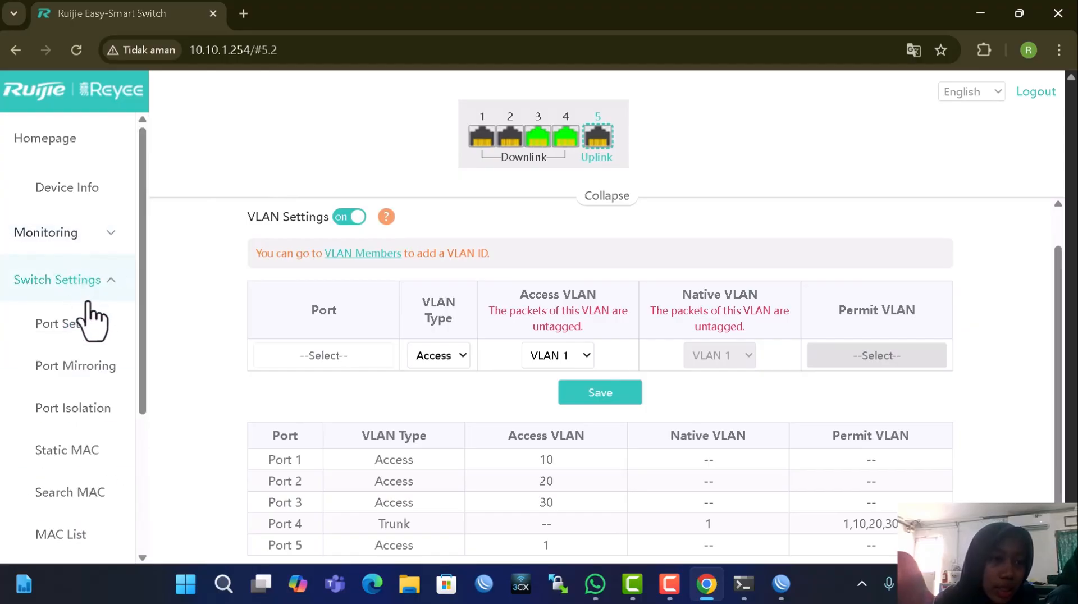
pyautogui.click(70, 189)
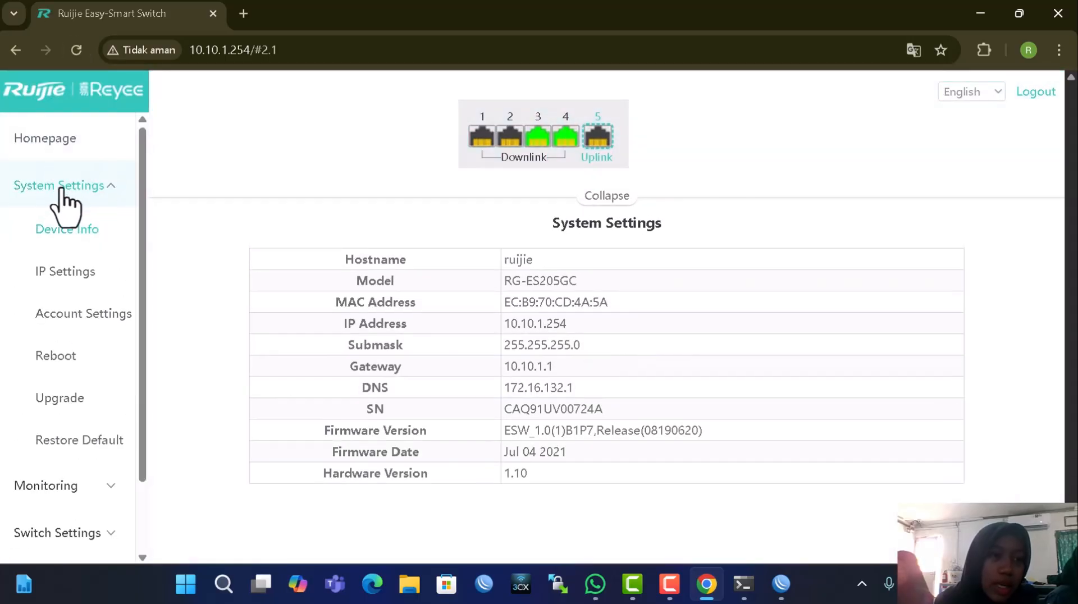
pyautogui.click(79, 187)
pyautogui.click(87, 187)
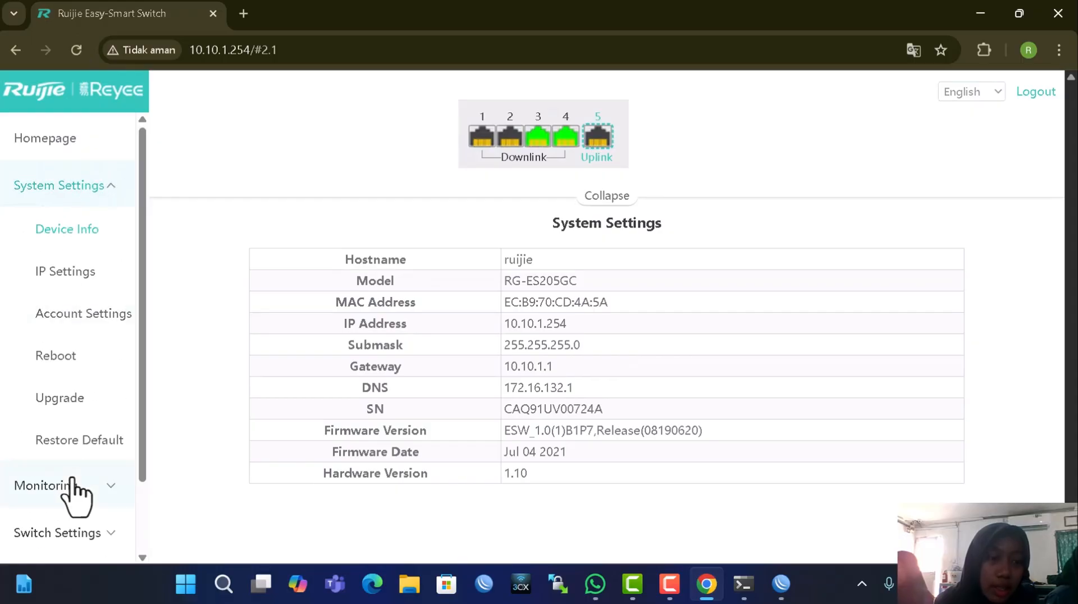
# Restore the switch to factory defaults from Restore Default, confirming with Oke and accepting the password prompt
pyautogui.click(25, 447)
pyautogui.scroll(-2, 66, 466)
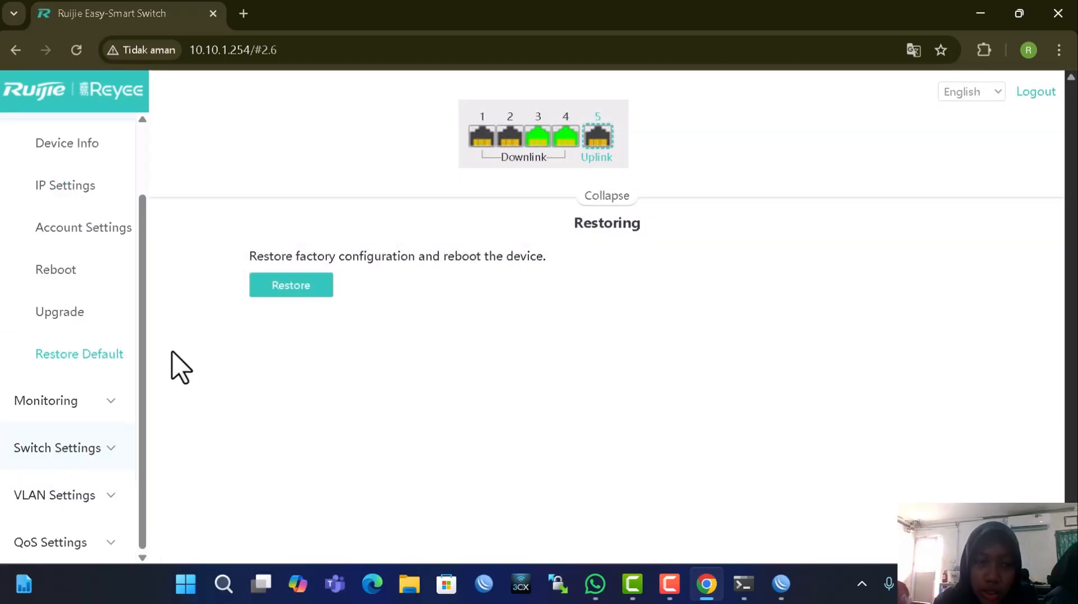
pyautogui.click(309, 289)
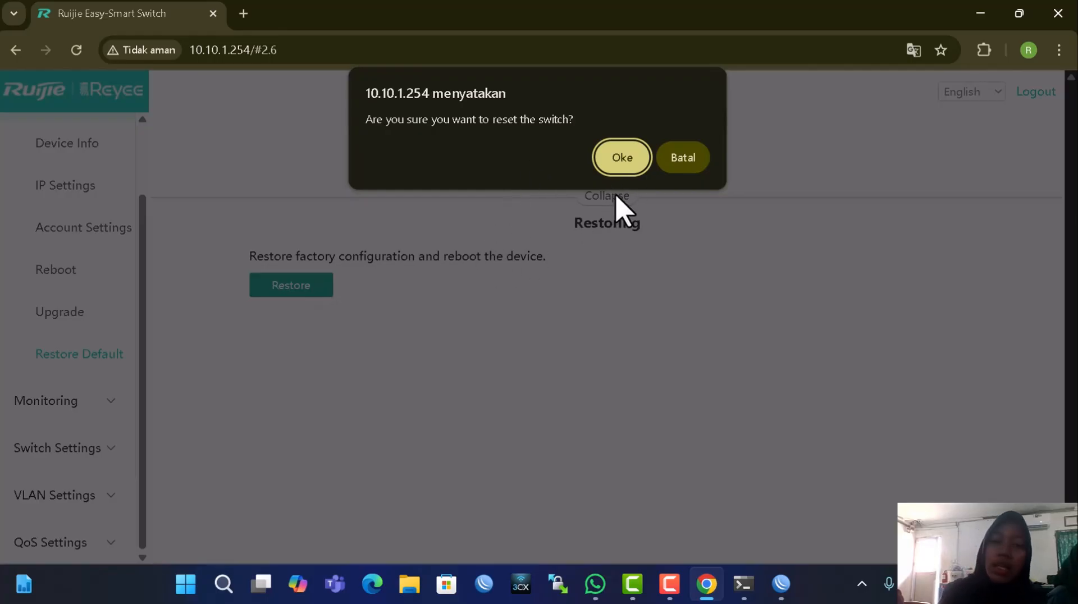
pyautogui.click(618, 167)
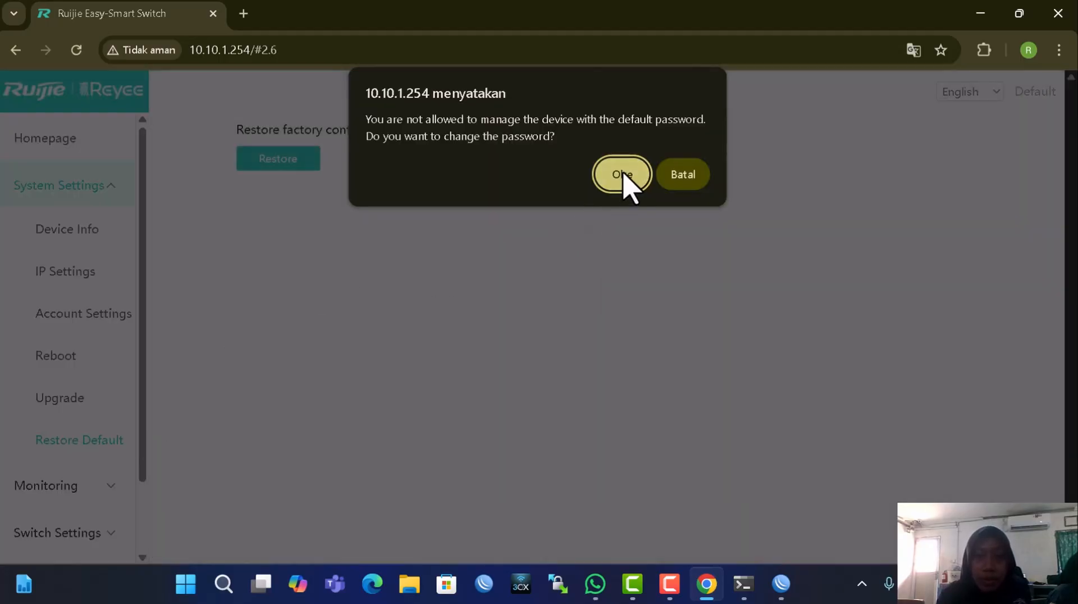
pyautogui.click(623, 175)
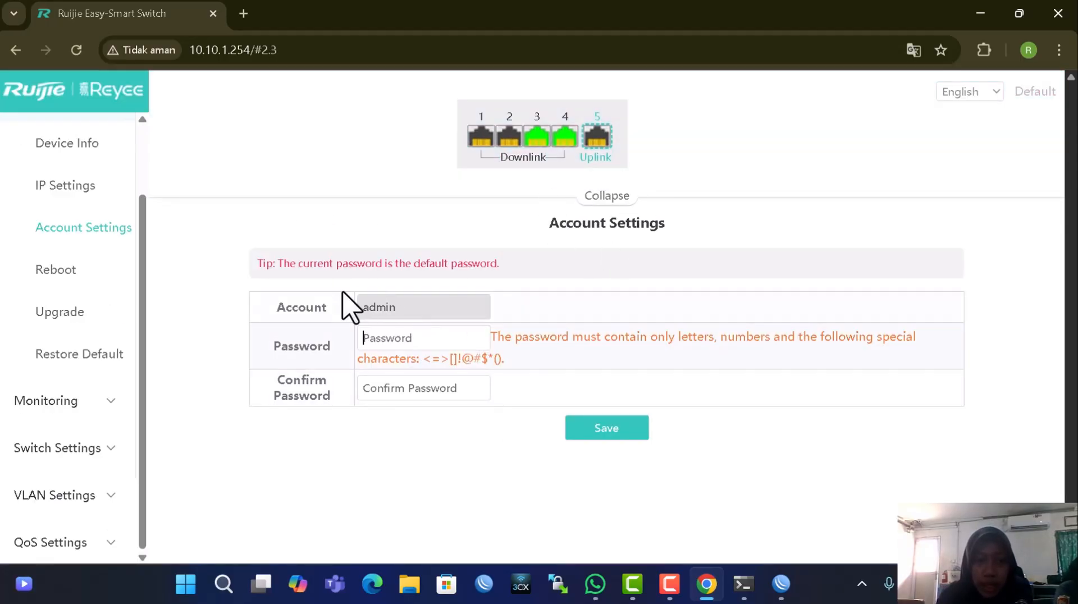
pyautogui.click(381, 395)
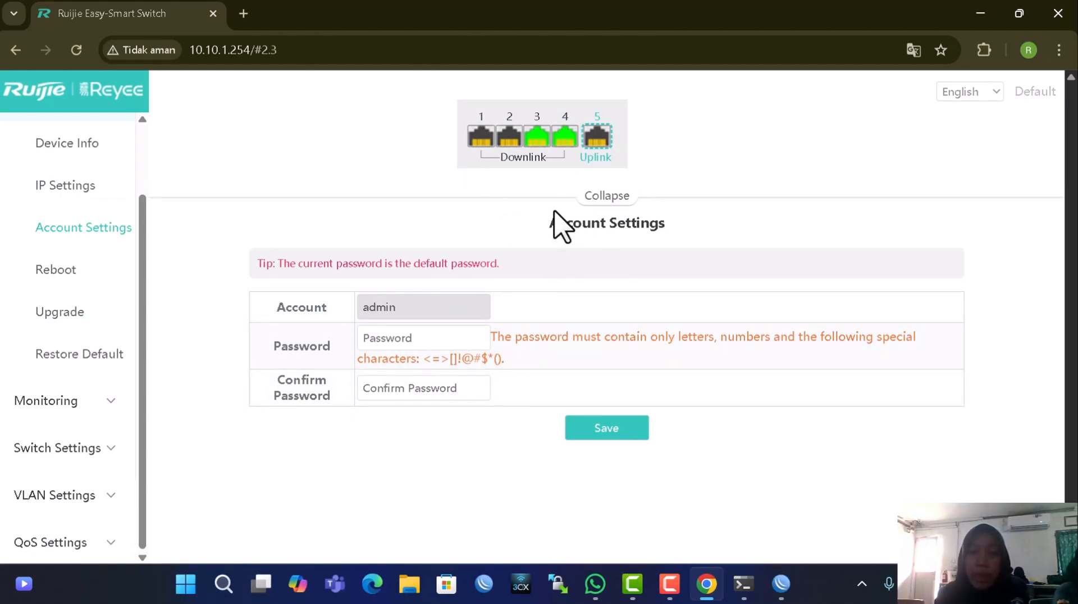
# Close Chrome, the WinBox login window, and the DHCP Server and Address List windows
pyautogui.click(1047, 15)
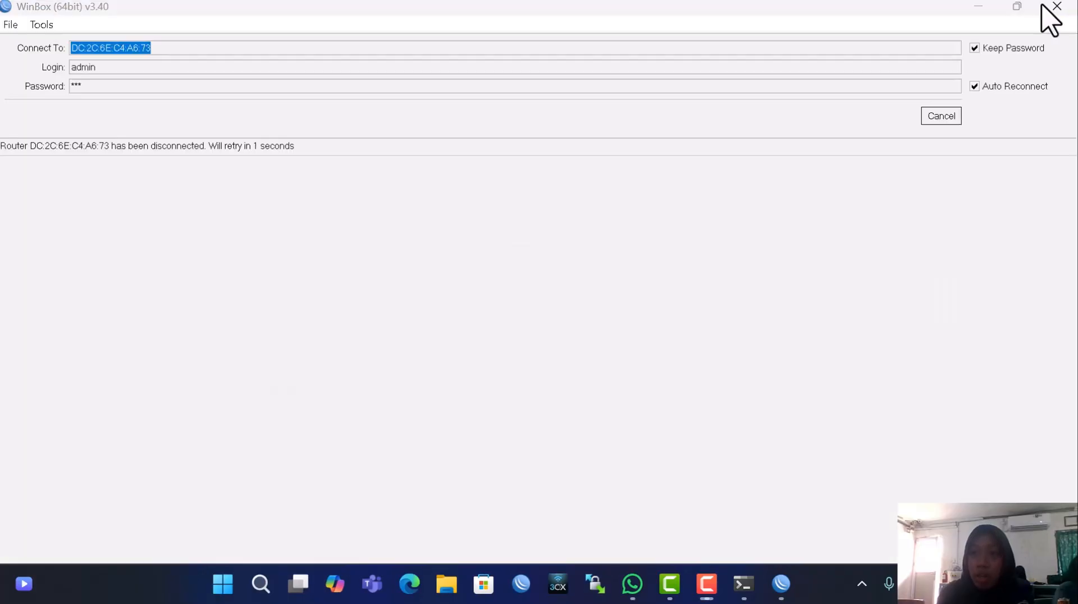
pyautogui.click(1050, 7)
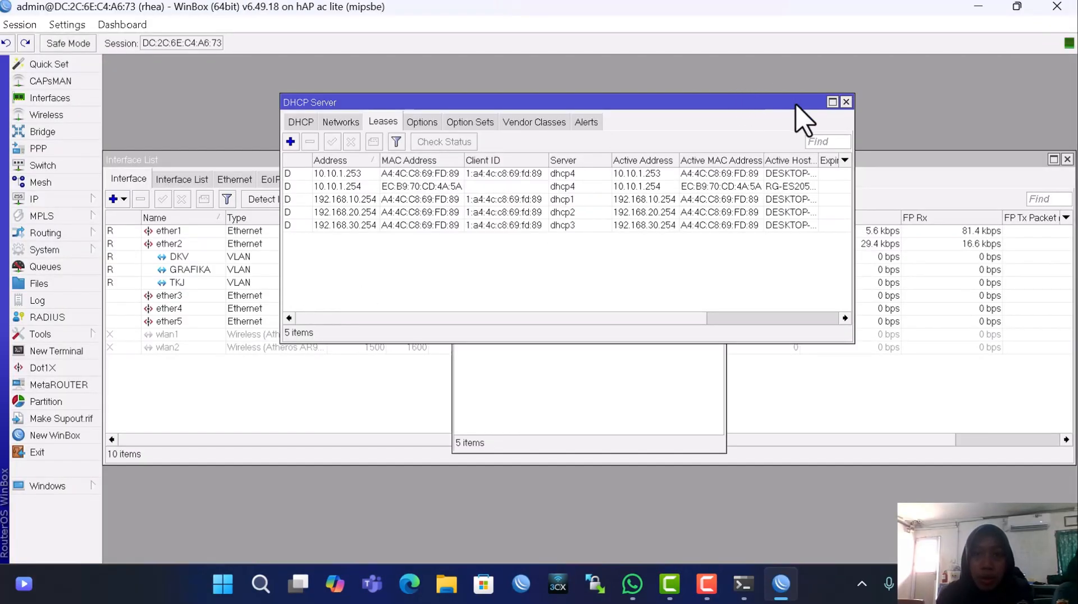
pyautogui.click(846, 102)
pyautogui.click(719, 174)
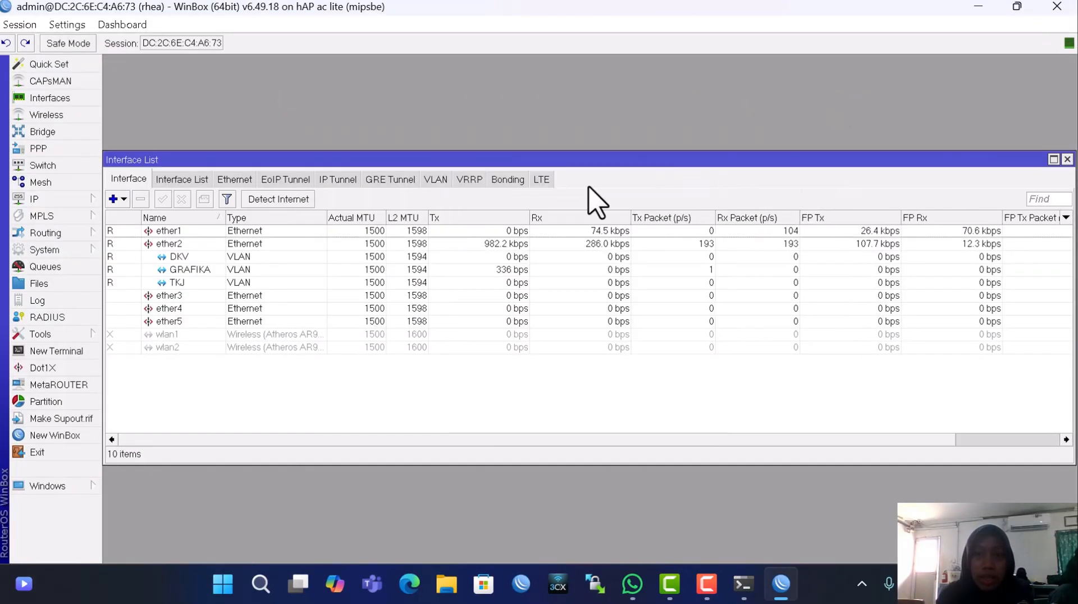
# Reset the router configuration with No Default Configuration and Do Not Backup, confirming the reboot
pyautogui.click(44, 250)
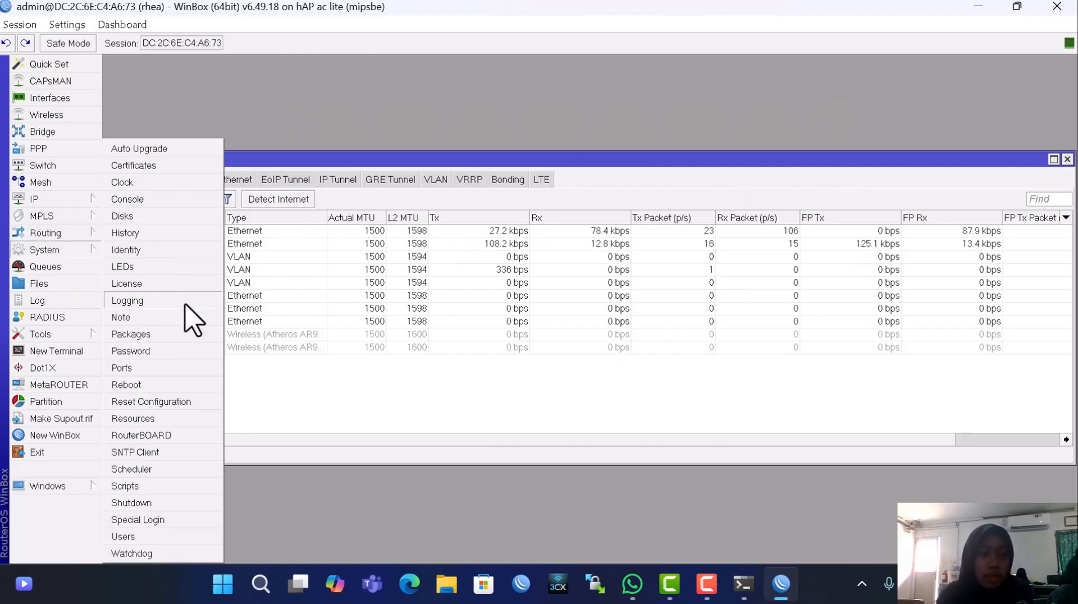
pyautogui.click(167, 403)
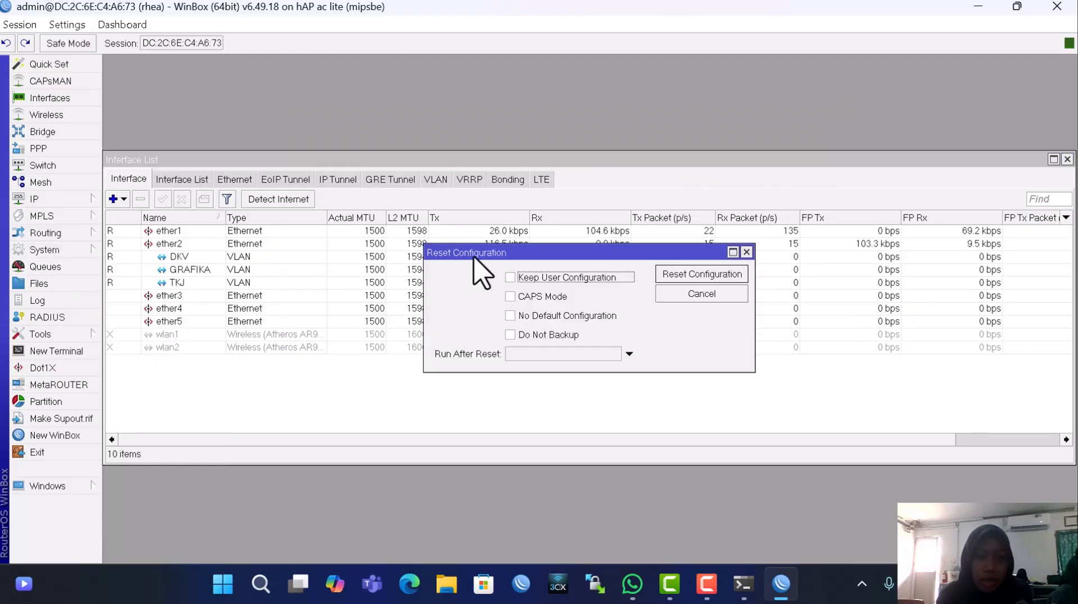
pyautogui.click(541, 328)
pyautogui.click(587, 315)
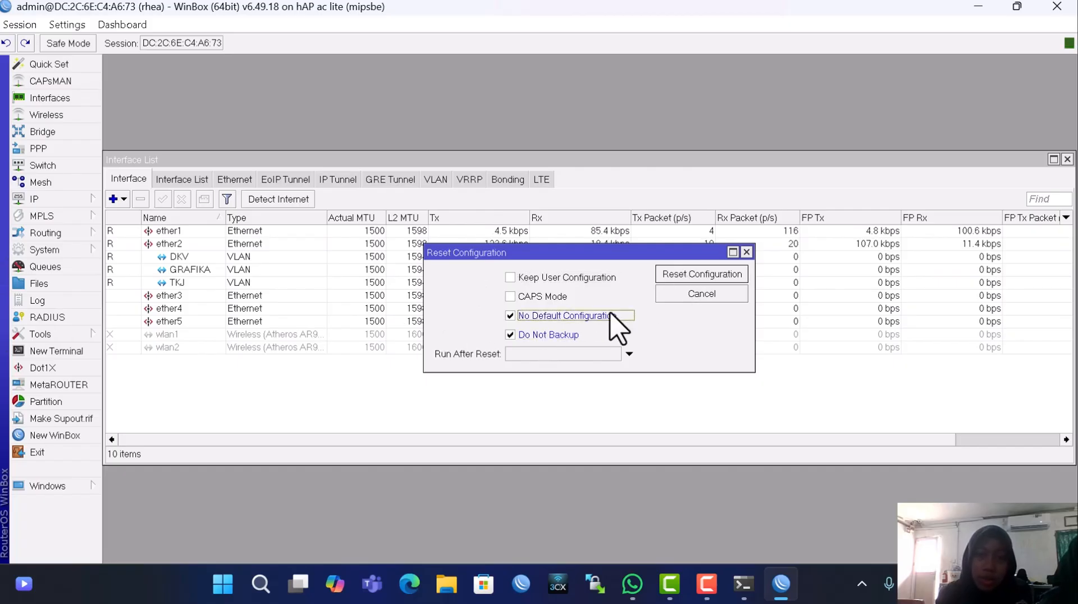
pyautogui.click(727, 275)
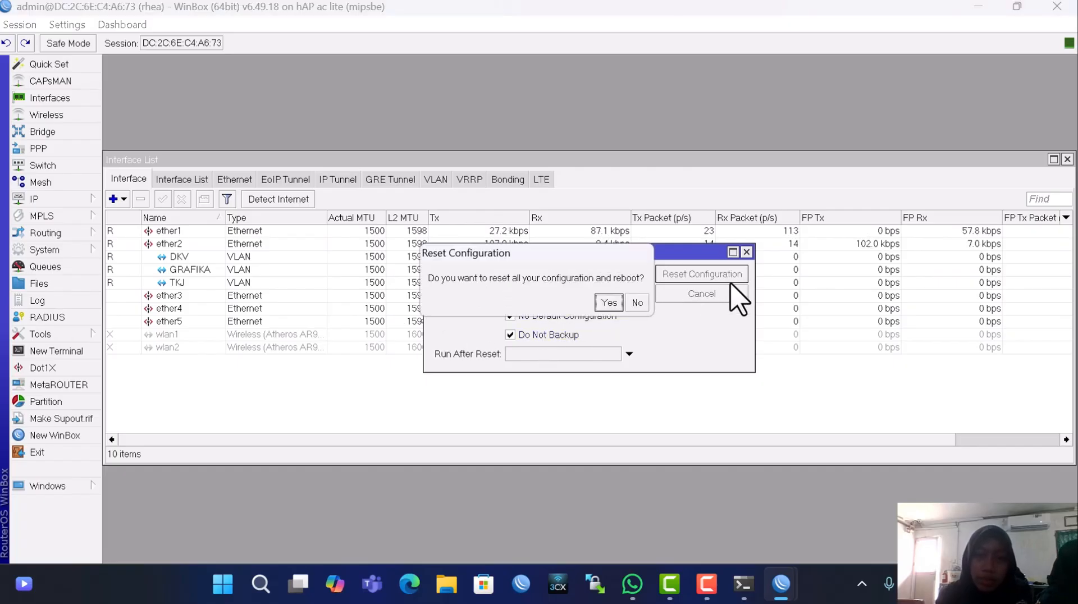
pyautogui.click(608, 303)
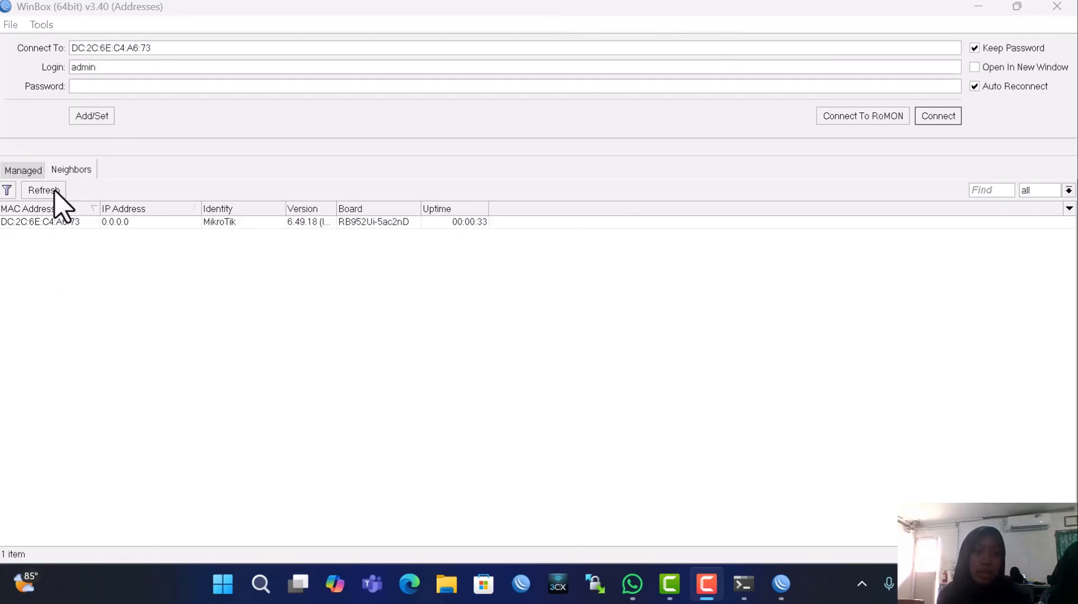
# Select the reset MikroTik router in the Neighbors list and close WinBox
pyautogui.click(50, 223)
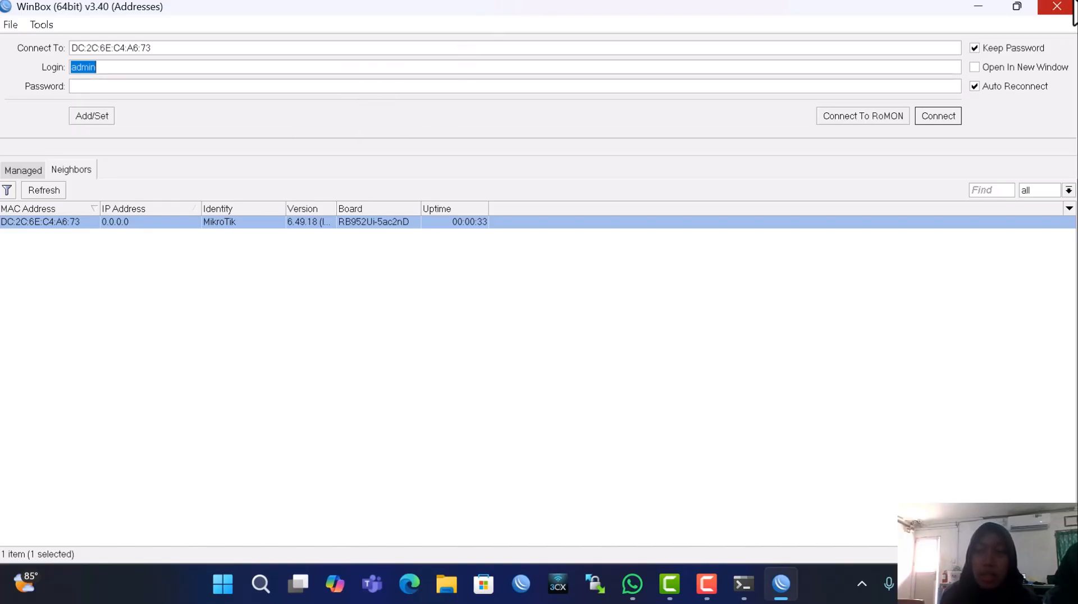
pyautogui.click(1057, 7)
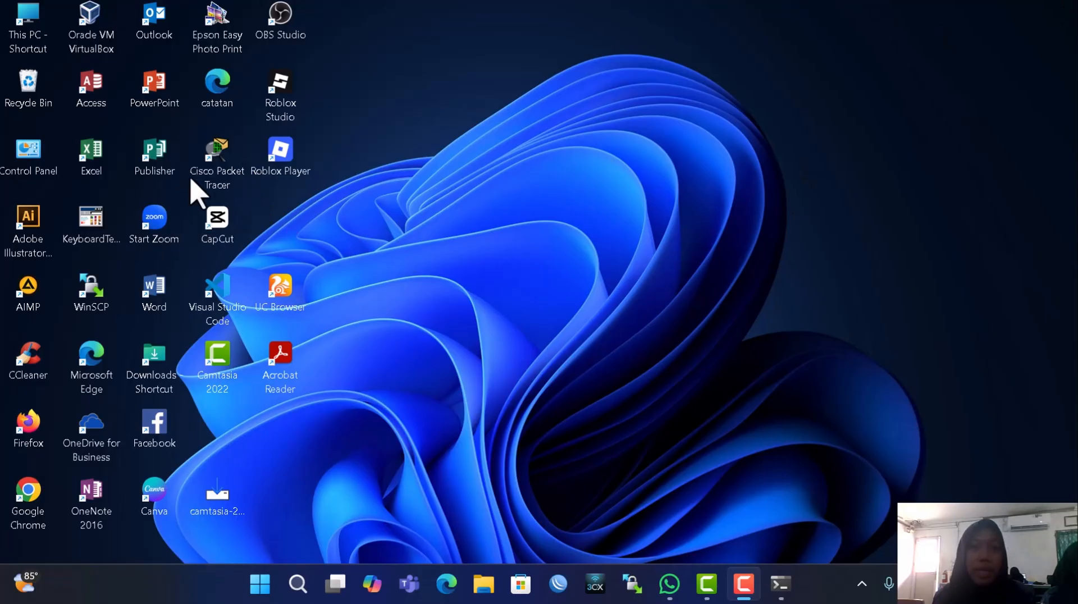